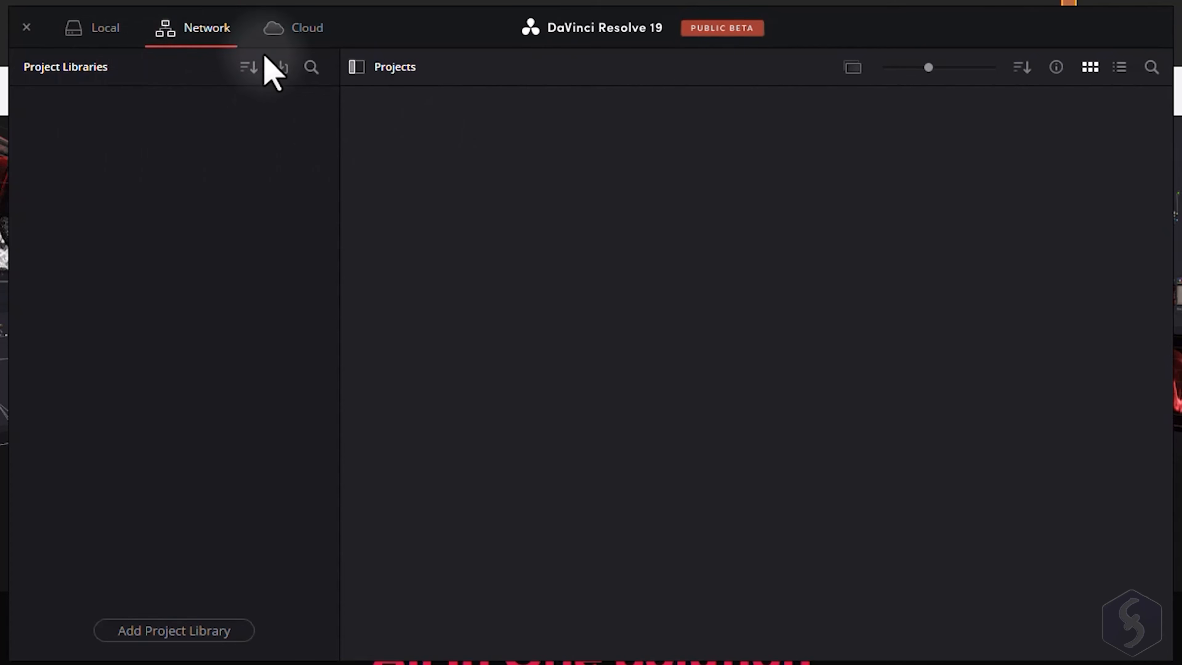
Browse the Cloud and Local project library tabs and open the Add Project Library dialog without creating a library.
{"action": "left_click", "coordinate": [303, 27]}
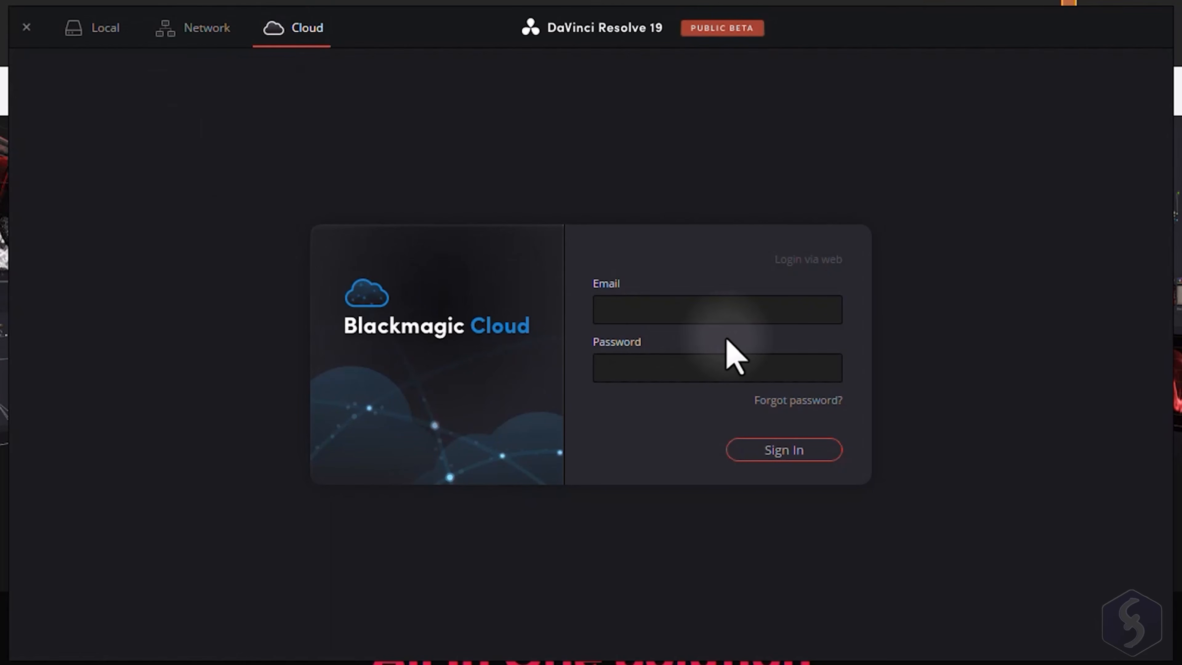
{"action": "left_click", "coordinate": [113, 42]}
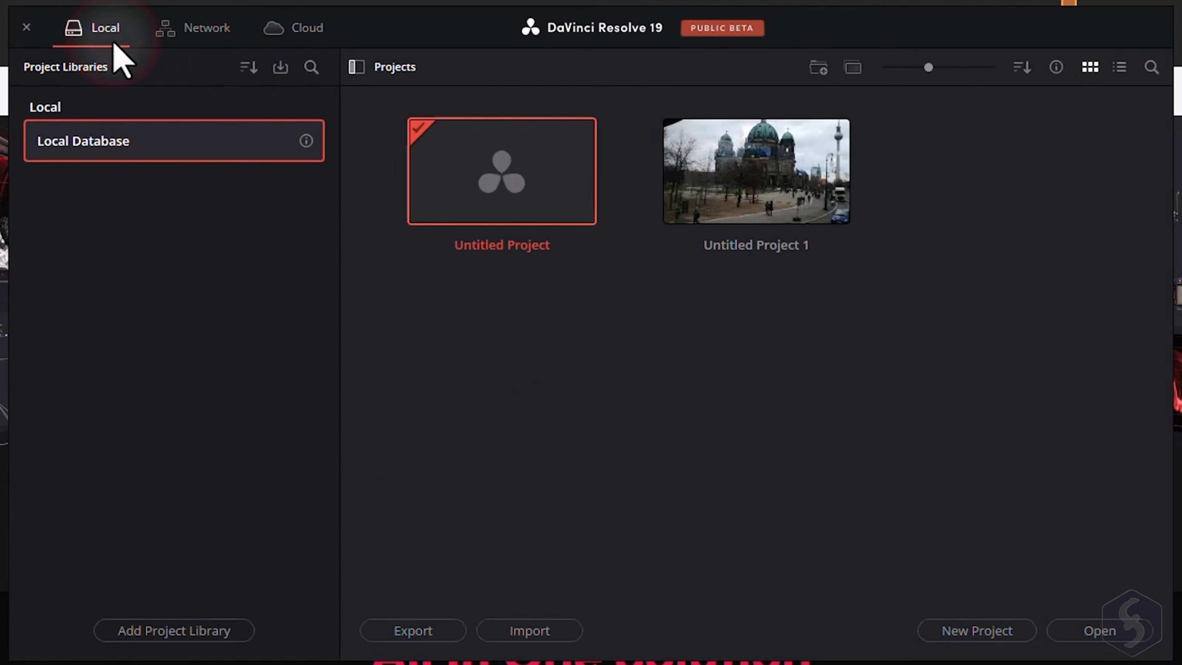
{"action": "left_click", "coordinate": [176, 631]}
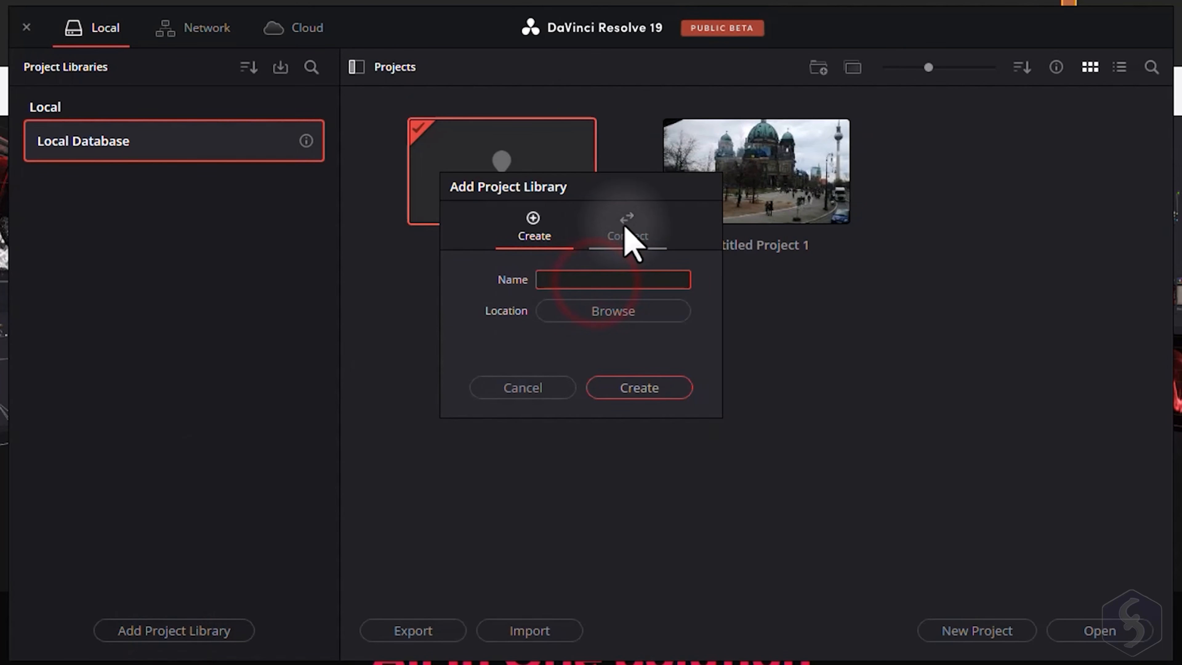
{"action": "left_click", "coordinate": [531, 388]}
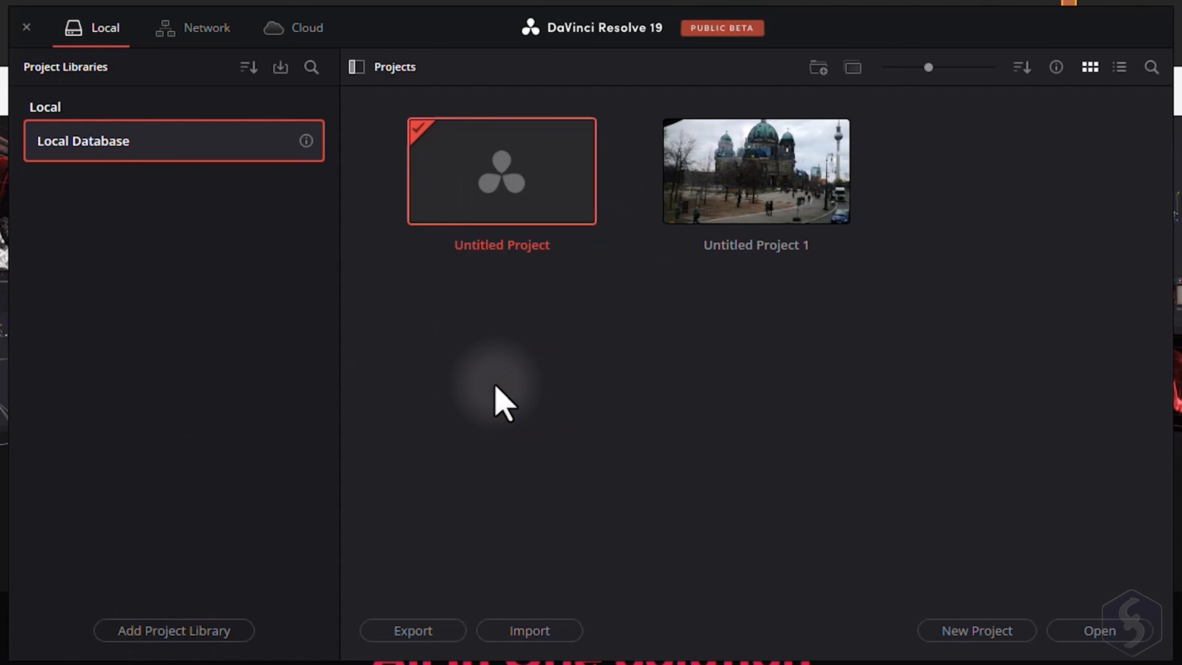
Create a new project named MyProject.
{"action": "left_click", "coordinate": [990, 631]}
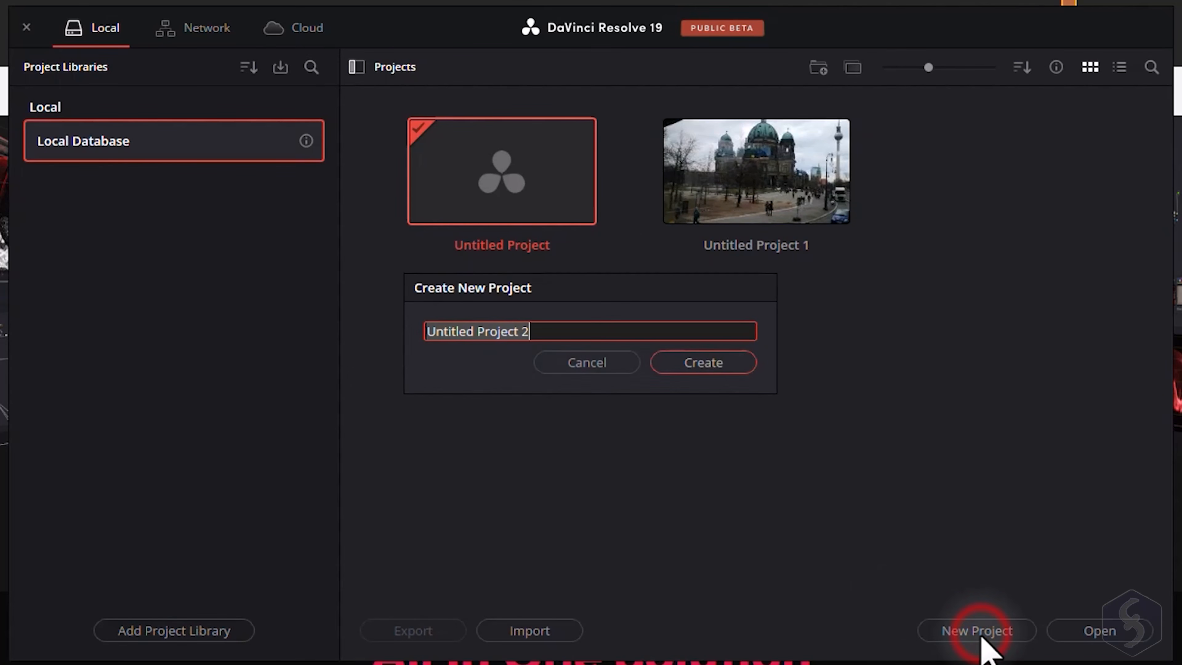
{"action": "type", "text": "MyProject"}
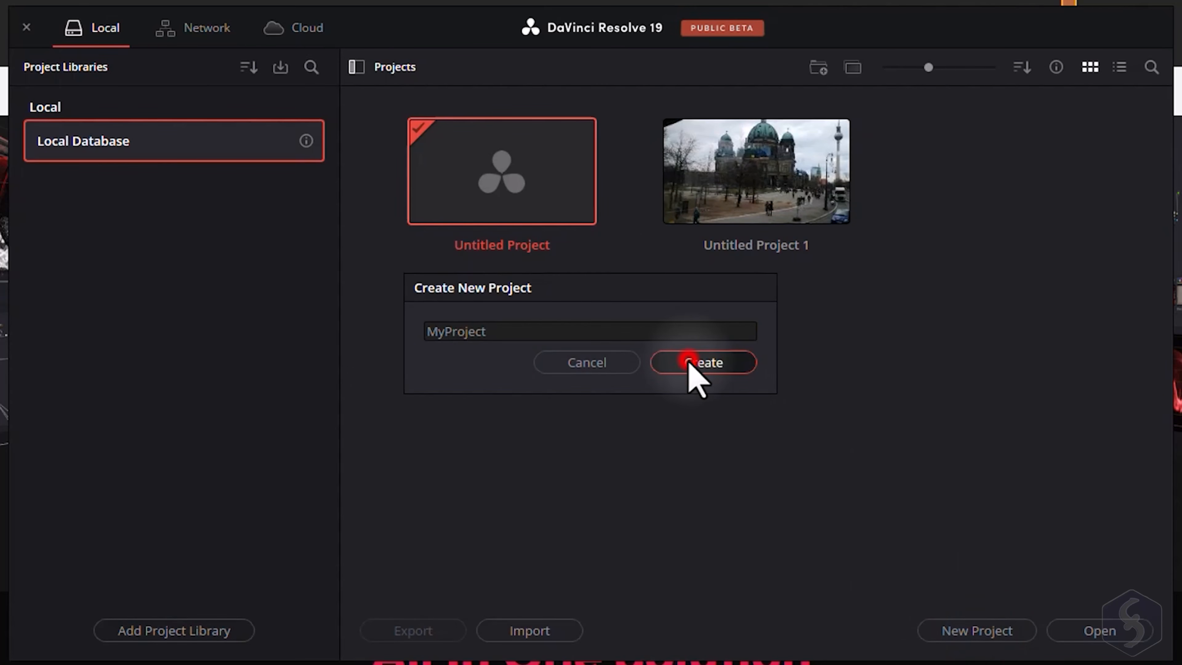
{"action": "left_click", "coordinate": [688, 364]}
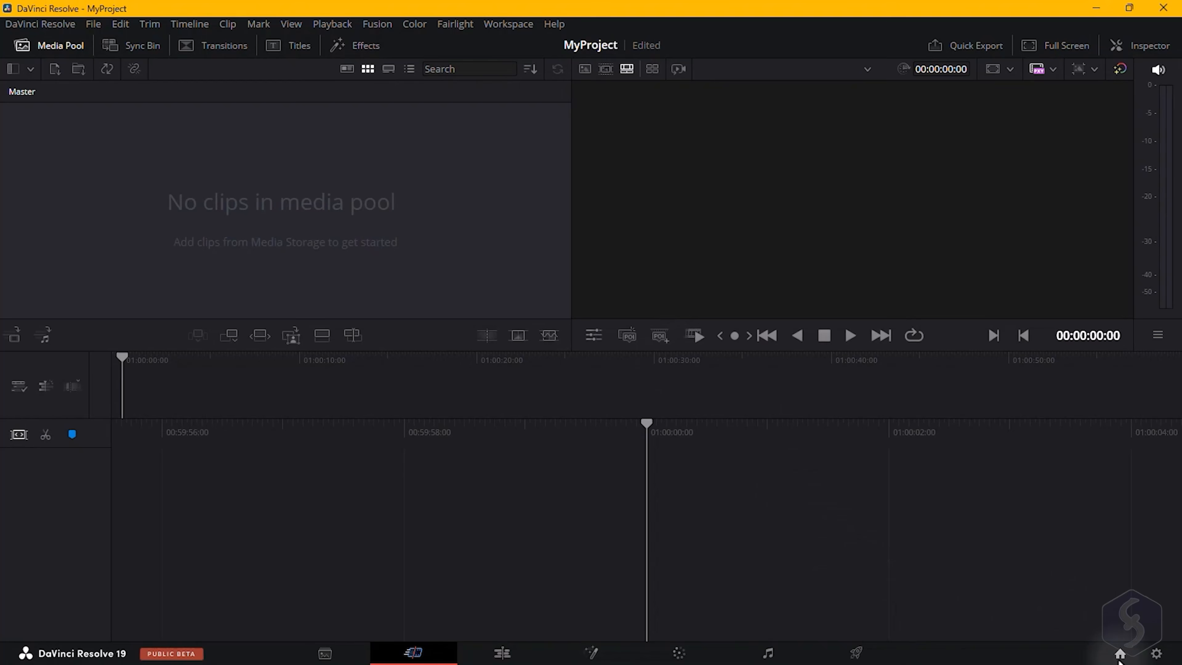
On the Media page, import the rock-n-roll WAV file and the two JPG images from the DaVinciResolve19(1) folder into the media pool.
{"action": "left_click", "coordinate": [1119, 654]}
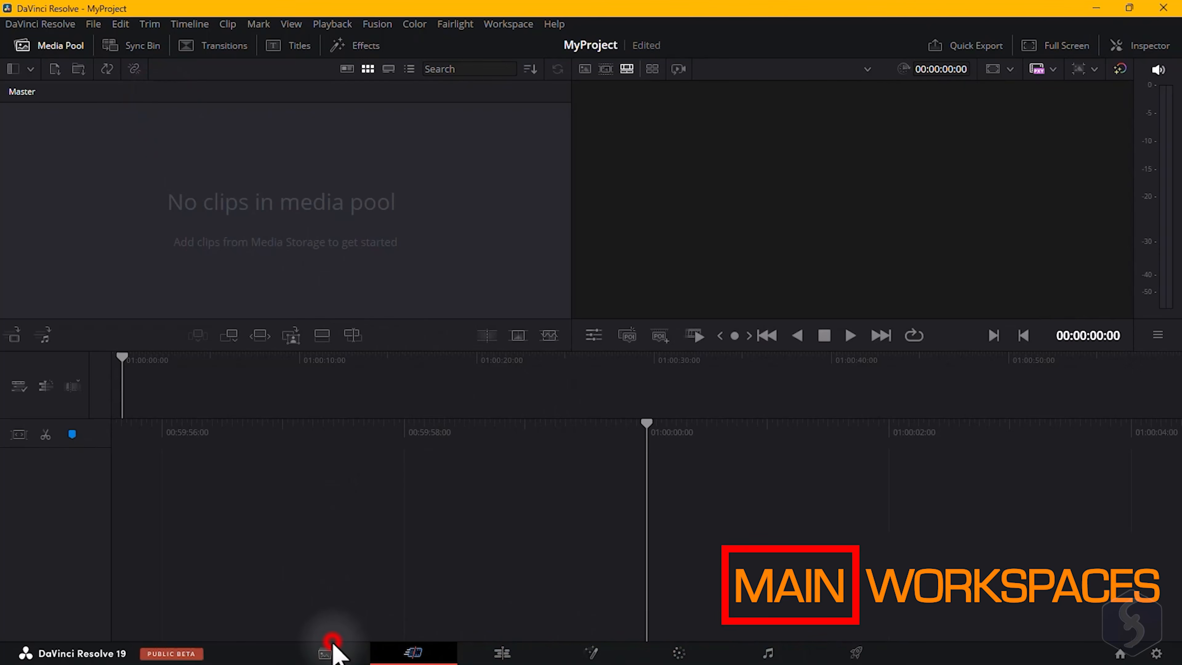
{"action": "left_click", "coordinate": [326, 654]}
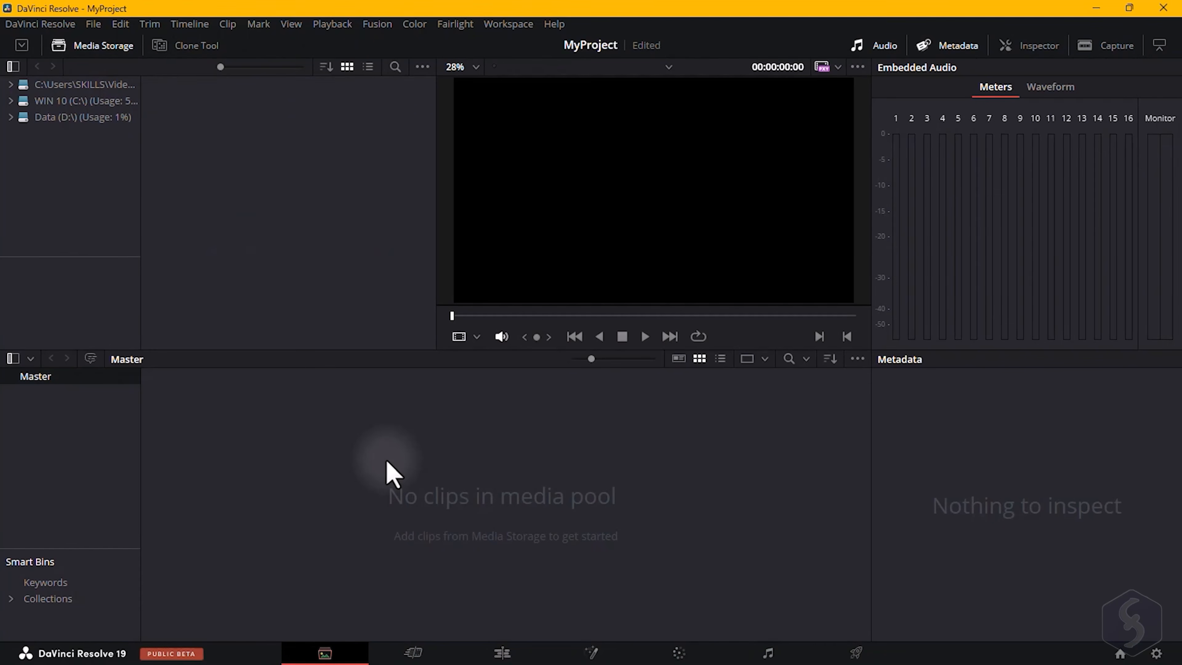
{"action": "left_click", "coordinate": [663, 241], "text": "ctrl"}
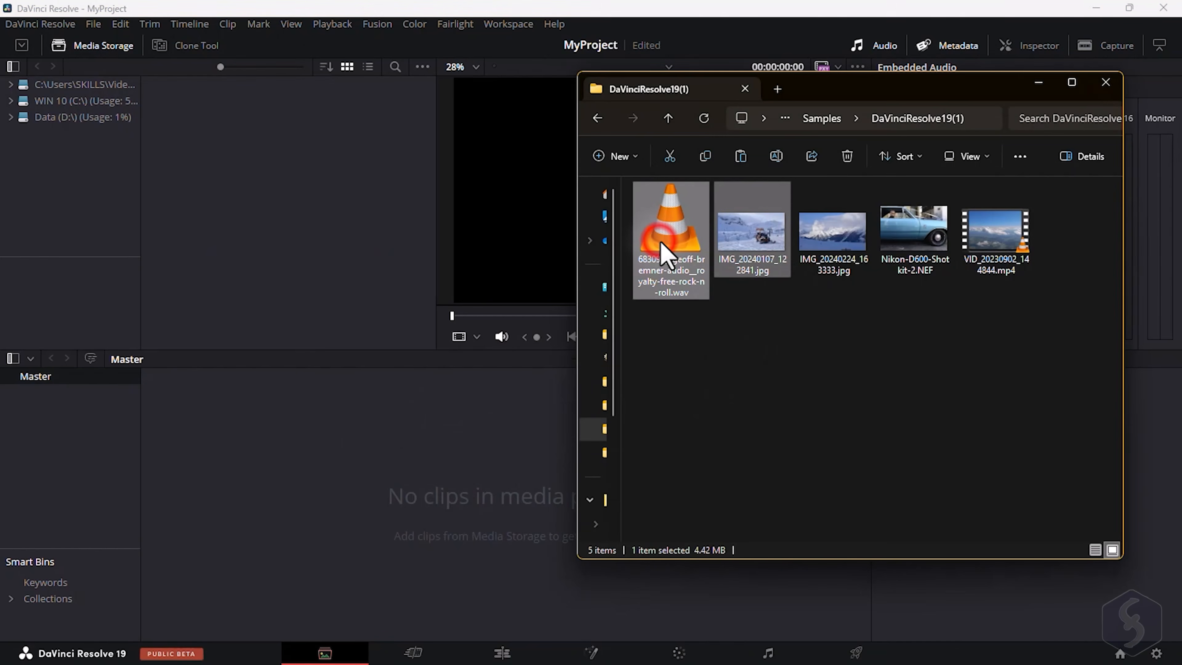
{"action": "left_click", "coordinate": [819, 243], "text": "ctrl"}
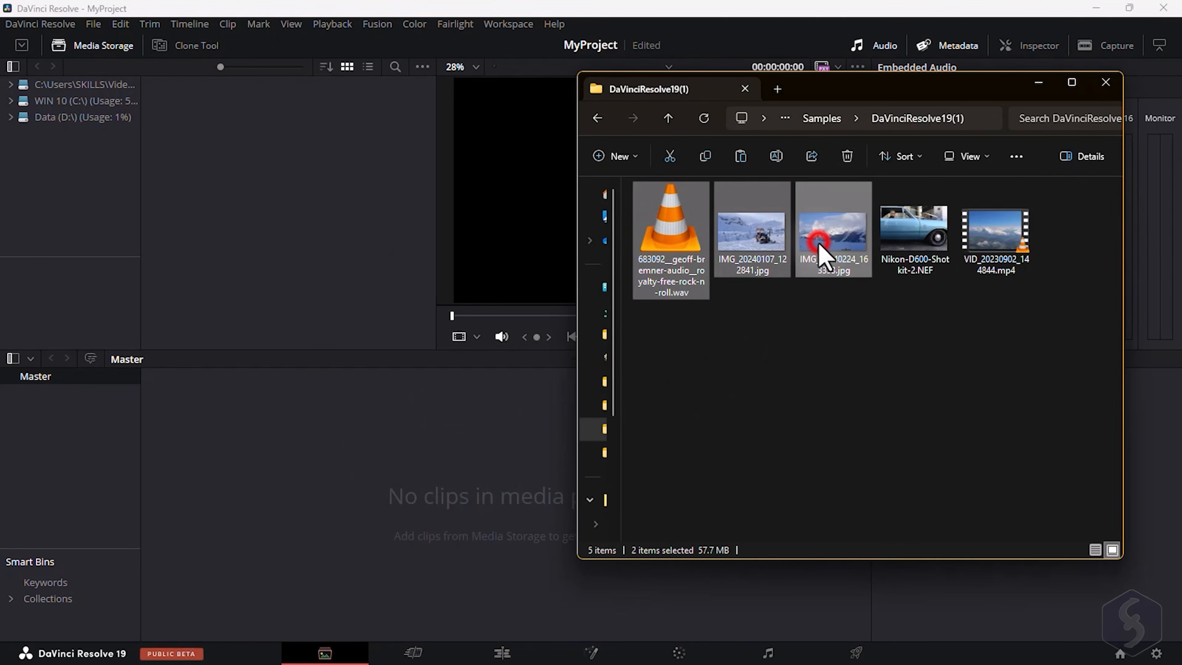
{"action": "left_click_drag", "start_coordinate": [459, 438], "coordinate": [316, 453]}
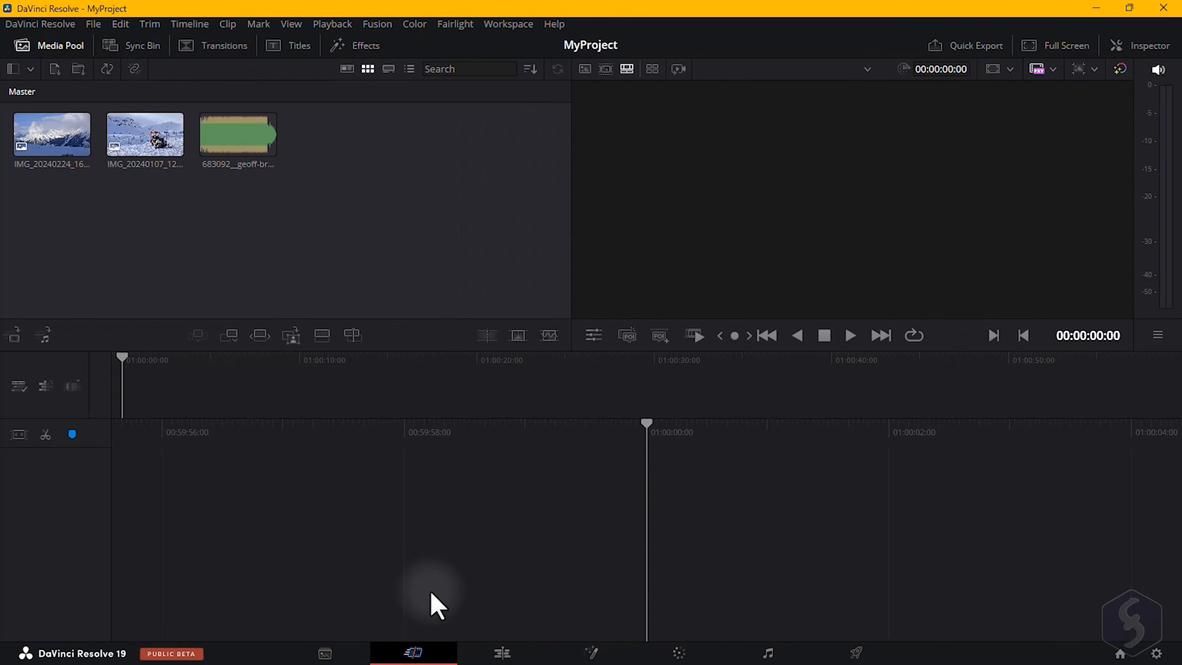
Switch through the Cut, Edit, Fusion, Color, Fairlight and Deliver pages, then return to the Media page.
{"action": "left_click_drag", "start_coordinate": [583, 299], "coordinate": [912, 300]}
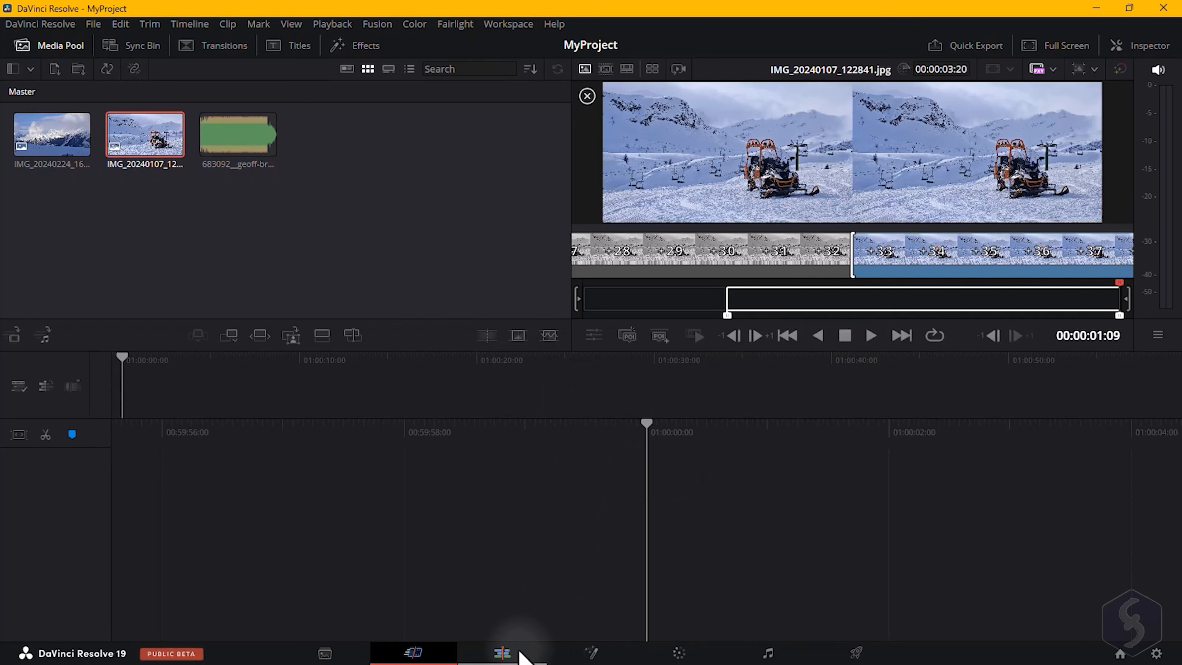
{"action": "left_click", "coordinate": [519, 653]}
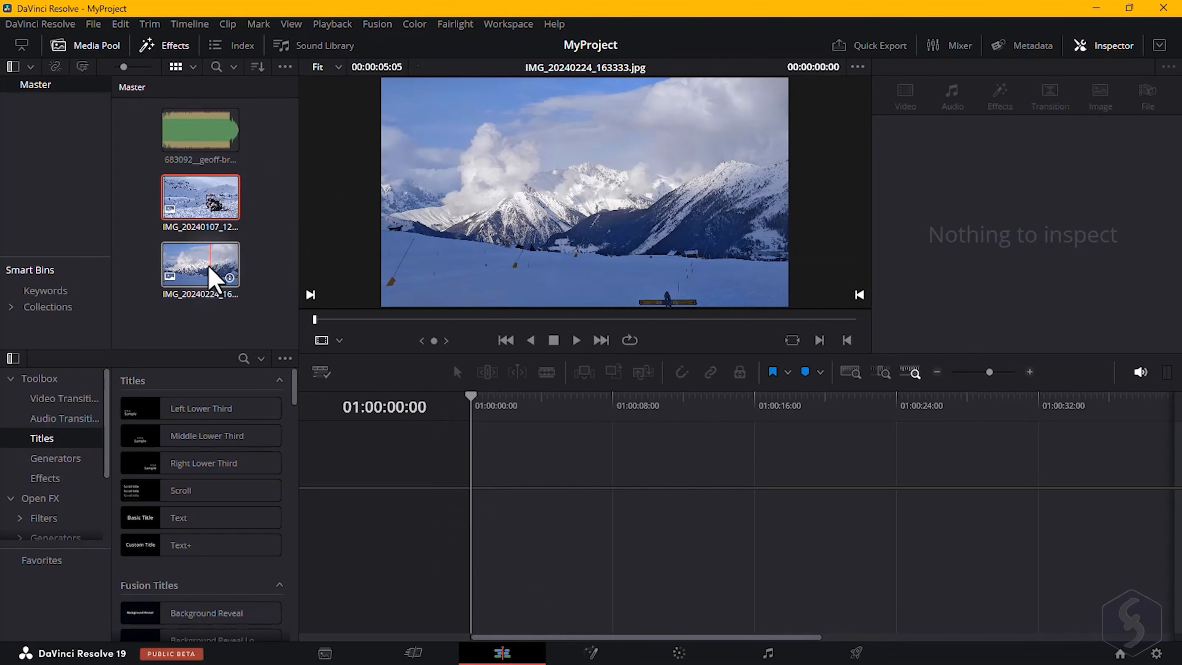
{"action": "left_click", "coordinate": [600, 653]}
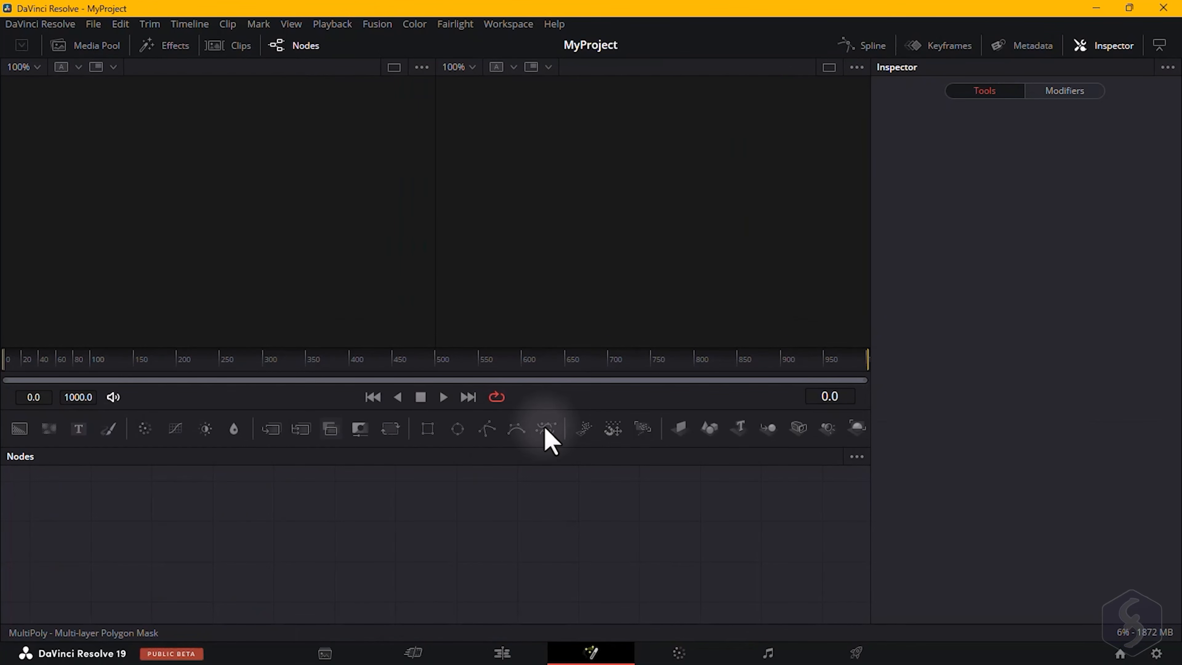
{"action": "left_click", "coordinate": [680, 652]}
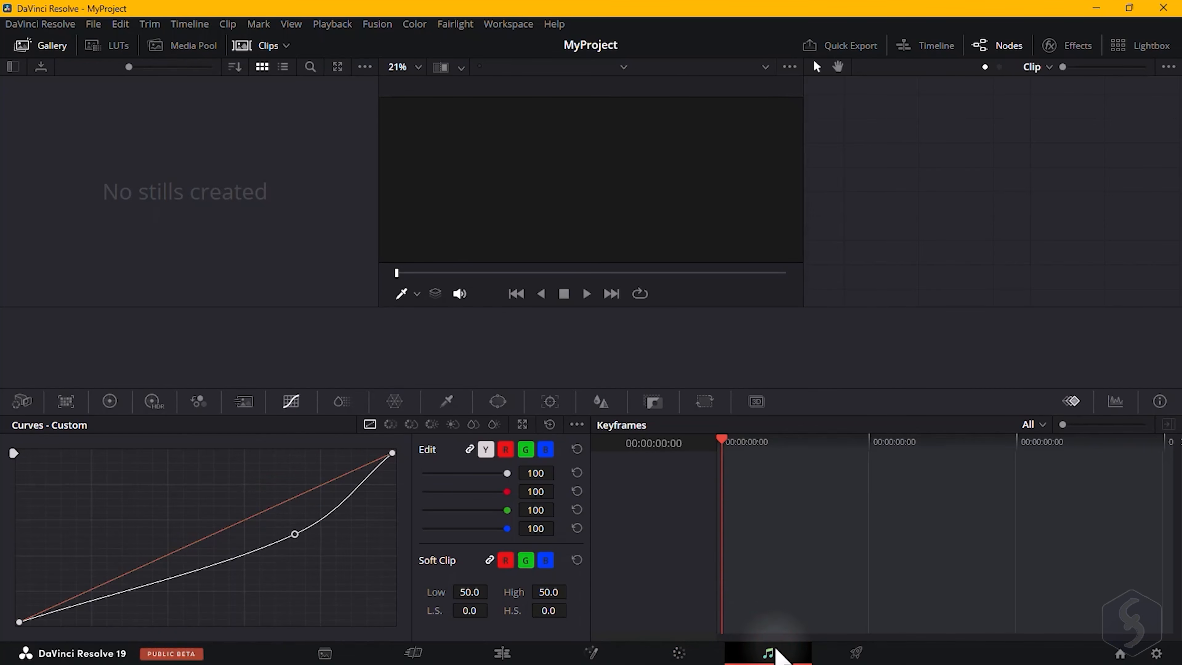
{"action": "left_click", "coordinate": [772, 652]}
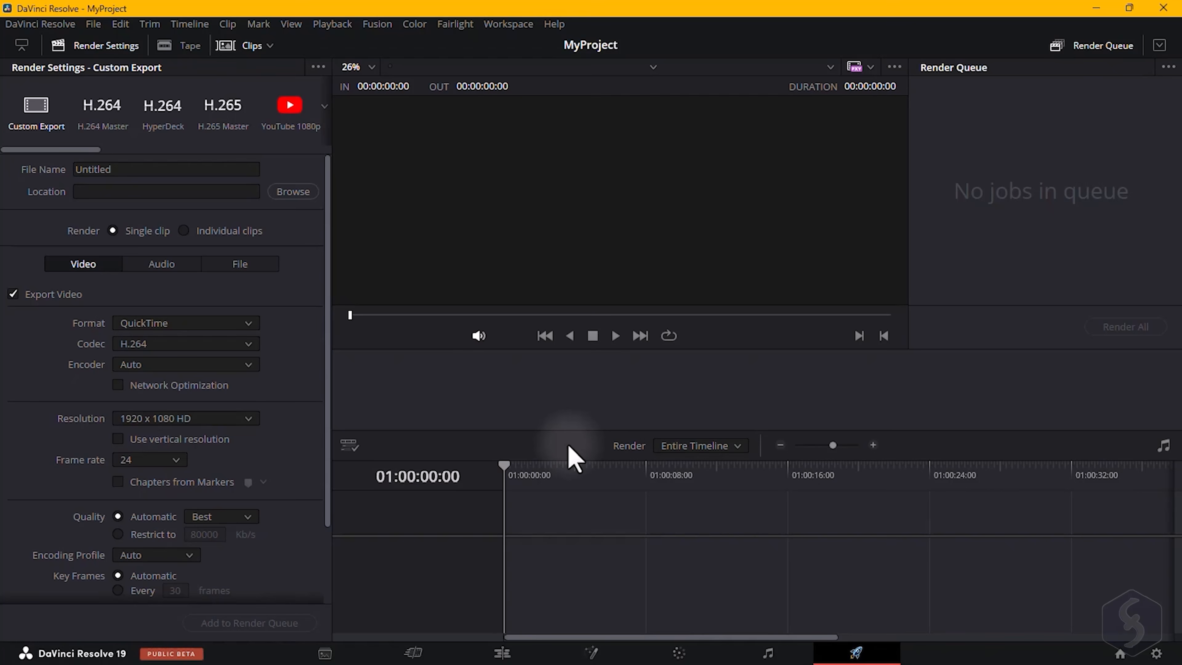
{"action": "left_click", "coordinate": [325, 653]}
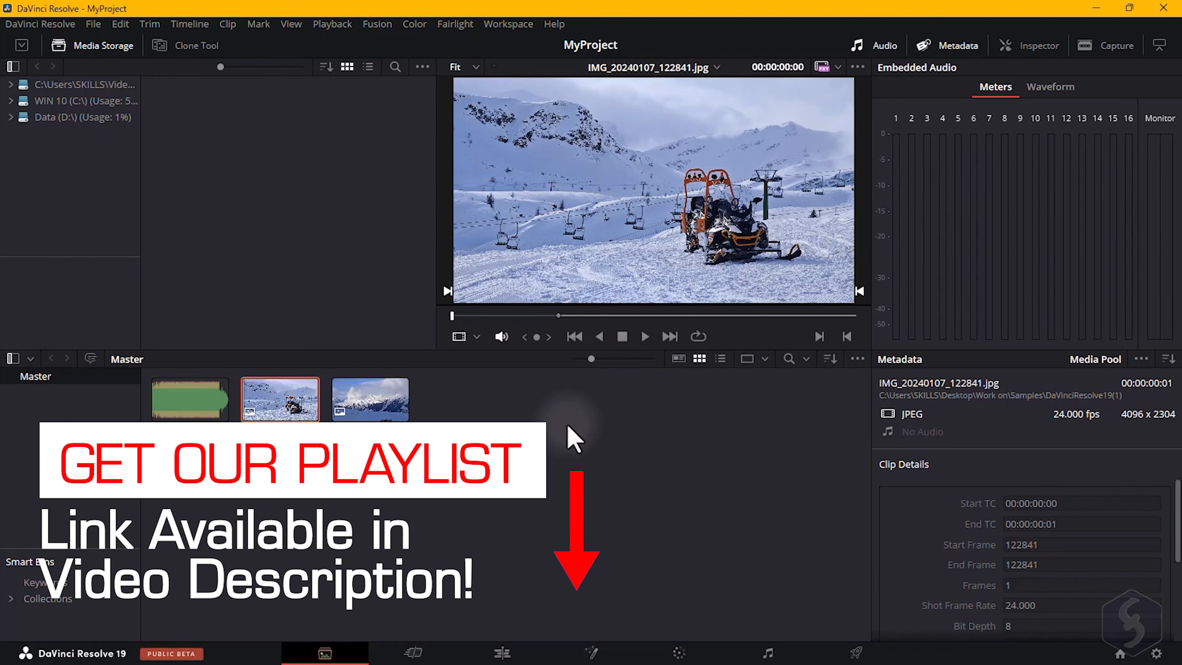
Import the Nikon NEF image and the VID MP4 video into the media pool and preview them.
{"action": "key", "text": "alt+Tab"}
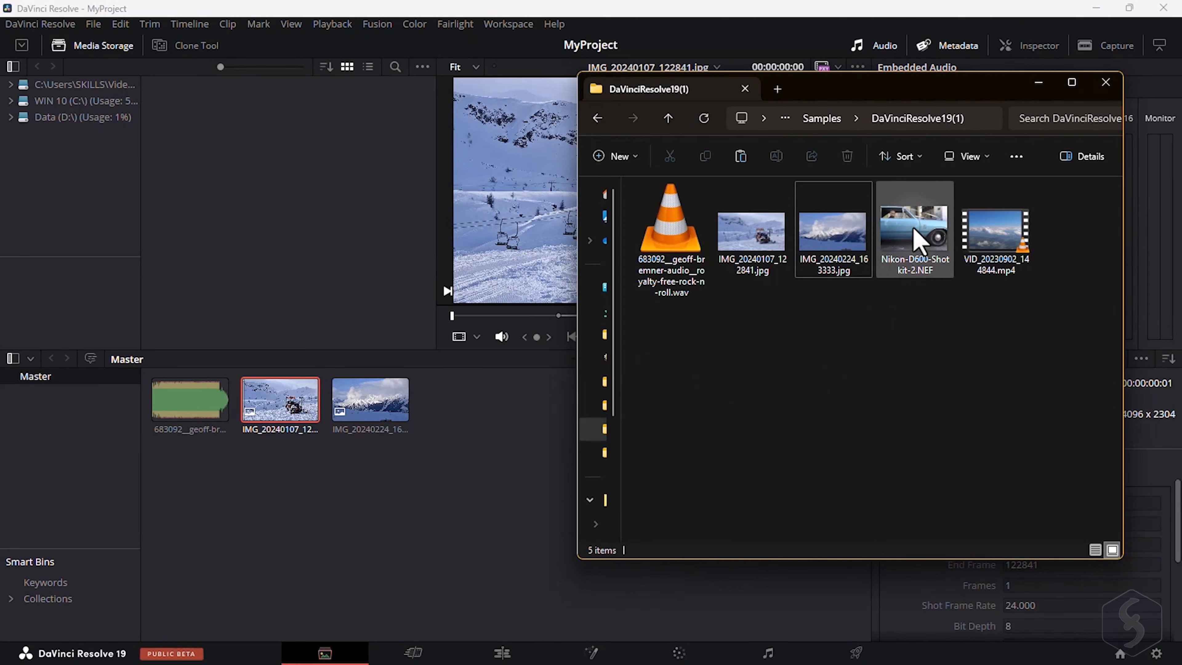
{"action": "left_click", "coordinate": [913, 228]}
{"action": "left_click", "coordinate": [994, 240], "text": "ctrl"}
{"action": "left_click_drag", "start_coordinate": [993, 240], "coordinate": [472, 461]}
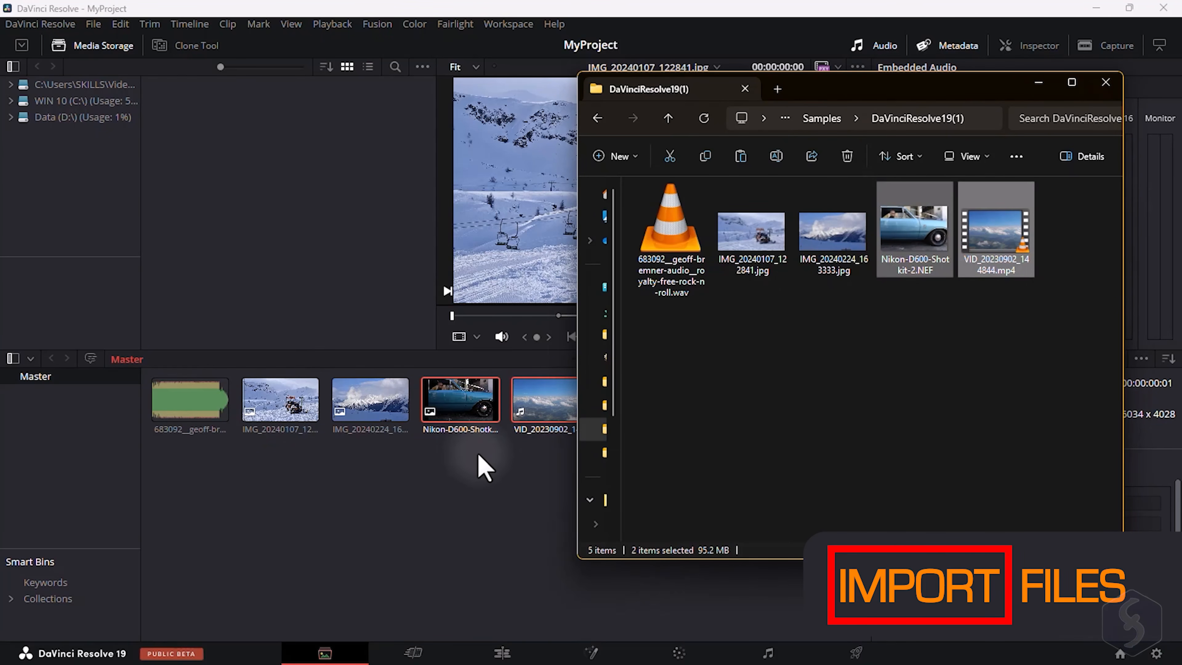
{"action": "left_click", "coordinate": [478, 455]}
{"action": "left_click", "coordinate": [488, 409]}
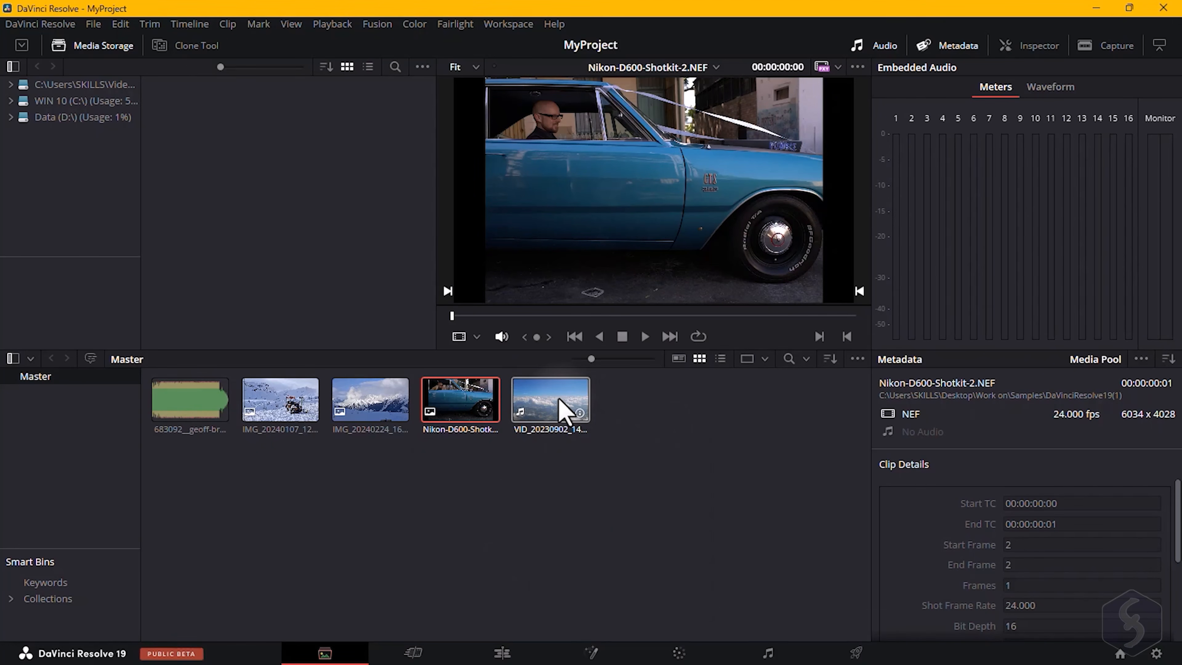
{"action": "left_click", "coordinate": [563, 409]}
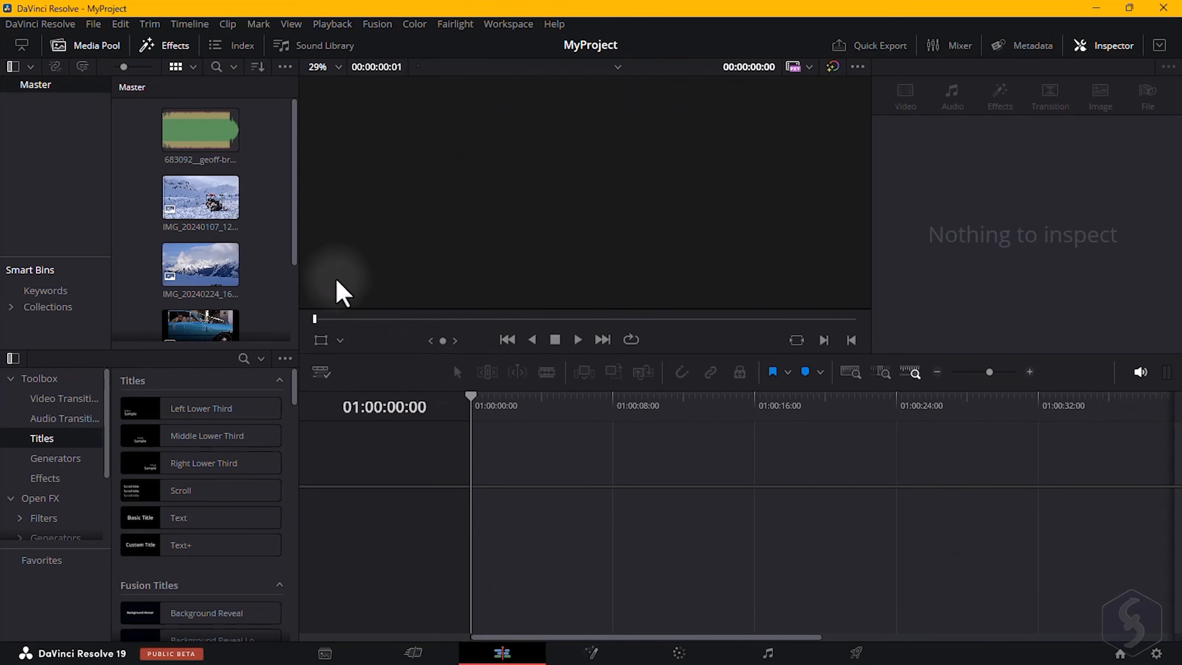
On the Edit page, place IMG_20240107 and then the VID MP4 clip on the Video 1 track of a new timeline.
{"action": "left_click_drag", "start_coordinate": [225, 230], "coordinate": [503, 517]}
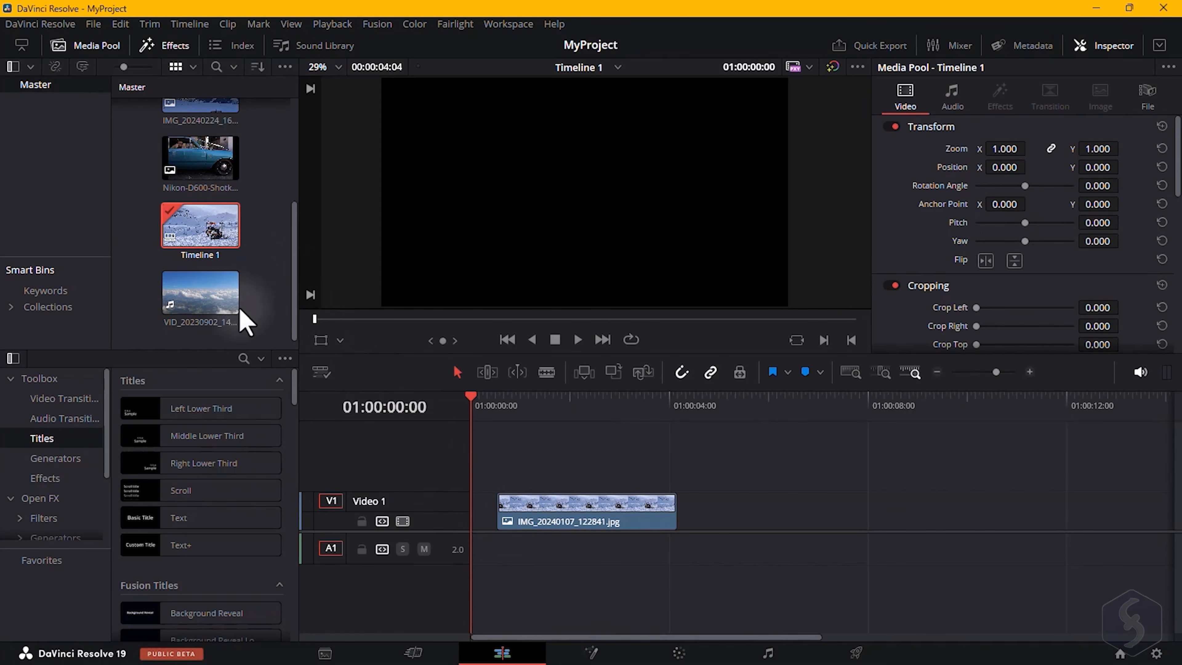
{"action": "left_click", "coordinate": [216, 321]}
{"action": "left_click_drag", "start_coordinate": [196, 307], "coordinate": [719, 512]}
{"action": "scroll", "coordinate": [264, 232], "scroll_direction": "up", "scroll_amount": 3}
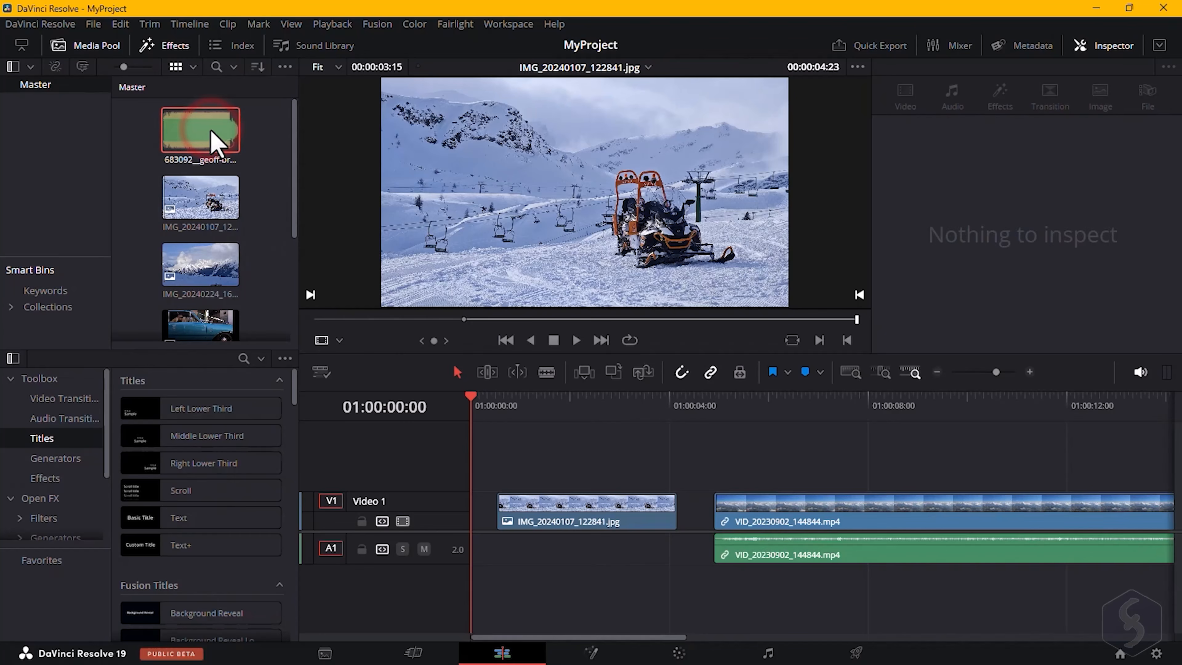
Add the rock-n-roll audio to Audio 2 and IMG_20240224 to a Video 2 track above the video clip.
{"action": "left_click", "coordinate": [200, 131]}
{"action": "left_click_drag", "start_coordinate": [462, 363], "coordinate": [493, 578]}
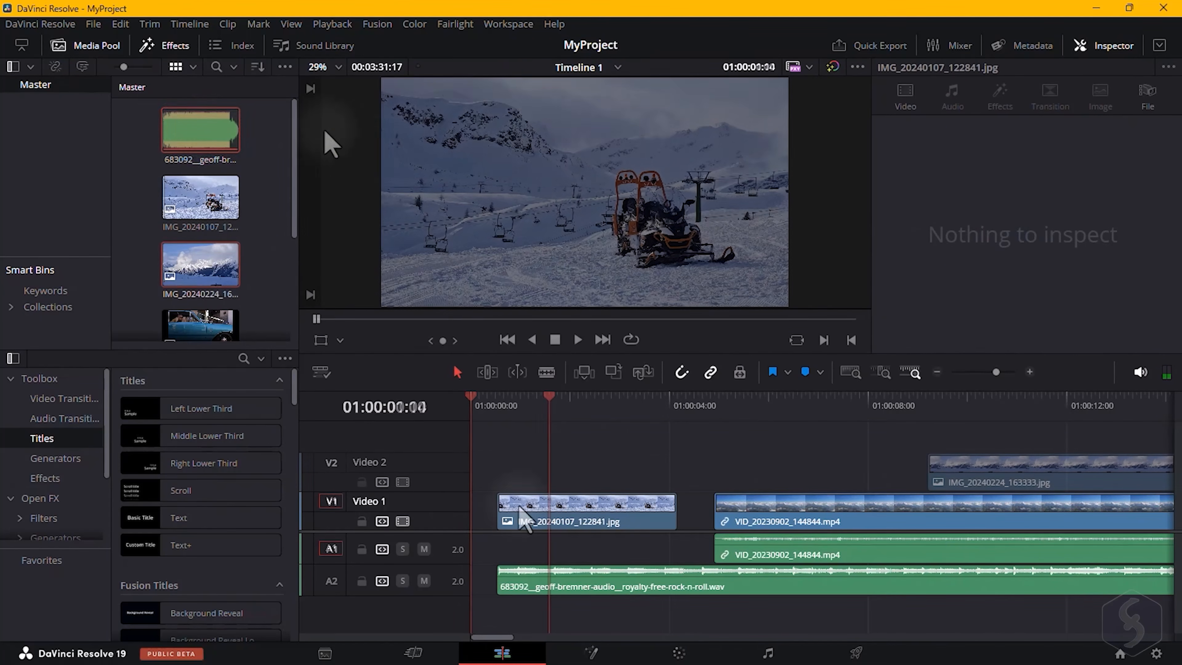
Hide the media pool and effects panels to enlarge the timeline.
{"action": "left_click", "coordinate": [13, 66]}
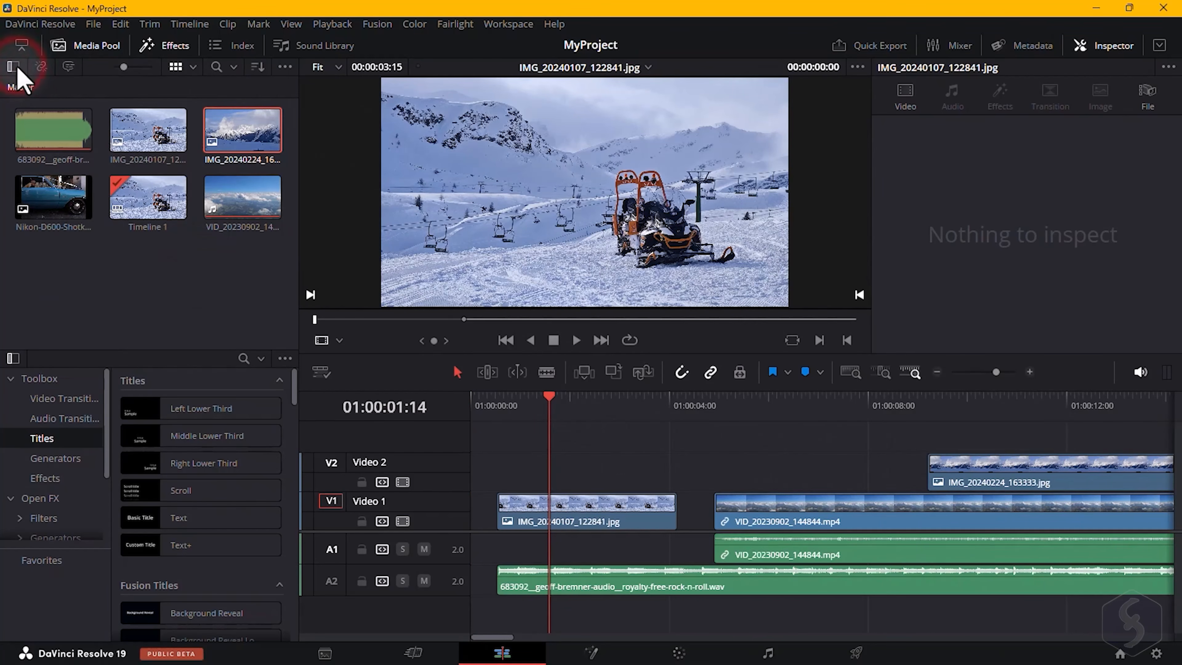
{"action": "left_click", "coordinate": [99, 47]}
{"action": "left_click", "coordinate": [166, 47]}
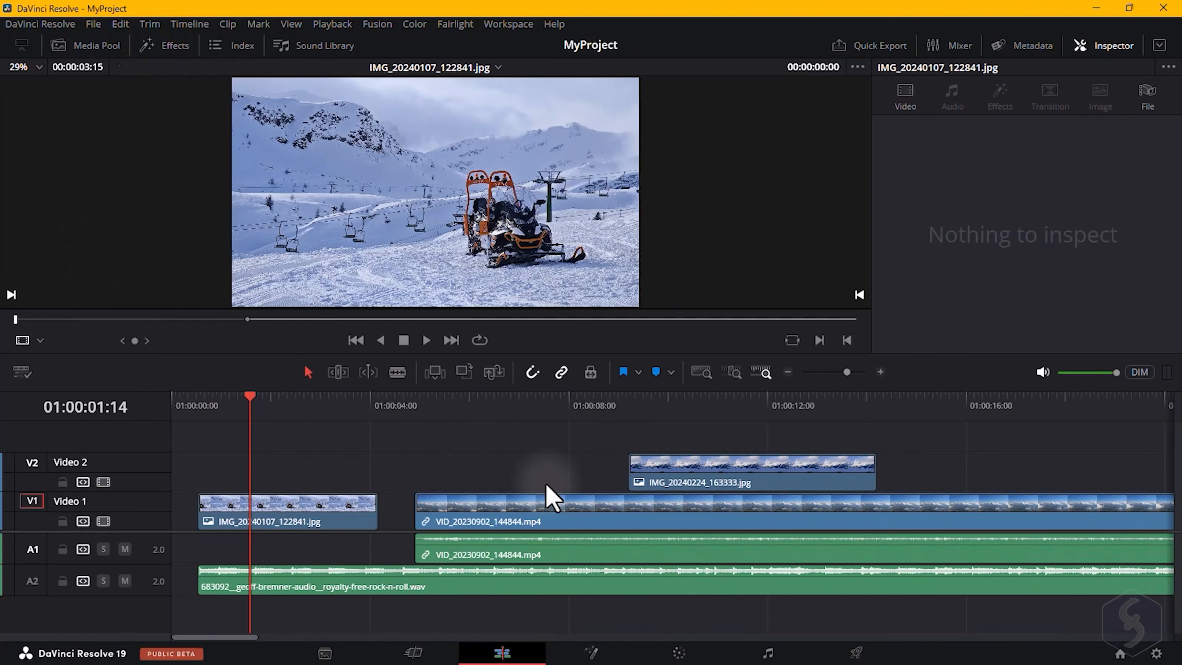
Select the image, video and music clips in the timeline to view their properties in the Inspector.
{"action": "left_click", "coordinate": [334, 514]}
{"action": "left_click", "coordinate": [590, 559]}
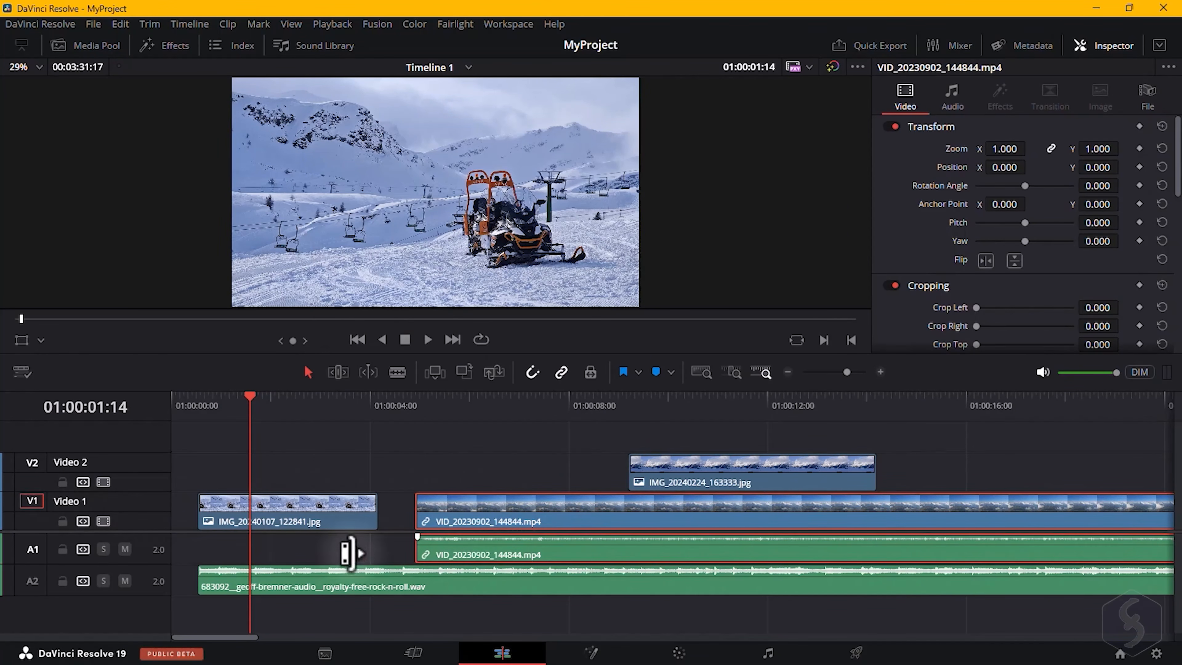
{"action": "left_click", "coordinate": [393, 581]}
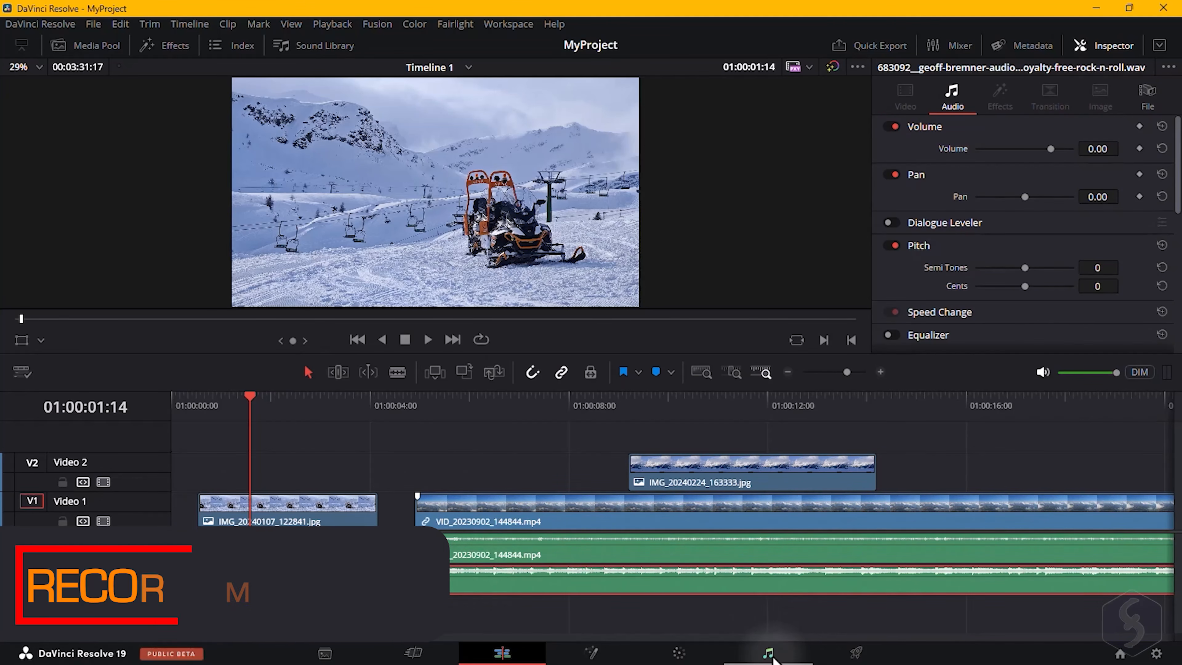
On the Fairlight page, add a stereo audio track below Audio 2.
{"action": "left_click", "coordinate": [772, 656]}
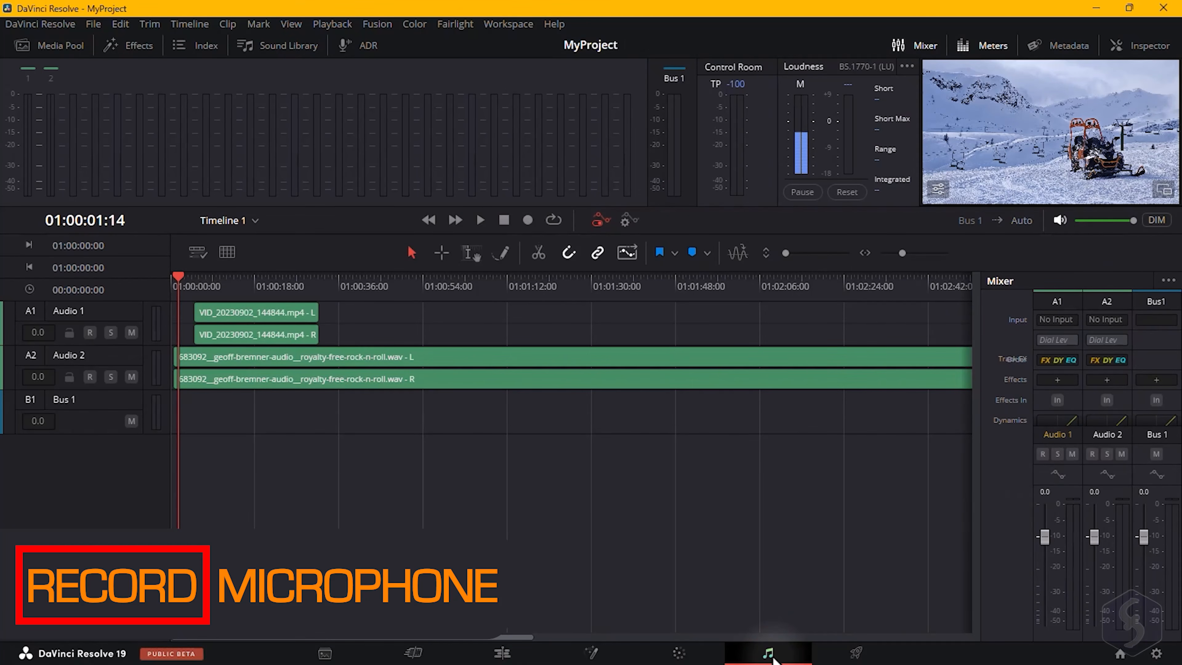
{"action": "right_click", "coordinate": [122, 361]}
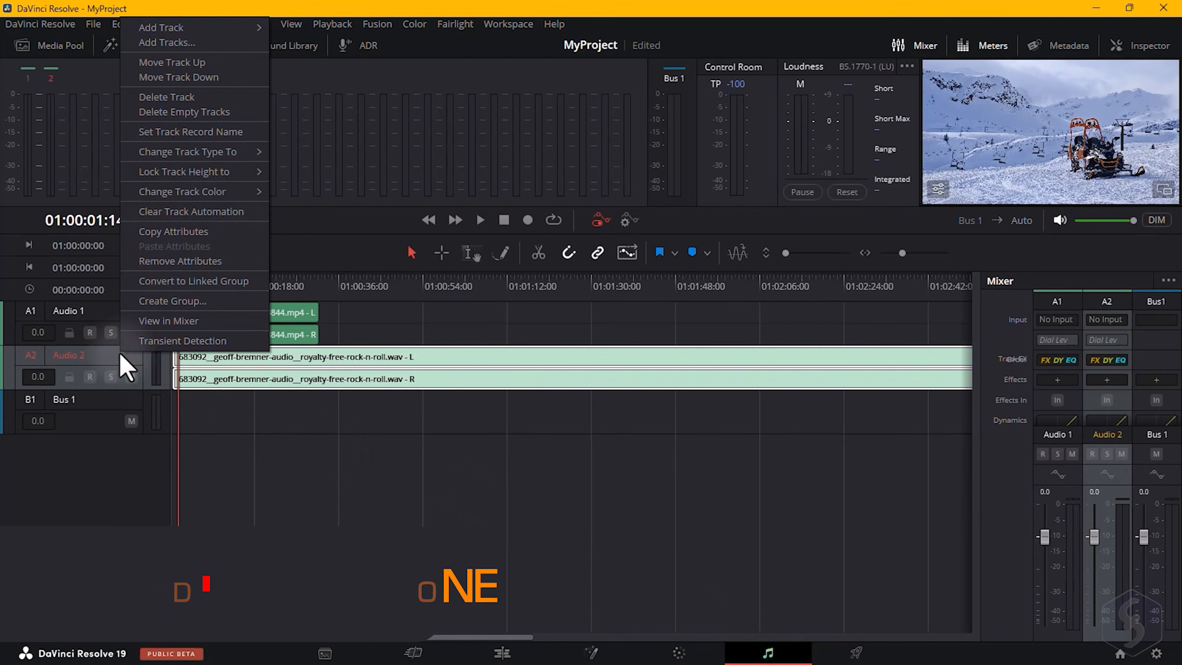
{"action": "mouse_move", "coordinate": [205, 31]}
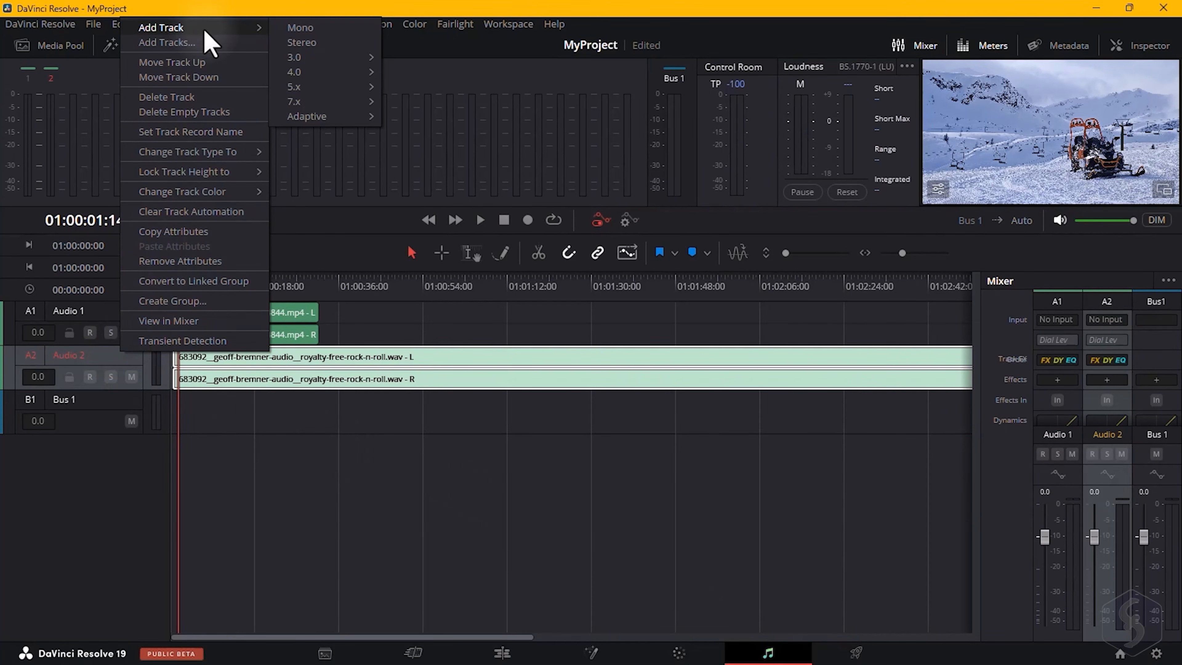
{"action": "left_click", "coordinate": [321, 44]}
{"action": "left_click", "coordinate": [106, 398]}
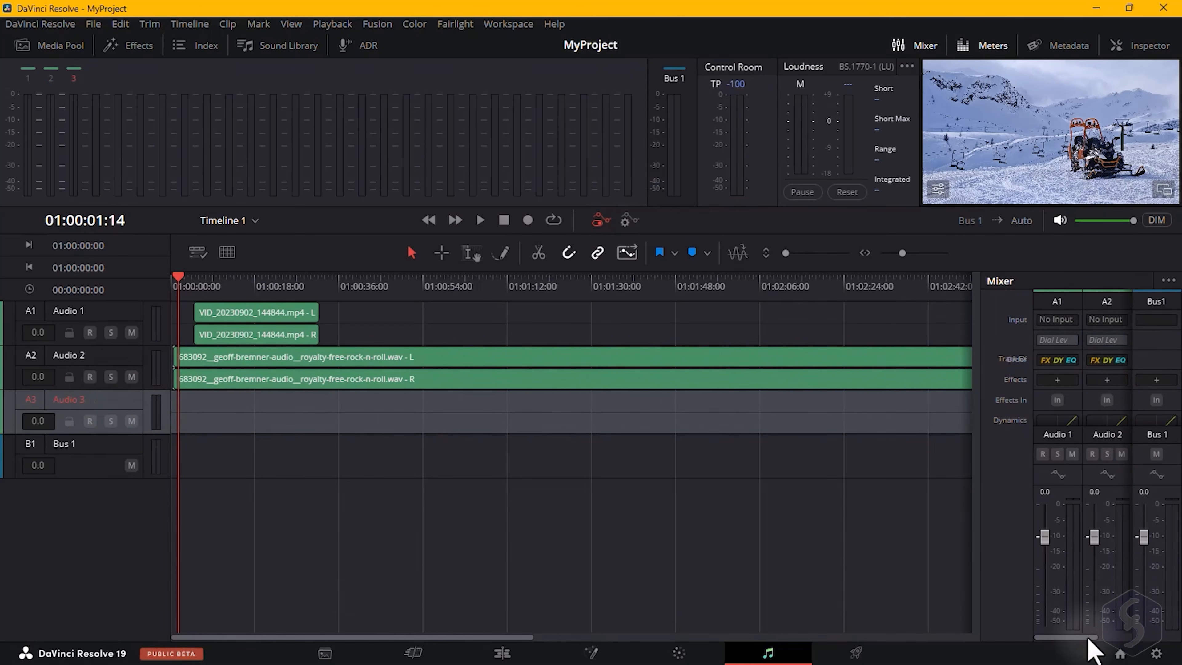
Patch both microphone inputs to the Audio 3 track's left and right channels.
{"action": "left_click_drag", "start_coordinate": [1086, 637], "coordinate": [1135, 651]}
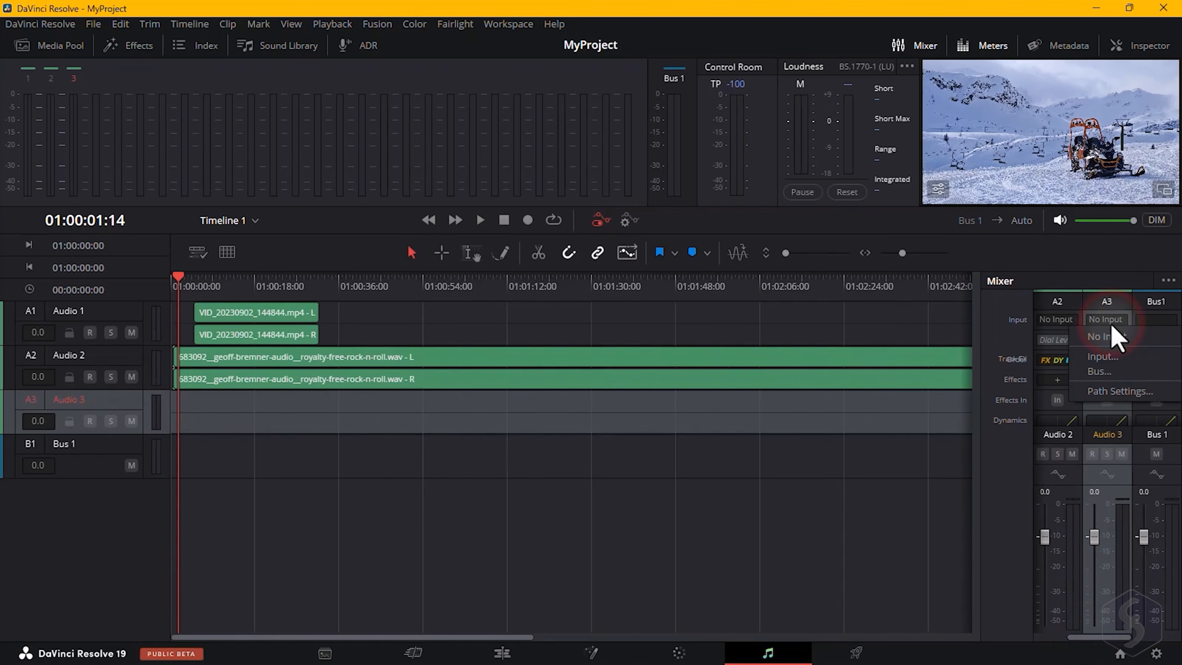
{"action": "left_click", "coordinate": [1117, 357]}
{"action": "left_click", "coordinate": [305, 172]}
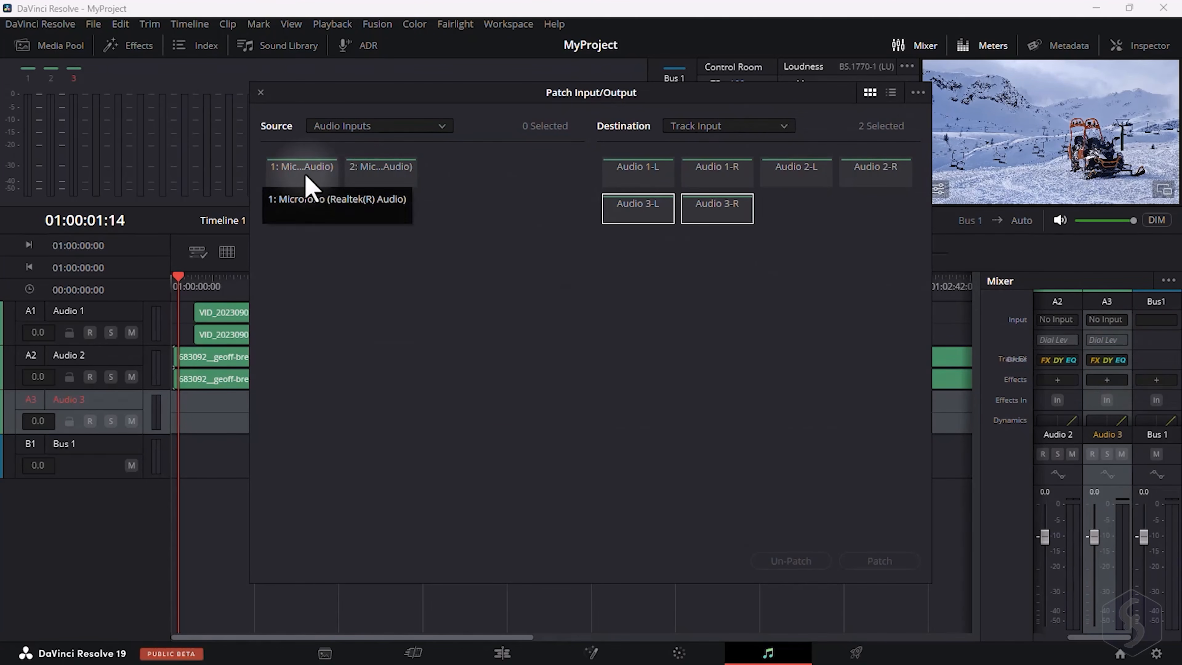
{"action": "left_click", "coordinate": [391, 179]}
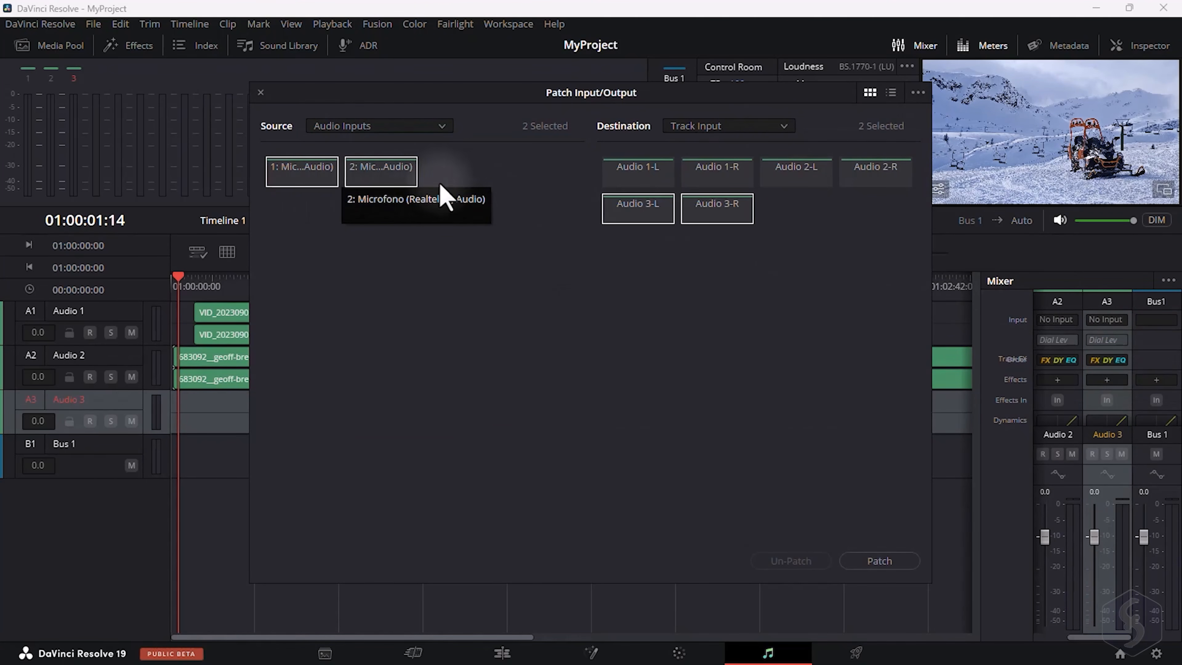
{"action": "left_click", "coordinate": [879, 560]}
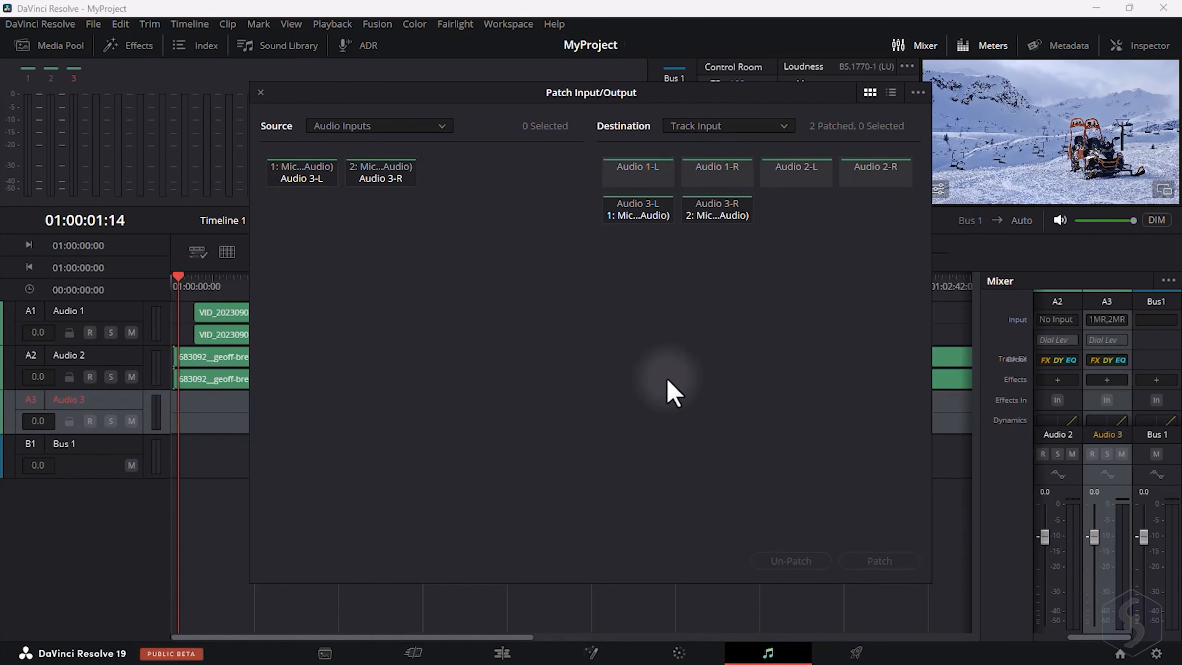
{"action": "left_click", "coordinate": [260, 92]}
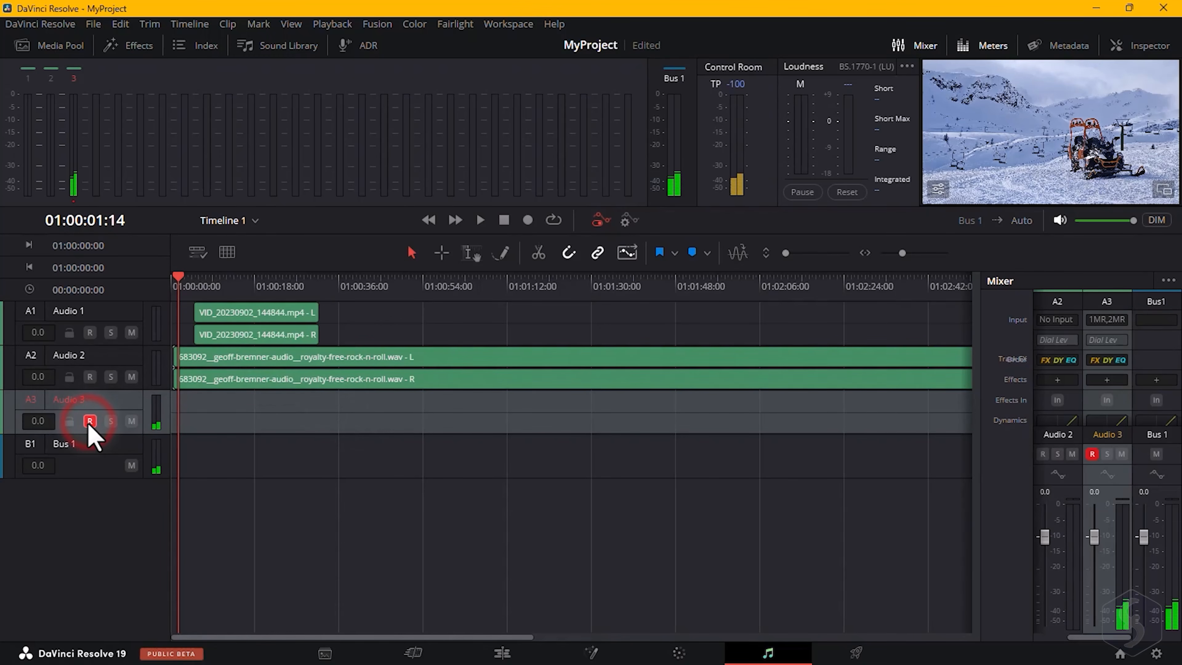
Record a short microphone take on the armed Audio 3 track, then stop and disarm recording.
{"action": "left_click", "coordinate": [527, 220]}
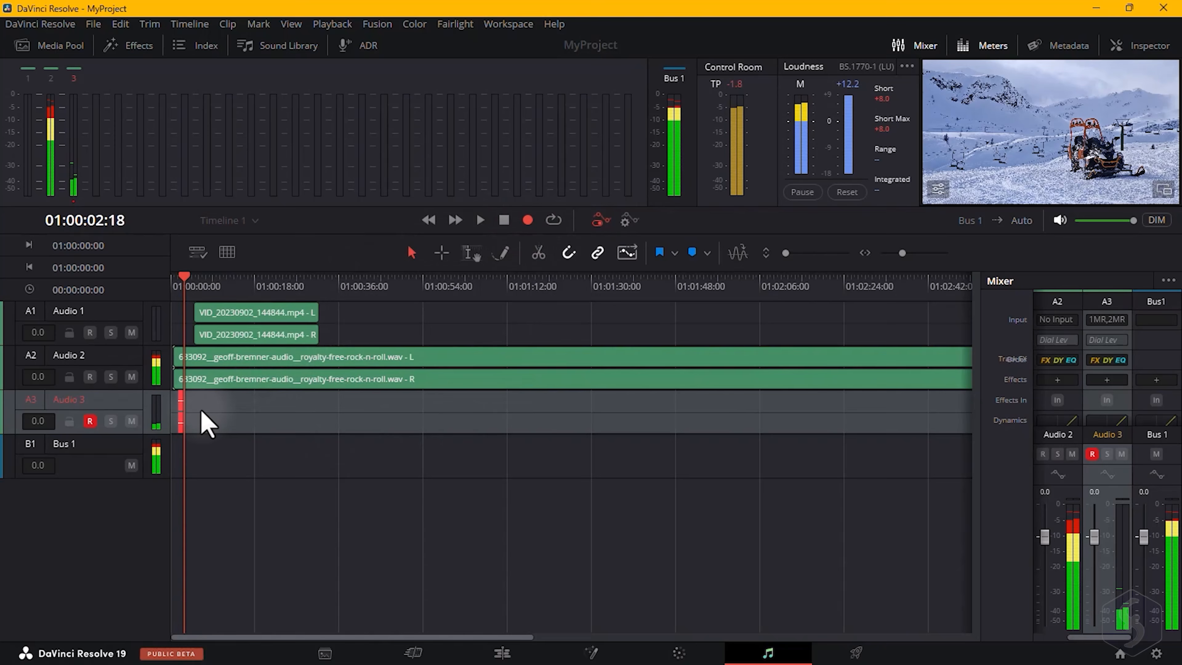
{"action": "key", "text": "space"}
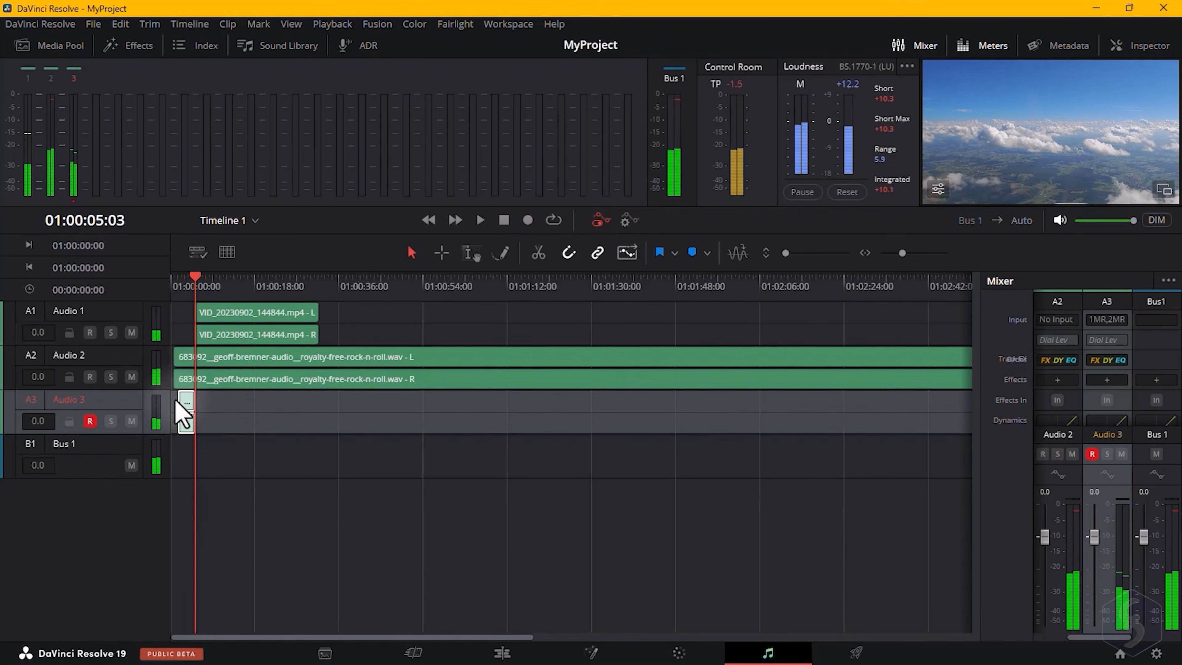
{"action": "left_click", "coordinate": [89, 421]}
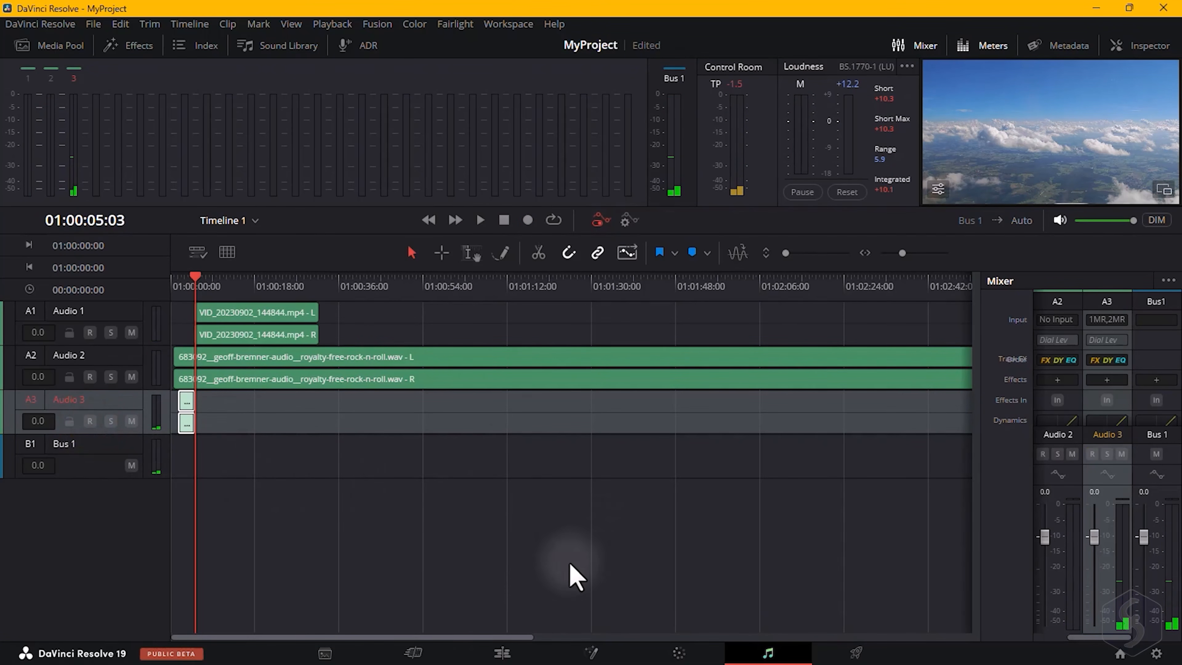
On the Edit page, select and remove the recorded Audio 3_001 clip from track A3.
{"action": "left_click", "coordinate": [502, 653]}
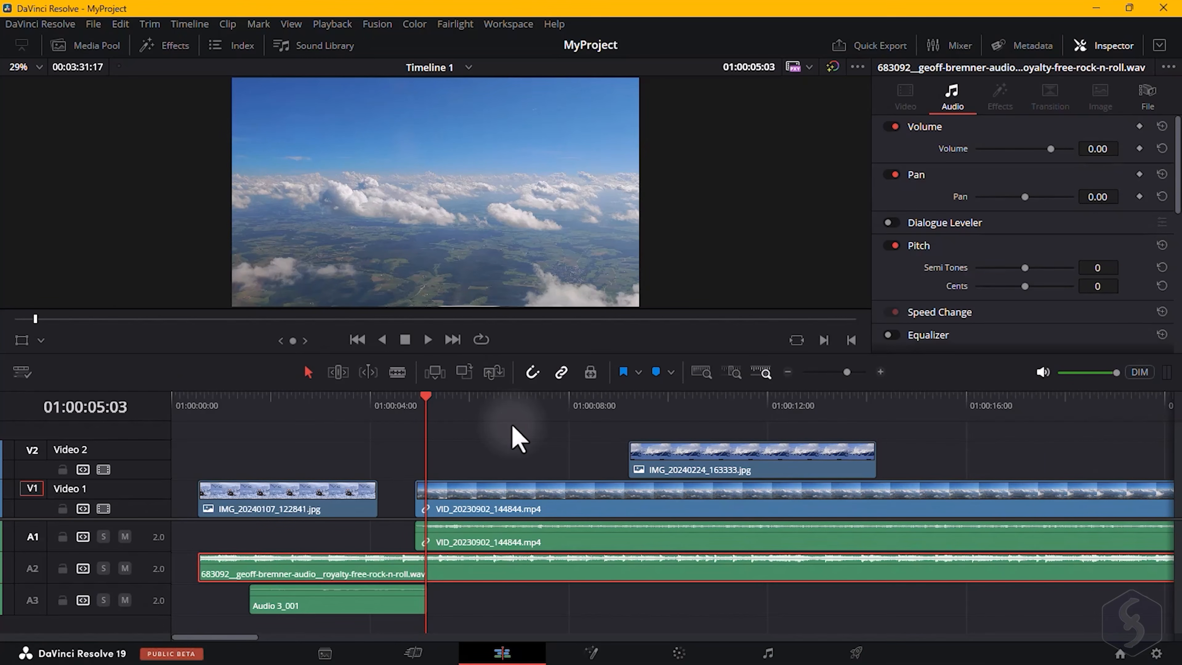
{"action": "left_click", "coordinate": [334, 606]}
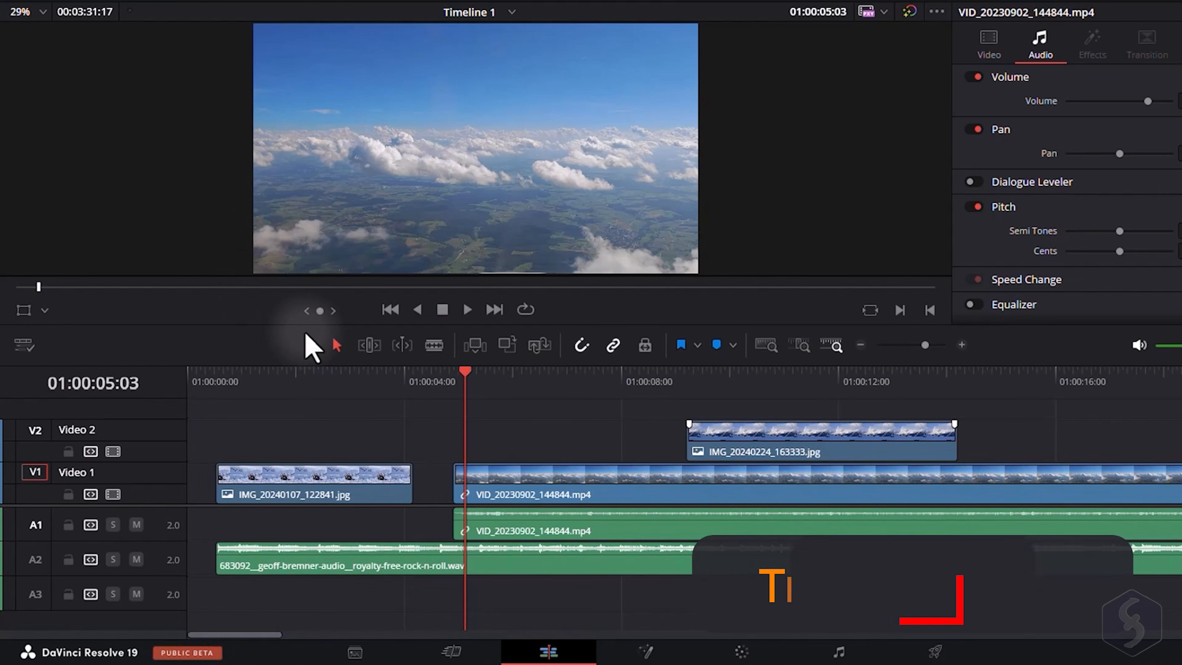
In the timeline view options, enlarge the video track height and set the clip thumbnail view to Thumbnail.
{"action": "left_click", "coordinate": [23, 345]}
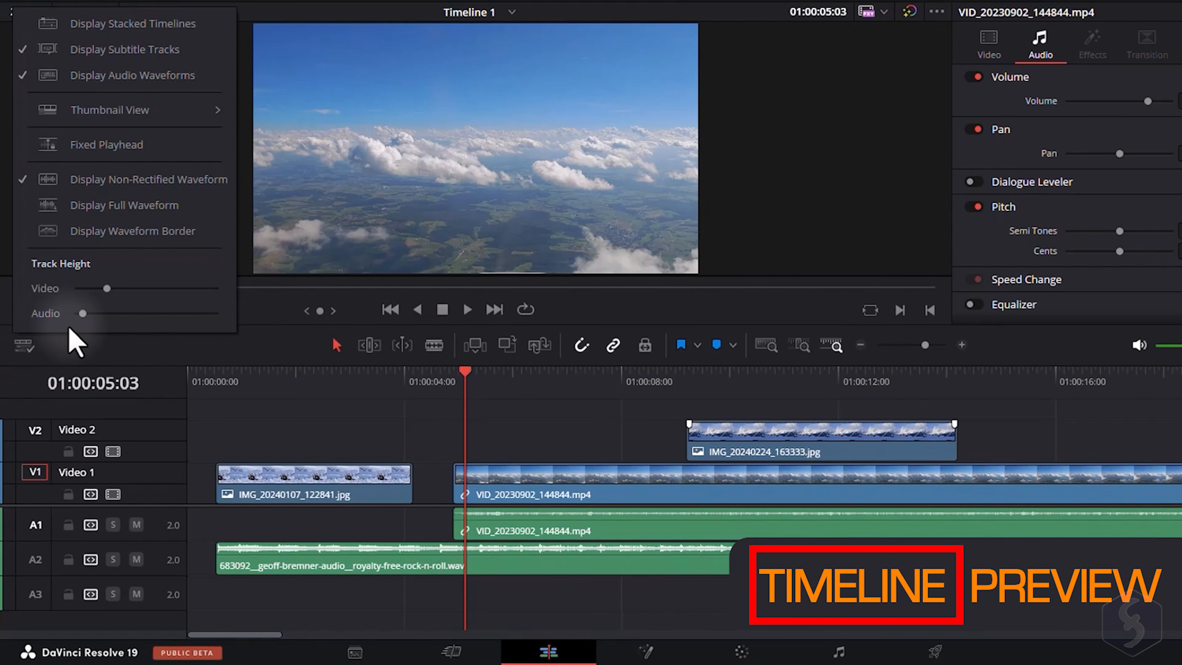
{"action": "left_click_drag", "start_coordinate": [107, 289], "coordinate": [117, 290]}
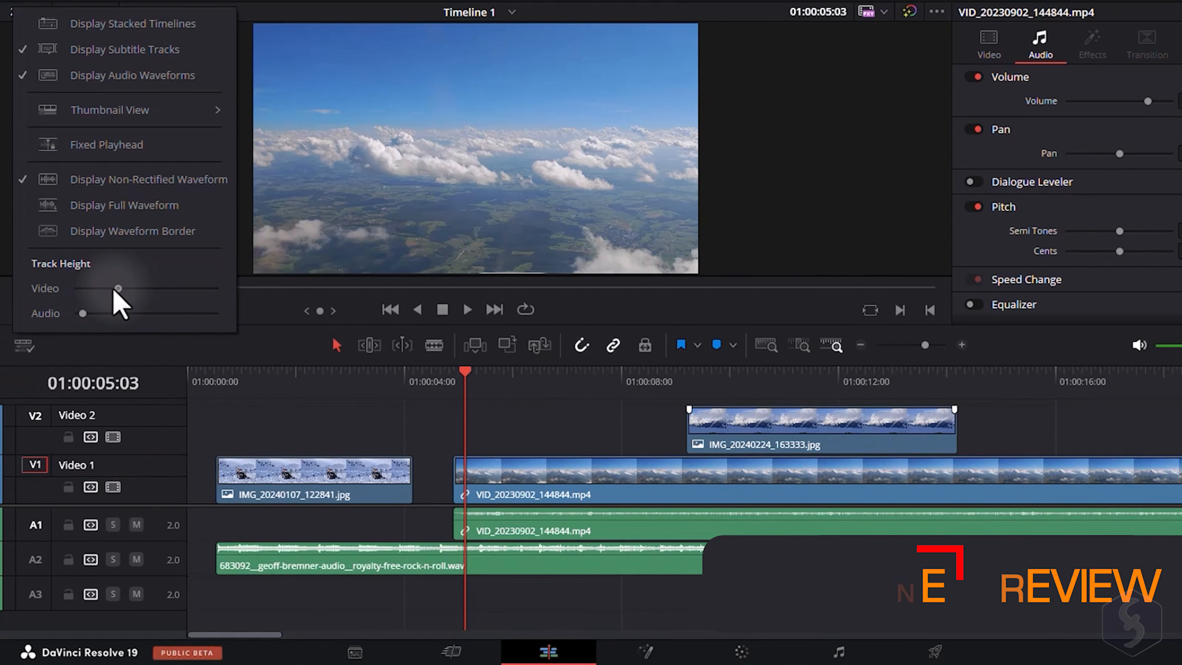
{"action": "left_click", "coordinate": [191, 110]}
{"action": "left_click", "coordinate": [337, 135]}
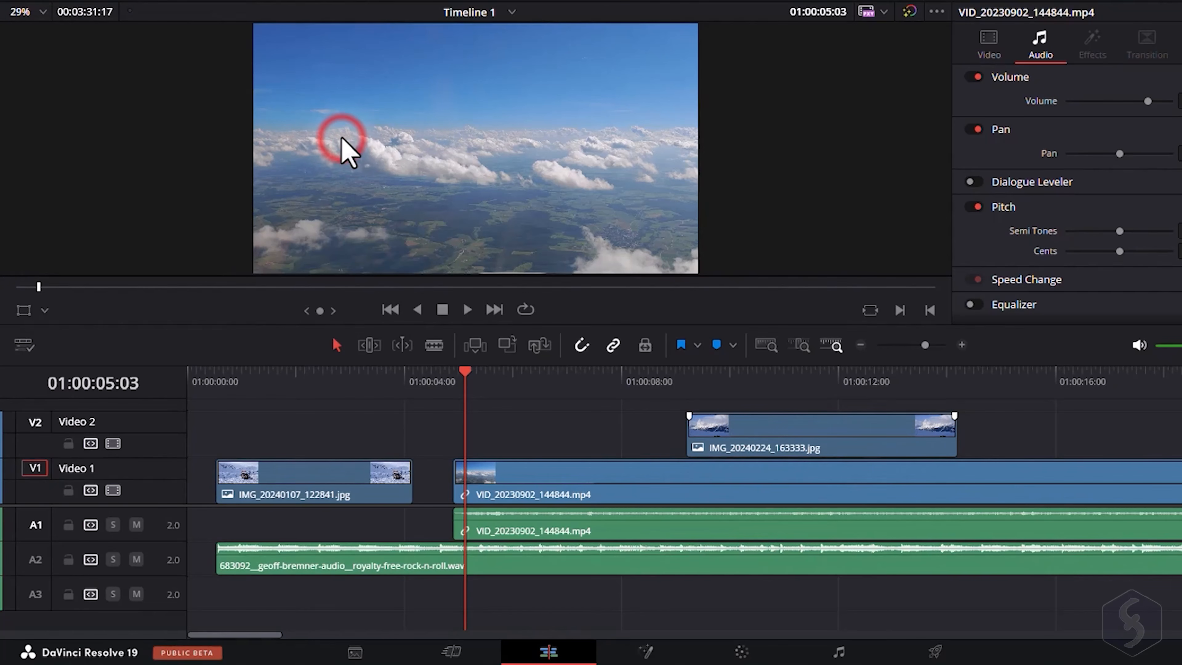
Switch the timeline clip thumbnail view back to Film Strip.
{"action": "left_click", "coordinate": [24, 345]}
{"action": "left_click", "coordinate": [207, 112]}
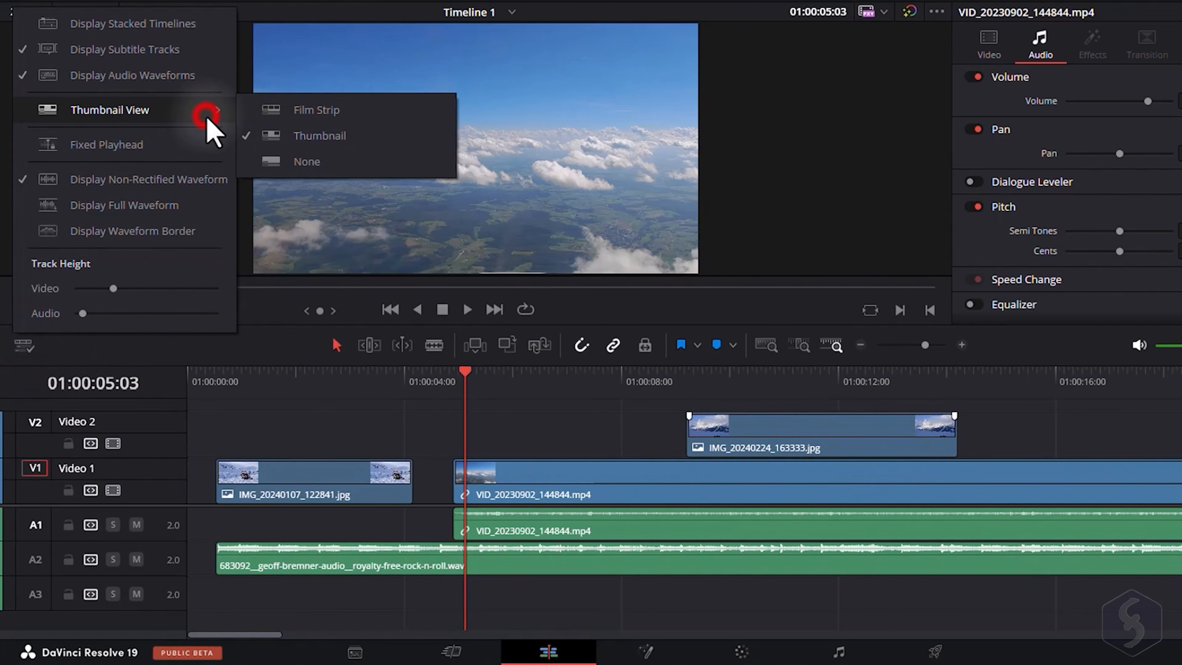
{"action": "left_click", "coordinate": [348, 115]}
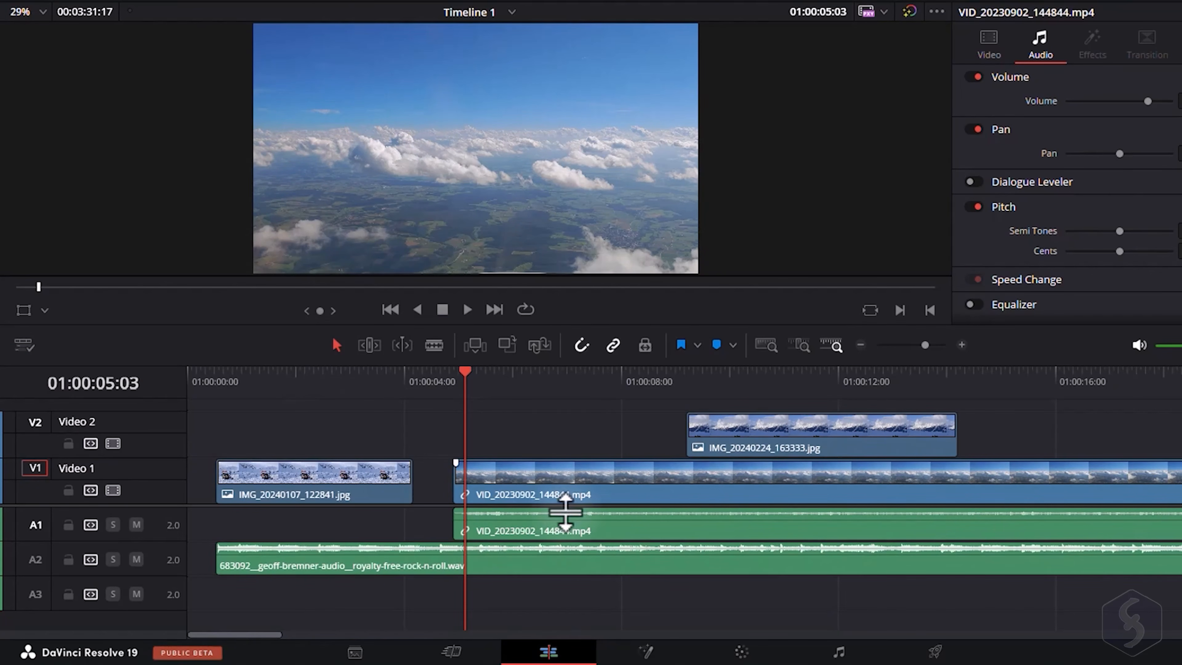
Zoom and scroll through the timeline to inspect the clips.
{"action": "left_click", "coordinate": [578, 391]}
{"action": "scroll", "coordinate": [580, 514], "scroll_direction": "up", "scroll_amount": 3}
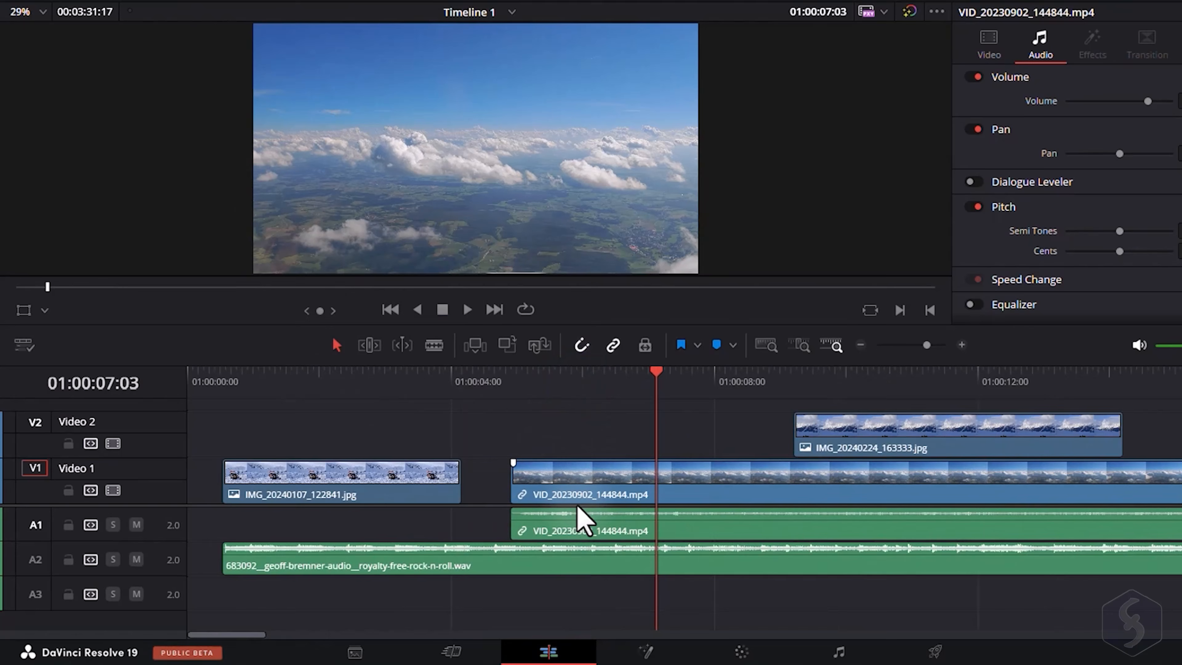
{"action": "scroll", "coordinate": [852, 502], "scroll_direction": "up", "scroll_amount": 5}
{"action": "scroll", "coordinate": [795, 506], "scroll_direction": "down", "scroll_amount": 3}
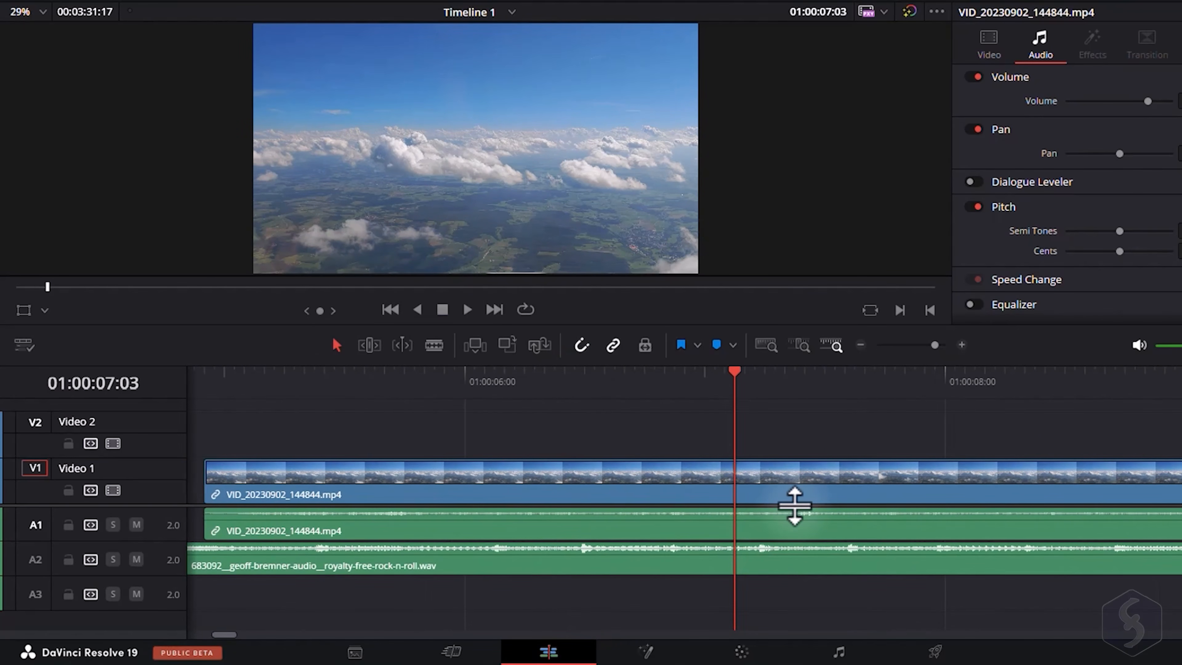
{"action": "scroll", "coordinate": [794, 506], "scroll_direction": "down", "scroll_amount": 2}
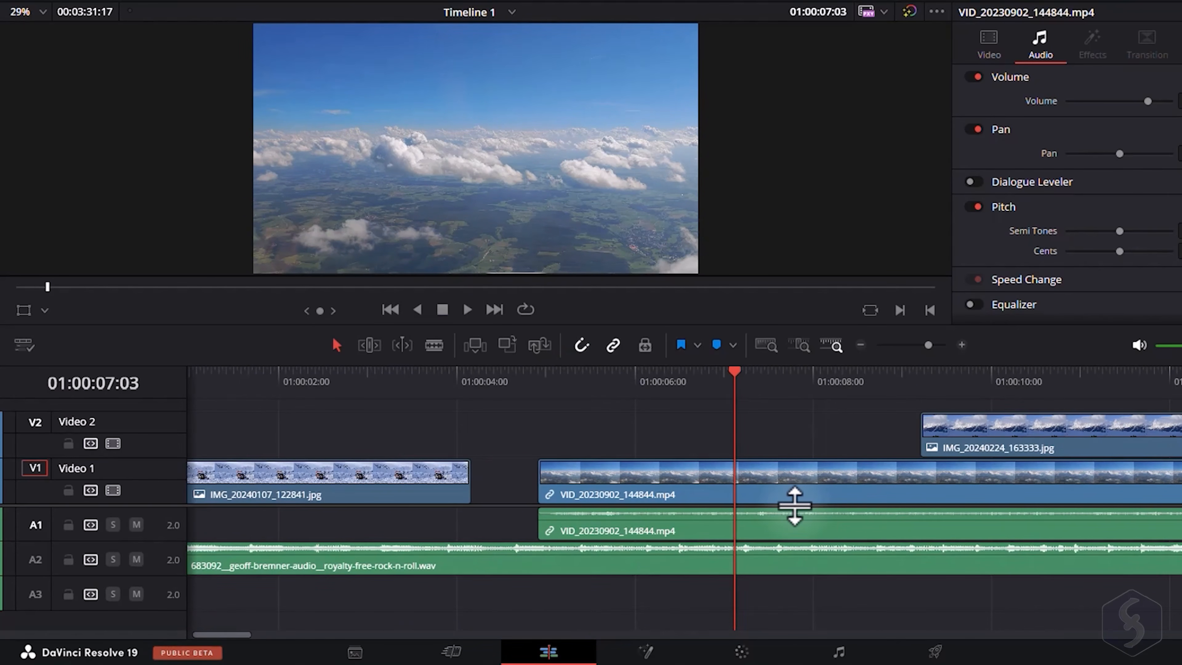
{"action": "scroll", "coordinate": [794, 506], "scroll_direction": "left", "scroll_amount": 2}
{"action": "scroll", "coordinate": [795, 506], "scroll_direction": "right", "scroll_amount": 5}
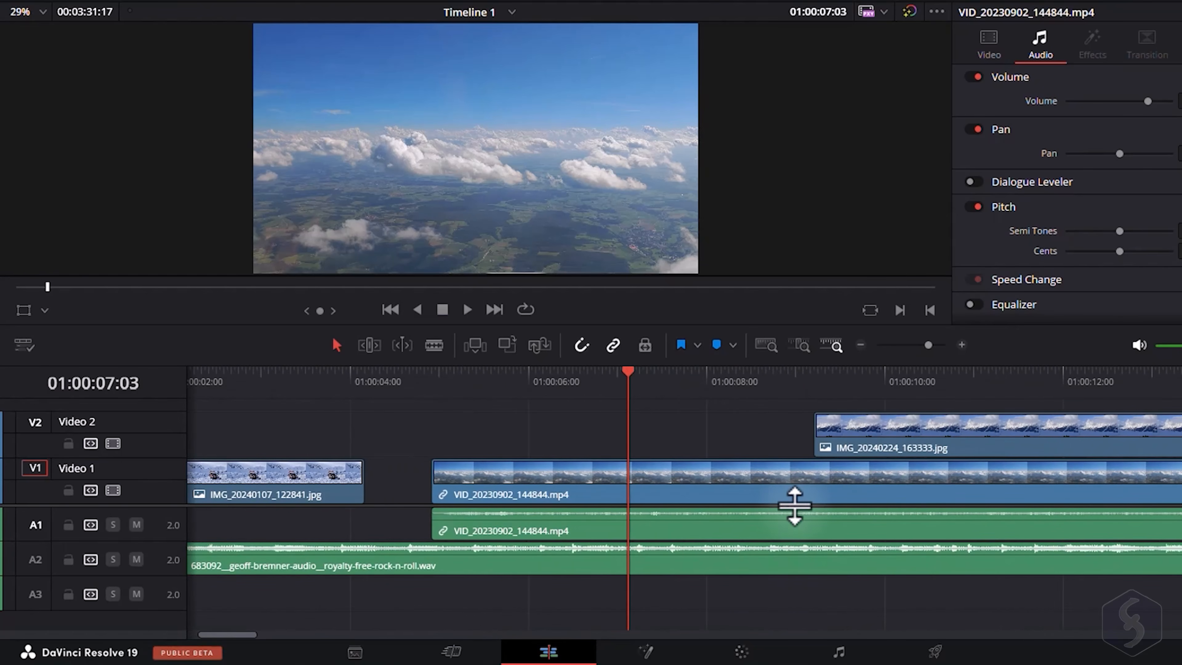
{"action": "scroll", "coordinate": [794, 506], "scroll_direction": "left", "scroll_amount": 6}
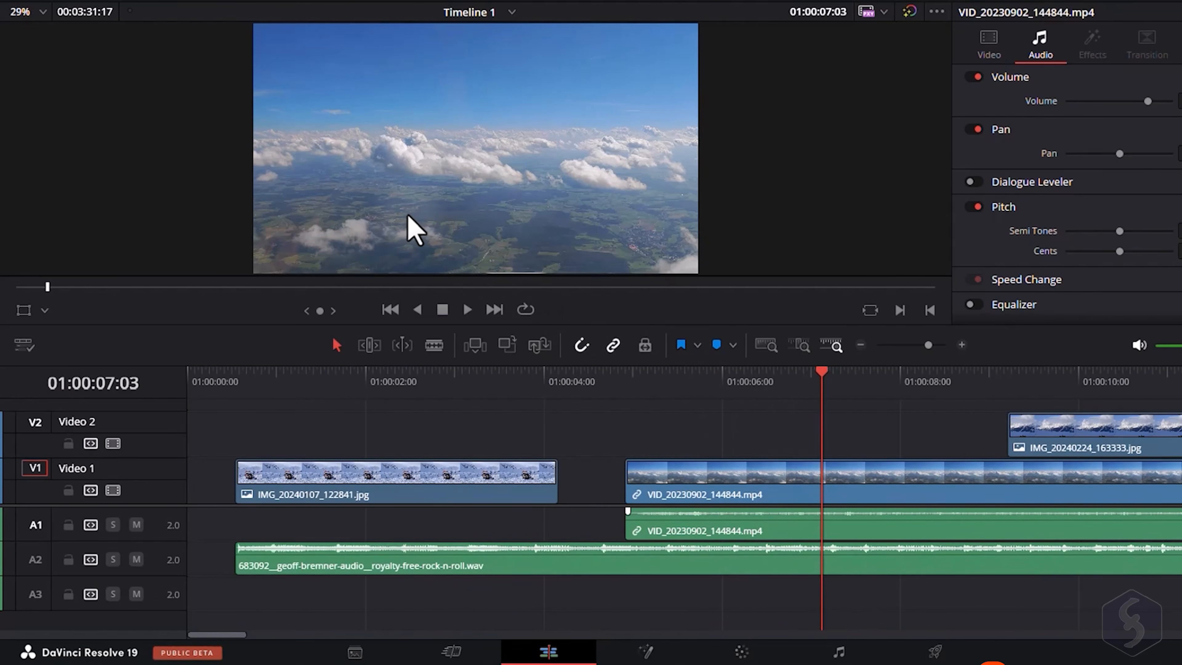
Position the playhead at about 4 seconds, play back the timeline and scrub the playhead along the ruler.
{"action": "left_click", "coordinate": [624, 380]}
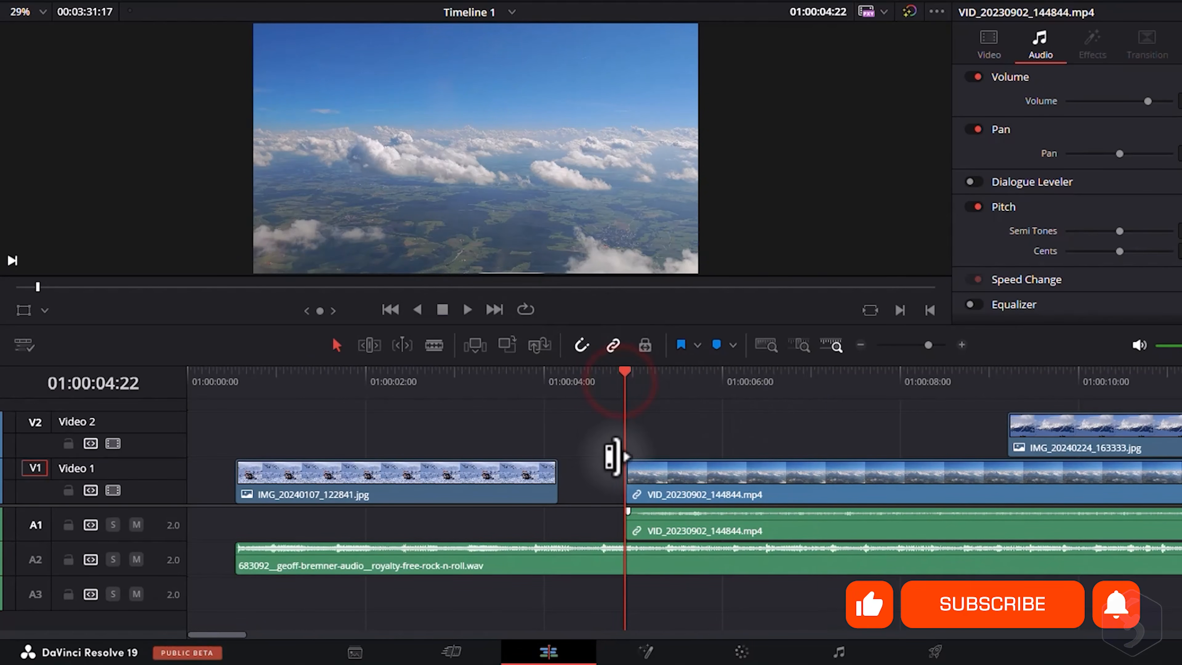
{"action": "left_click", "coordinate": [442, 311]}
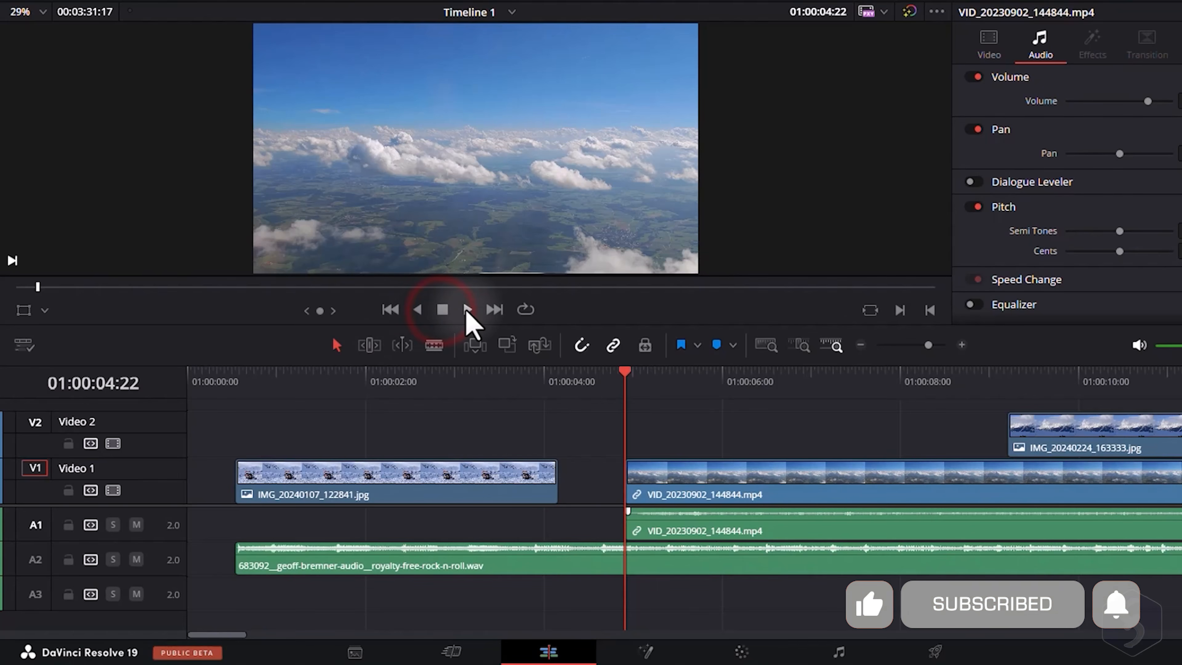
{"action": "left_click", "coordinate": [468, 309]}
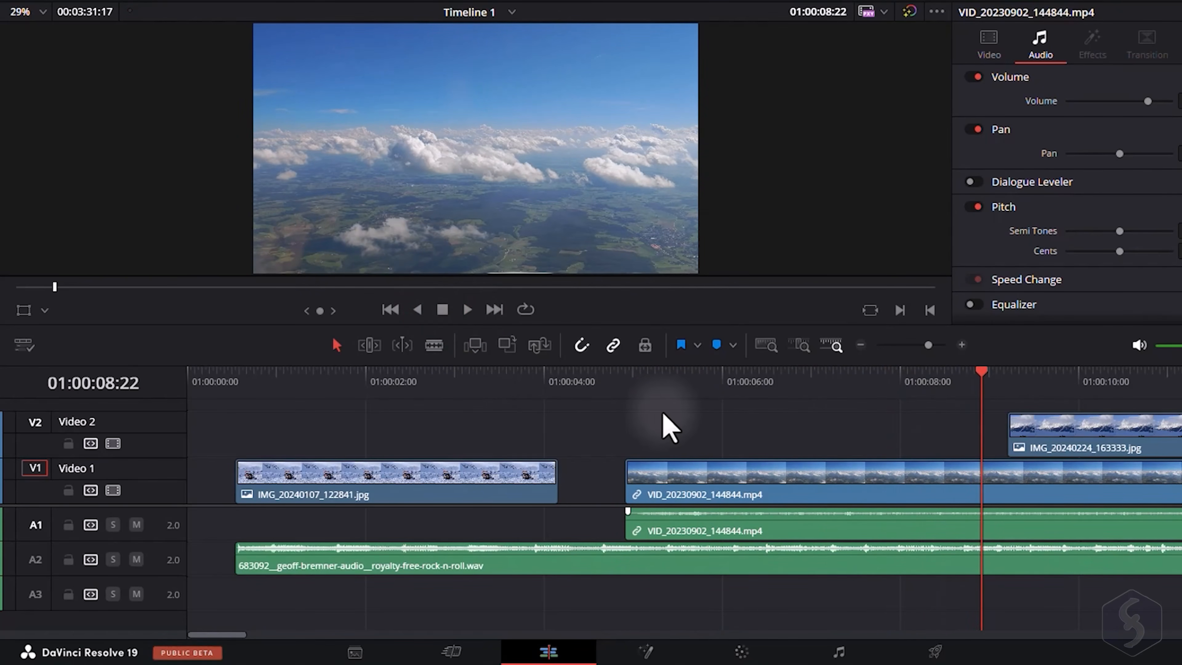
{"action": "left_click_drag", "start_coordinate": [661, 374], "coordinate": [748, 376]}
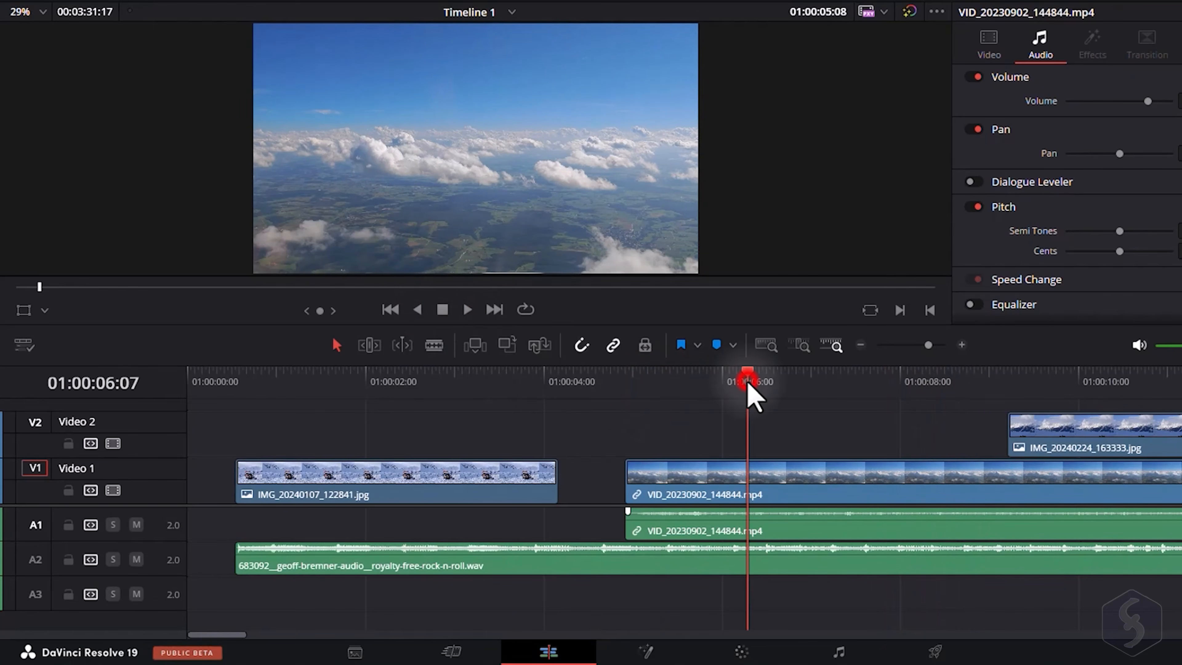
{"action": "left_click", "coordinate": [846, 375]}
{"action": "left_click_drag", "start_coordinate": [846, 375], "coordinate": [706, 380]}
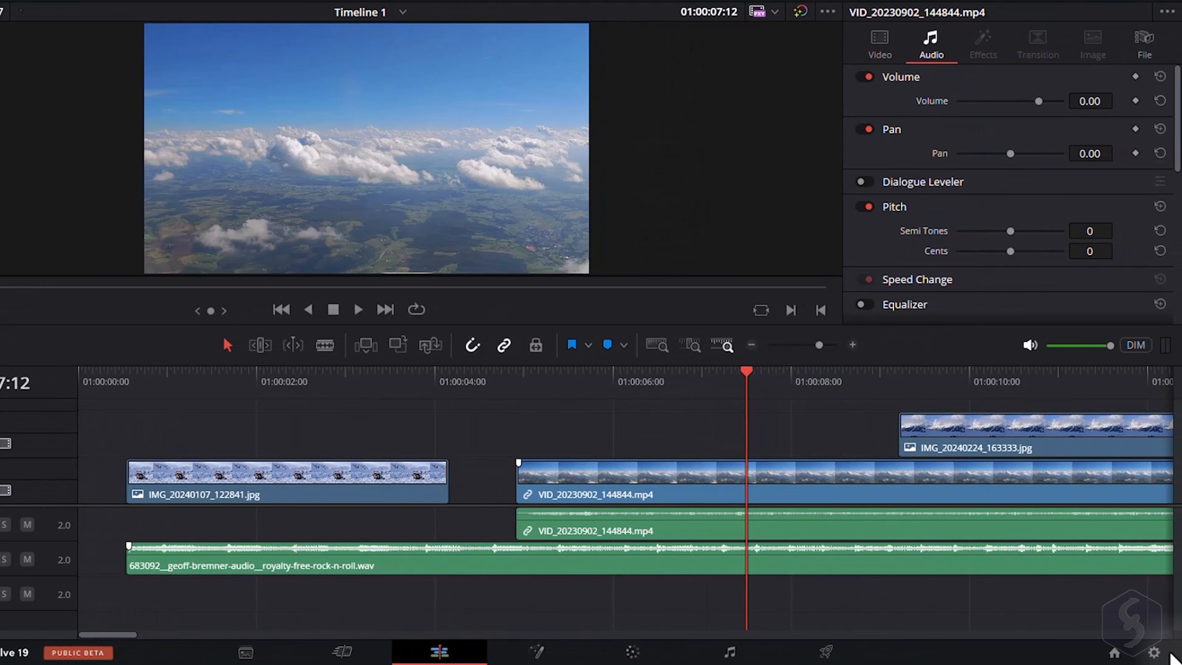
Open Project Settings and review the timeline resolution options and the playback frame rate.
{"action": "left_click", "coordinate": [1155, 653]}
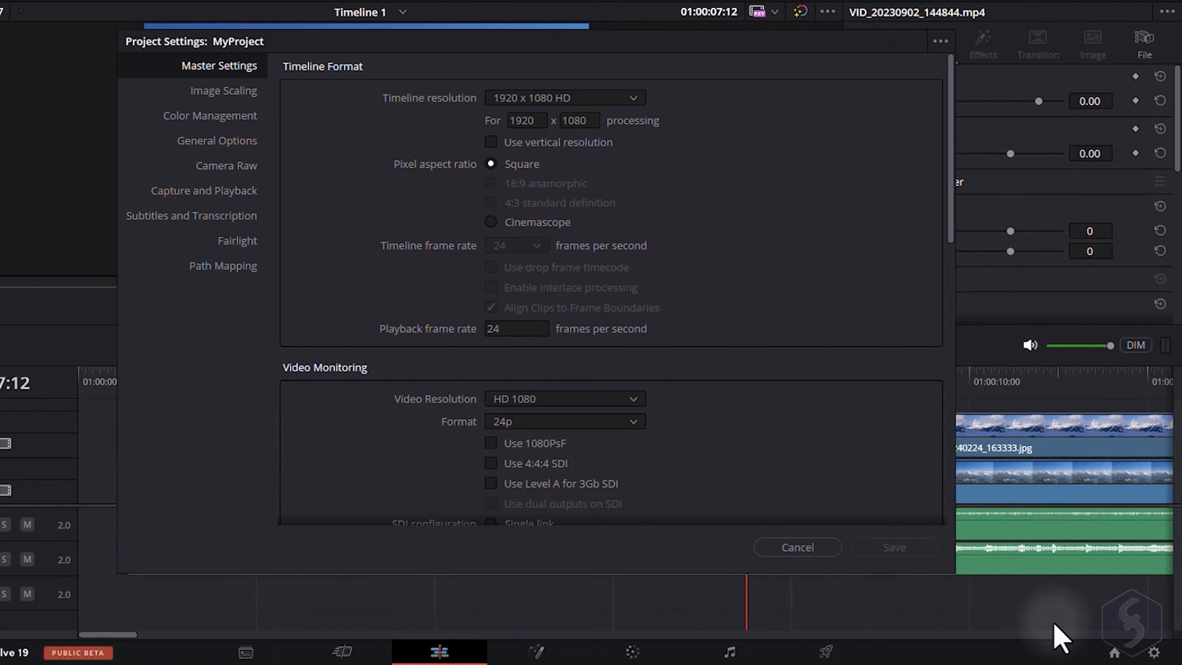
{"action": "left_click", "coordinate": [630, 98]}
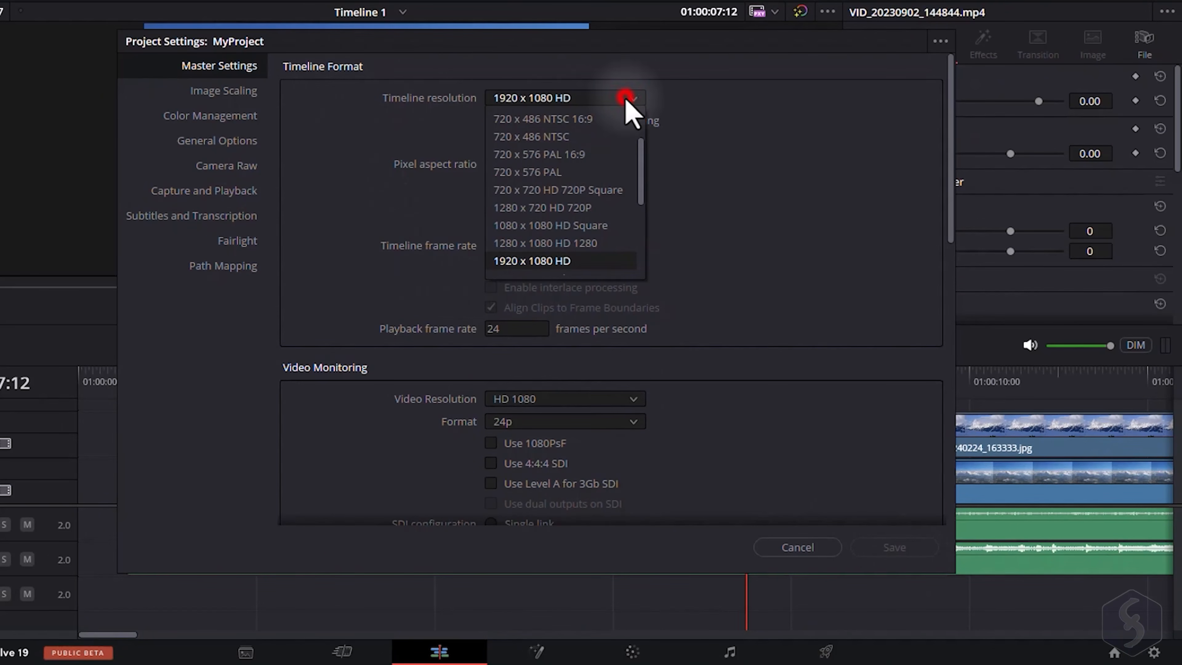
{"action": "scroll", "coordinate": [598, 224], "scroll_direction": "down", "scroll_amount": 1}
{"action": "scroll", "coordinate": [591, 260], "scroll_direction": "down", "scroll_amount": 2}
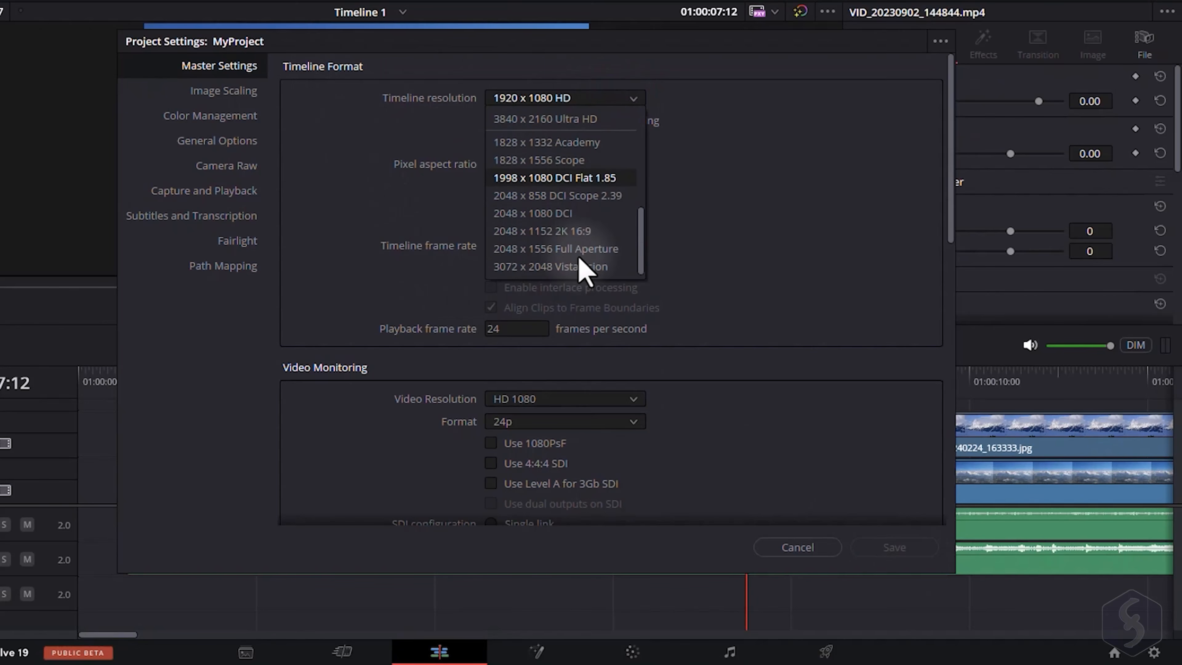
{"action": "scroll", "coordinate": [580, 225], "scroll_direction": "up", "scroll_amount": 1}
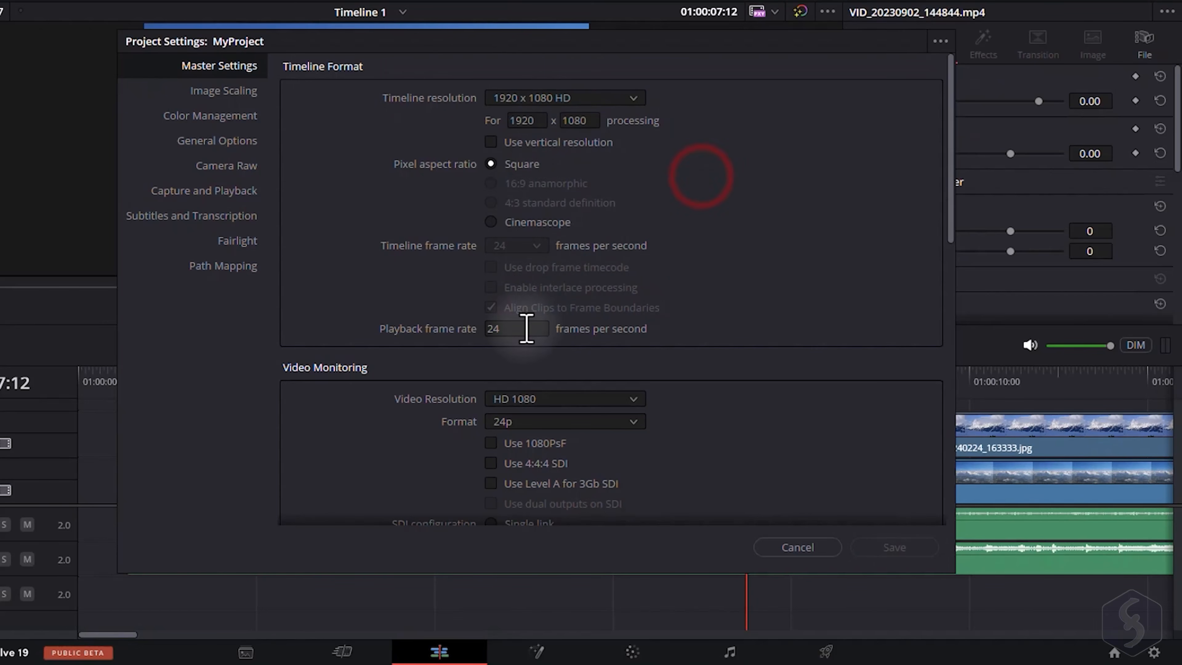
{"action": "double_click", "coordinate": [512, 329]}
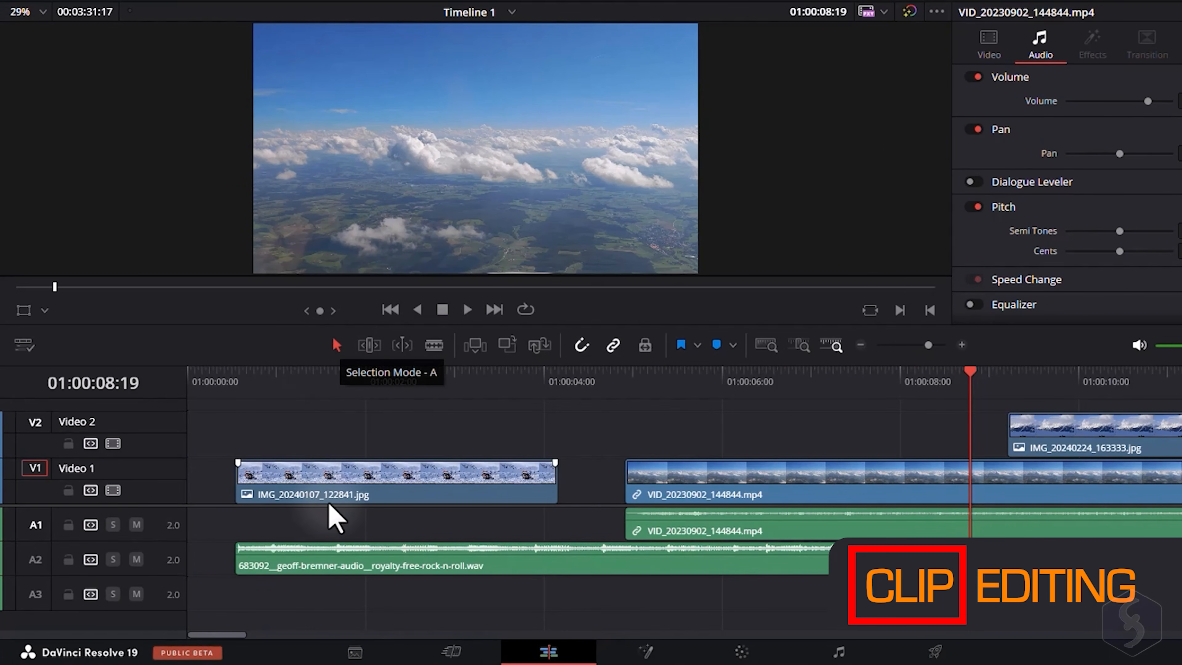
Drag the first image clip to the very start of Video 1.
{"action": "left_click_drag", "start_coordinate": [377, 482], "coordinate": [405, 401]}
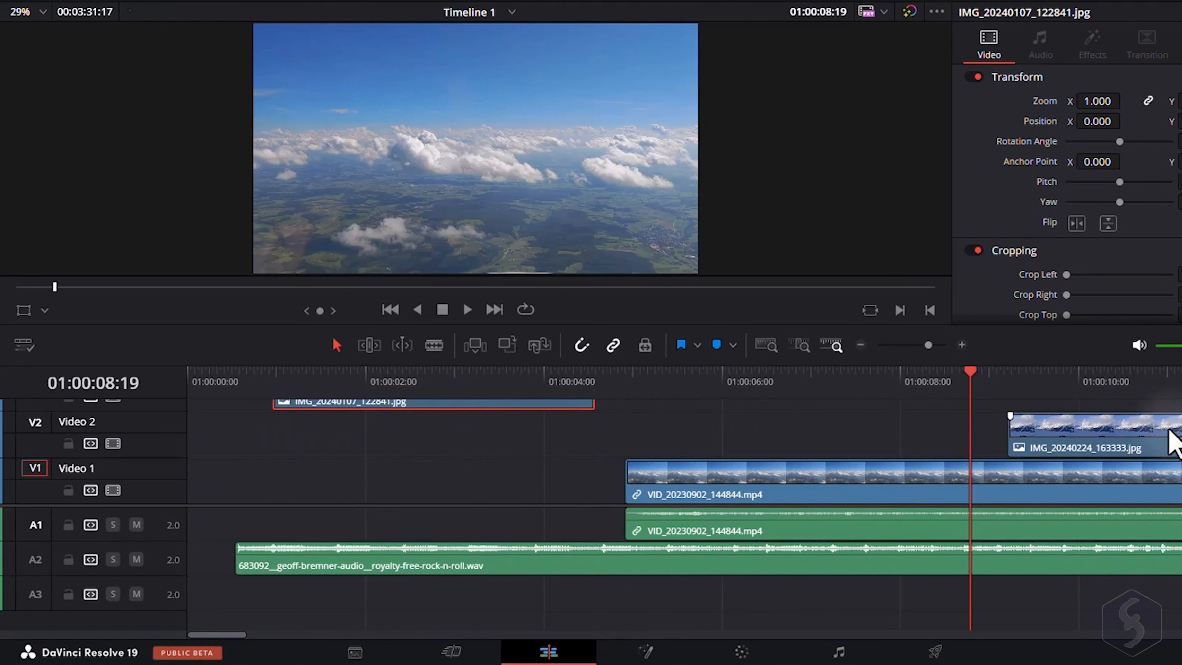
{"action": "scroll", "coordinate": [1093, 438], "scroll_direction": "up", "scroll_amount": 3}
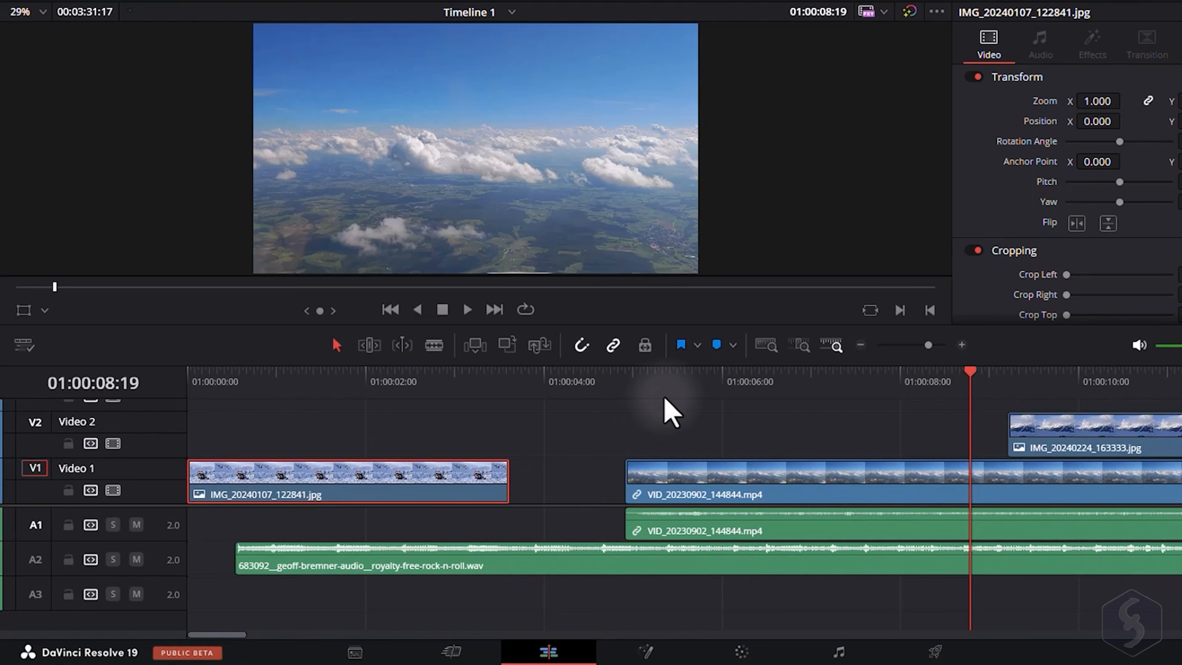
Move the VID_20230902_144844.mp4 clip left so it starts at about 4 seconds.
{"action": "left_click", "coordinate": [721, 498]}
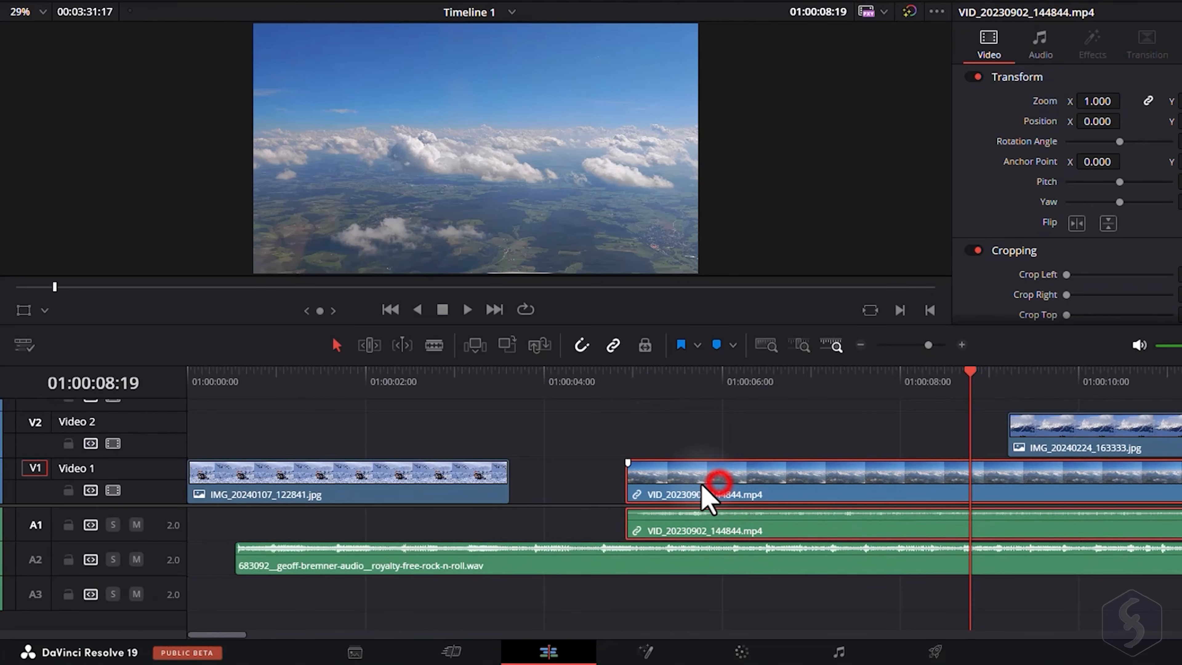
{"action": "mouse_move", "coordinate": [701, 485]}
{"action": "left_mouse_down"}
{"action": "mouse_move", "coordinate": [652, 485]}
{"action": "mouse_move", "coordinate": [777, 485]}
{"action": "mouse_move", "coordinate": [664, 485]}
{"action": "mouse_move", "coordinate": [717, 471]}
{"action": "left_mouse_up"}
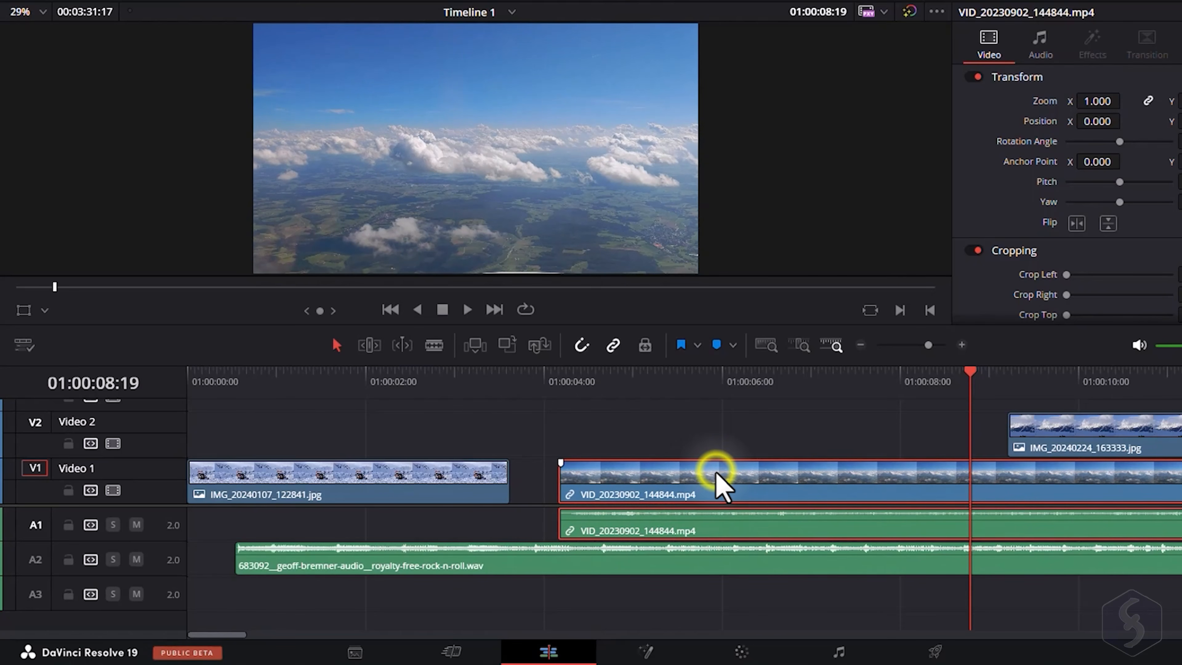
Unlink the video clip from its audio so each part can be moved separately.
{"action": "right_click", "coordinate": [718, 485]}
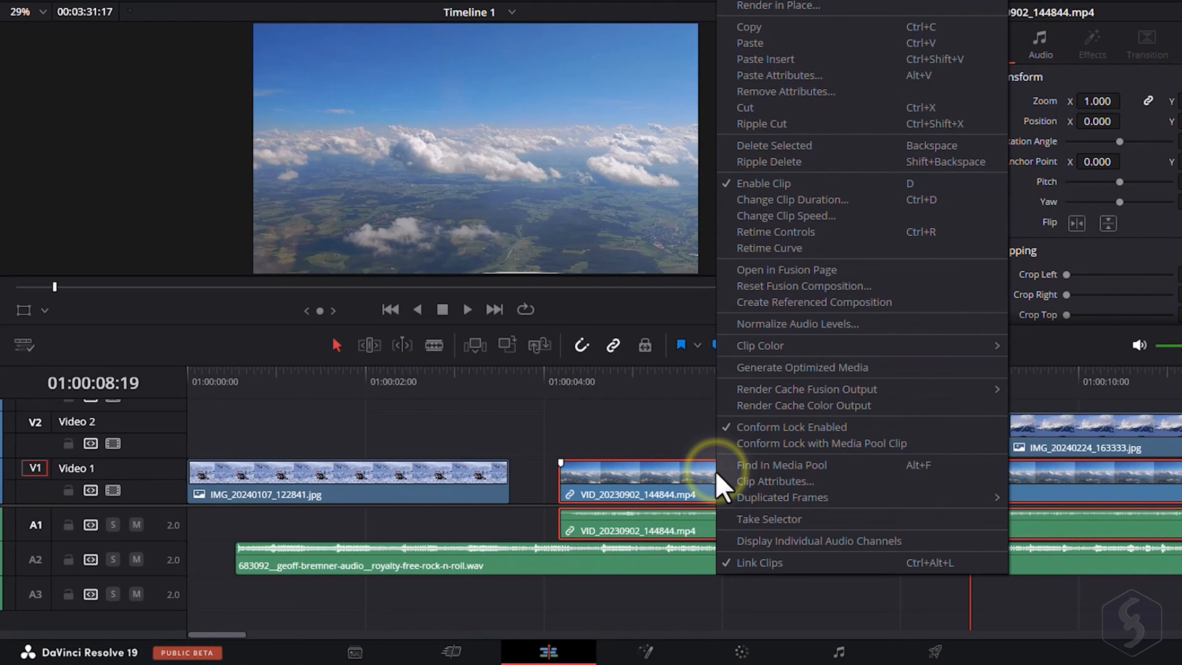
{"action": "left_click", "coordinate": [749, 562]}
{"action": "left_click", "coordinate": [666, 423]}
{"action": "mouse_move", "coordinate": [608, 530]}
{"action": "left_mouse_down"}
{"action": "mouse_move", "coordinate": [646, 529]}
{"action": "mouse_move", "coordinate": [594, 530]}
{"action": "mouse_move", "coordinate": [631, 533]}
{"action": "left_mouse_up"}
{"action": "left_click", "coordinate": [662, 378]}
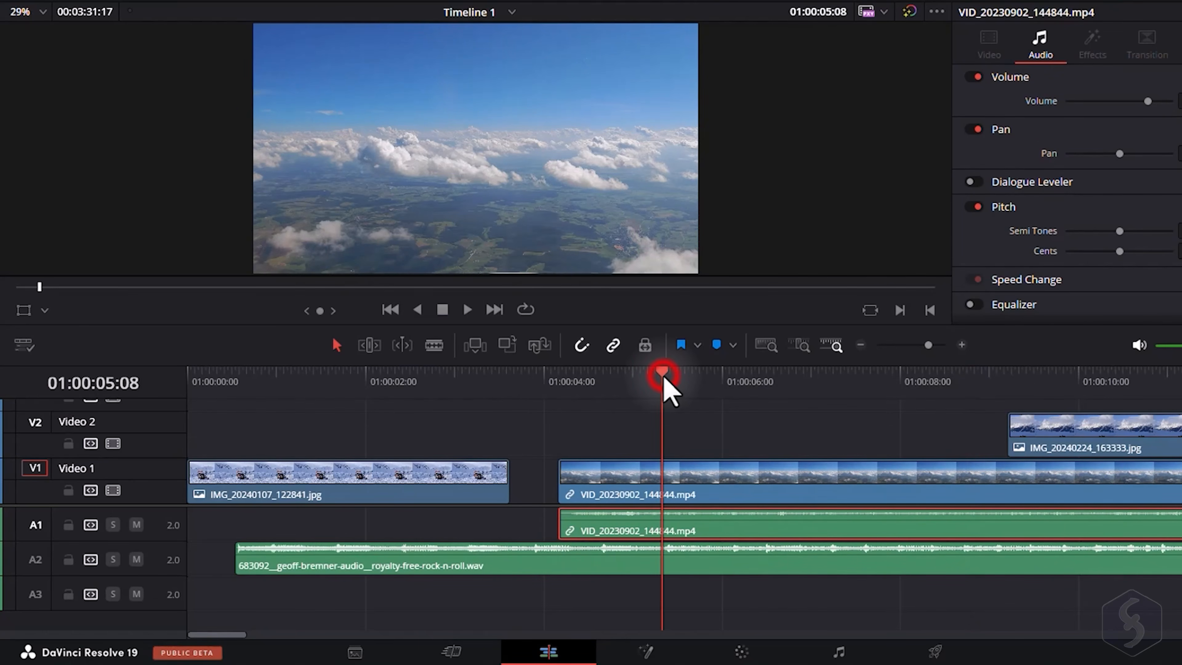
Move the first image clip onto Video 2 above the start of the video clip and scrub across the overlap.
{"action": "left_click", "coordinate": [415, 476]}
{"action": "left_click_drag", "start_coordinate": [378, 493], "coordinate": [776, 448]}
{"action": "left_click_drag", "start_coordinate": [666, 375], "coordinate": [624, 377]}
{"action": "left_click_drag", "start_coordinate": [649, 381], "coordinate": [710, 390]}
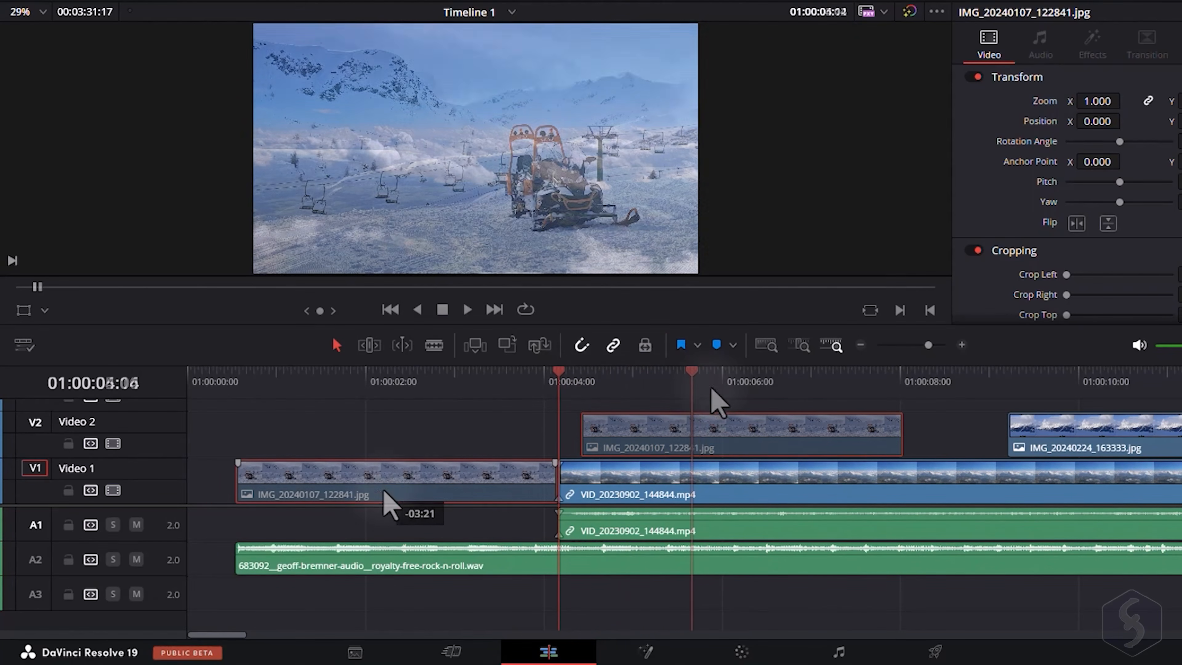
Drag the image clip along Video 1, then undo the moves.
{"action": "left_click_drag", "start_coordinate": [383, 489], "coordinate": [442, 487]}
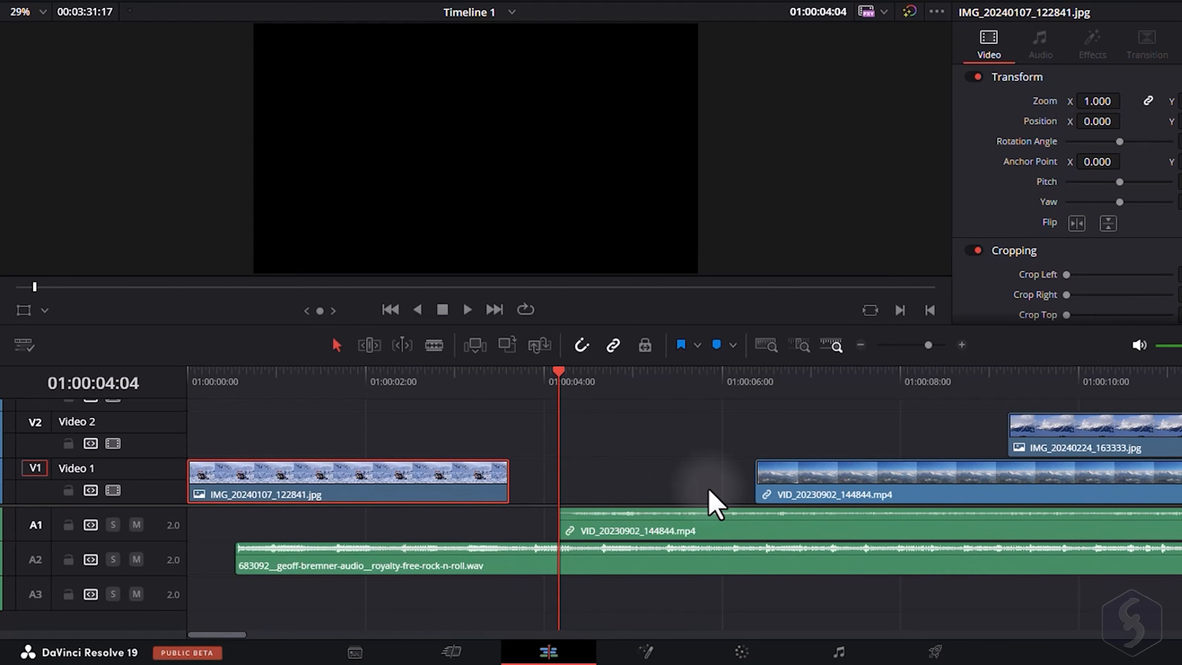
{"action": "key", "text": "ctrl+z"}
{"action": "key", "text": "ctrl+z"}
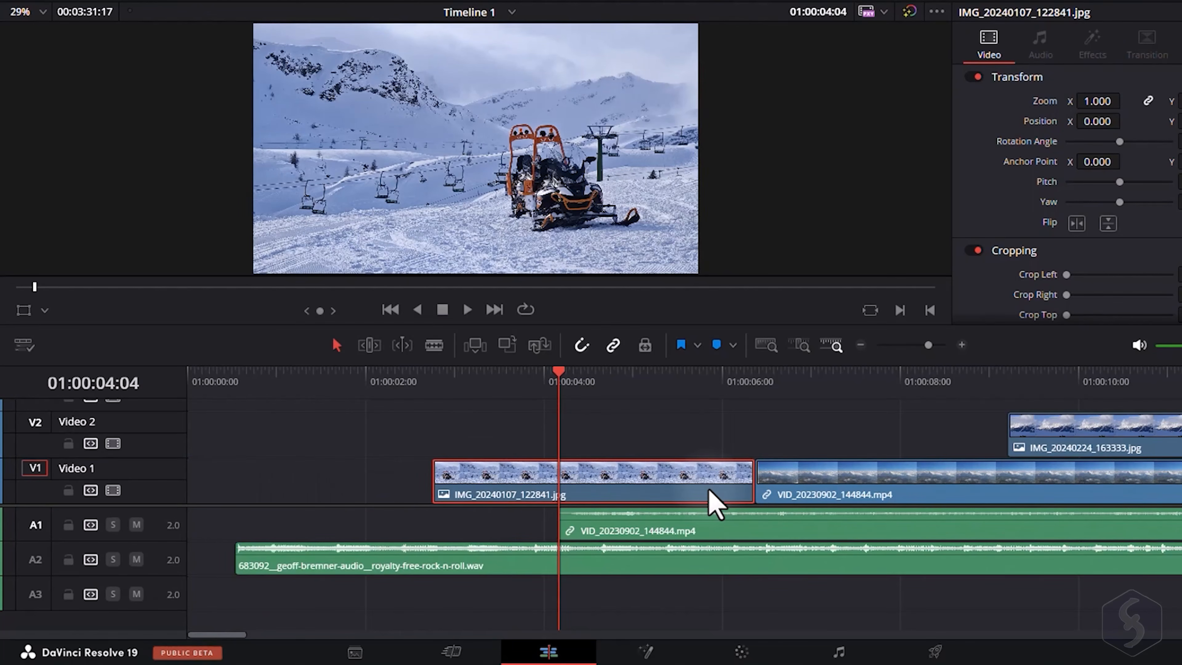
{"action": "key", "text": "ctrl+z"}
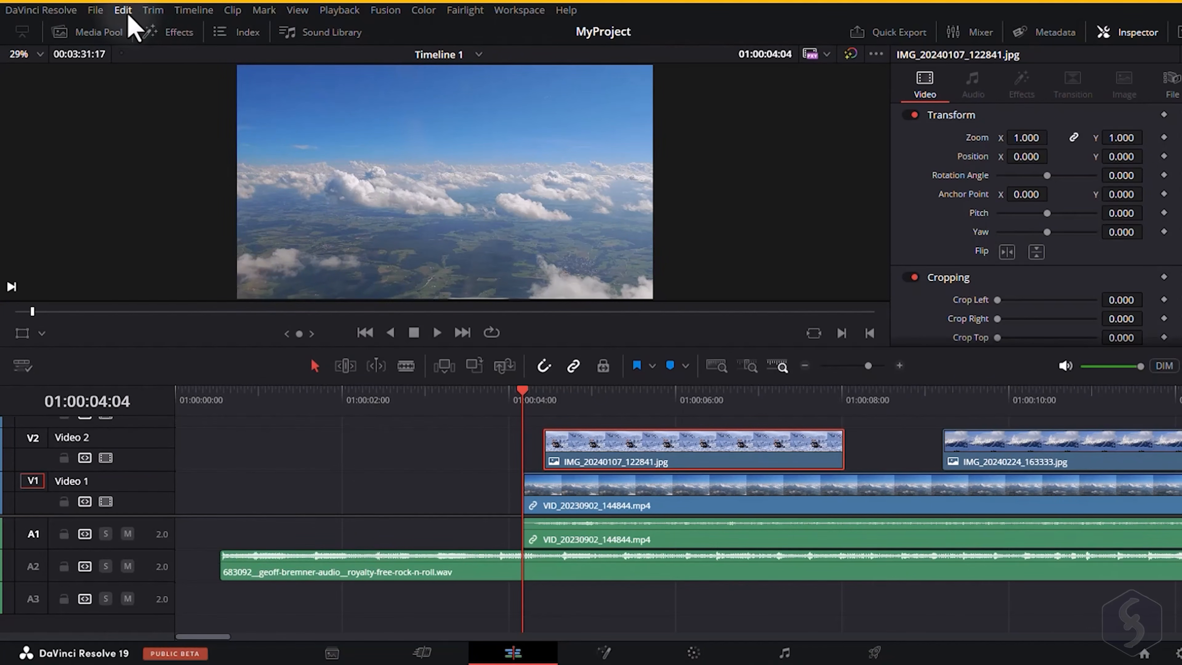
Revert the timeline through the edit history to the state 'Move IMG_20240107_122841.jpg by -23 frames'.
{"action": "left_click", "coordinate": [123, 10]}
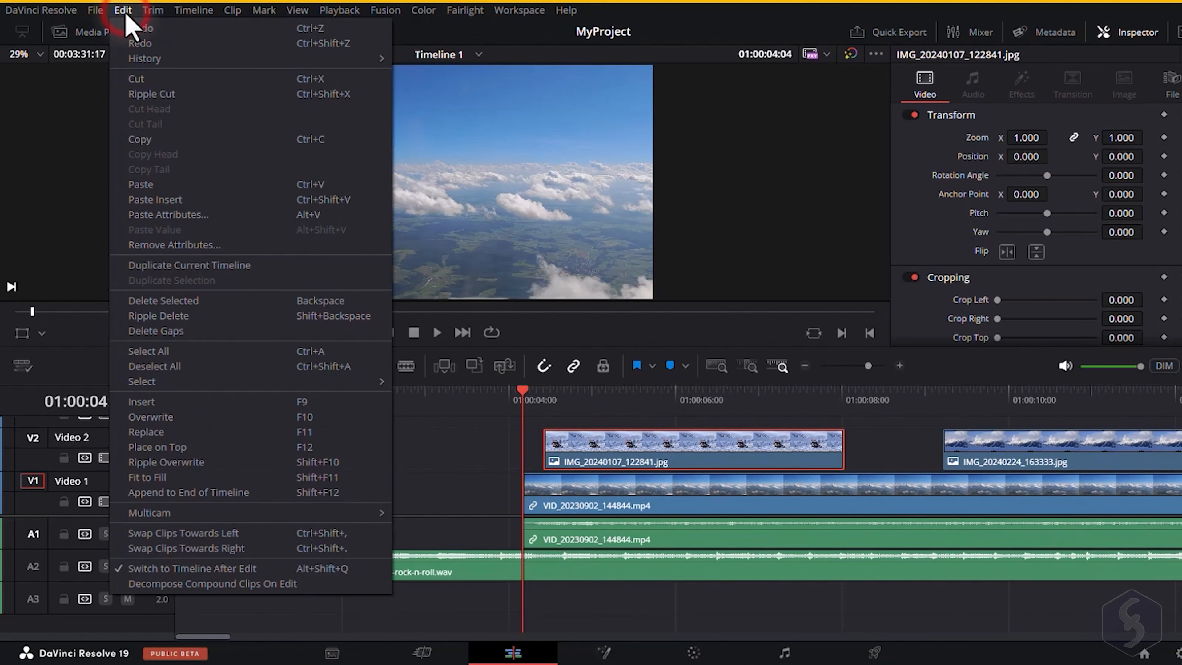
{"action": "left_click", "coordinate": [151, 58]}
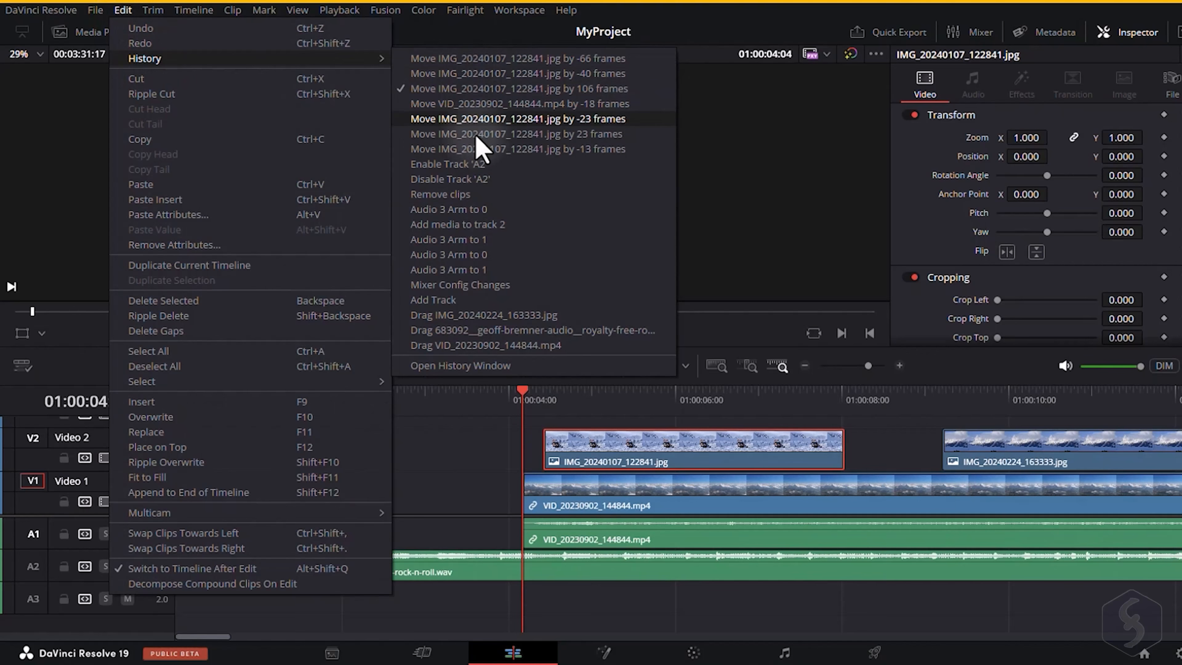
{"action": "left_click", "coordinate": [527, 179]}
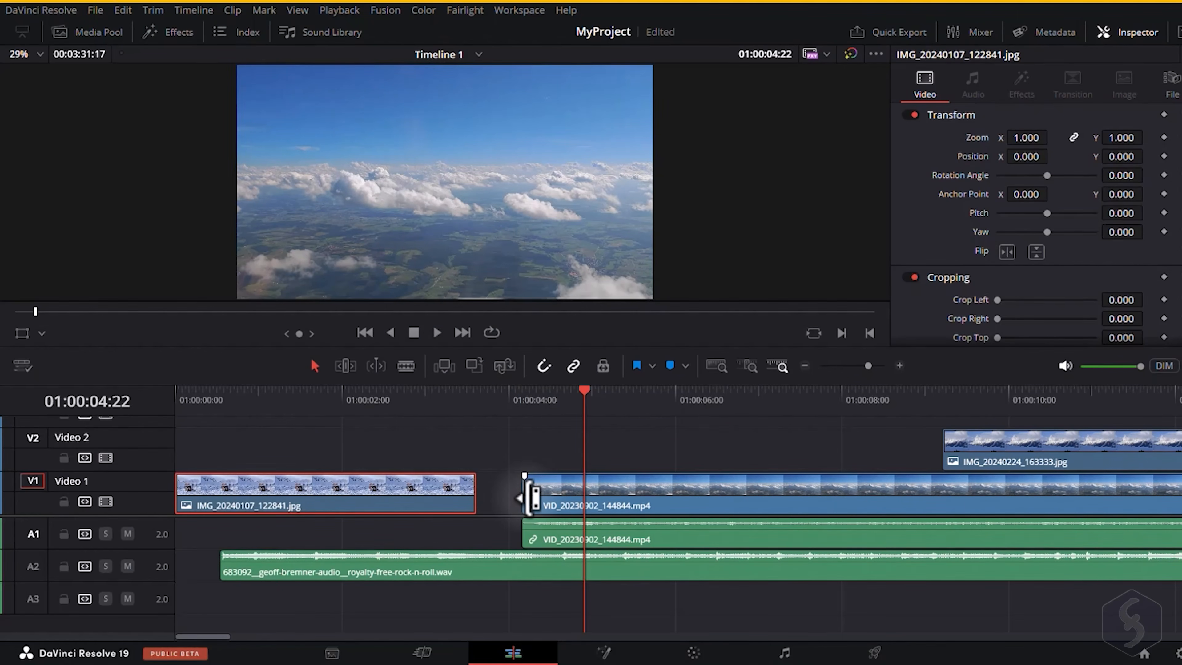
Move the VID_20230902_144844.mp4 clip to about 8 seconds and scrub the playhead over it.
{"action": "left_click_drag", "start_coordinate": [530, 497], "coordinate": [851, 487]}
{"action": "left_click_drag", "start_coordinate": [833, 393], "coordinate": [942, 401]}
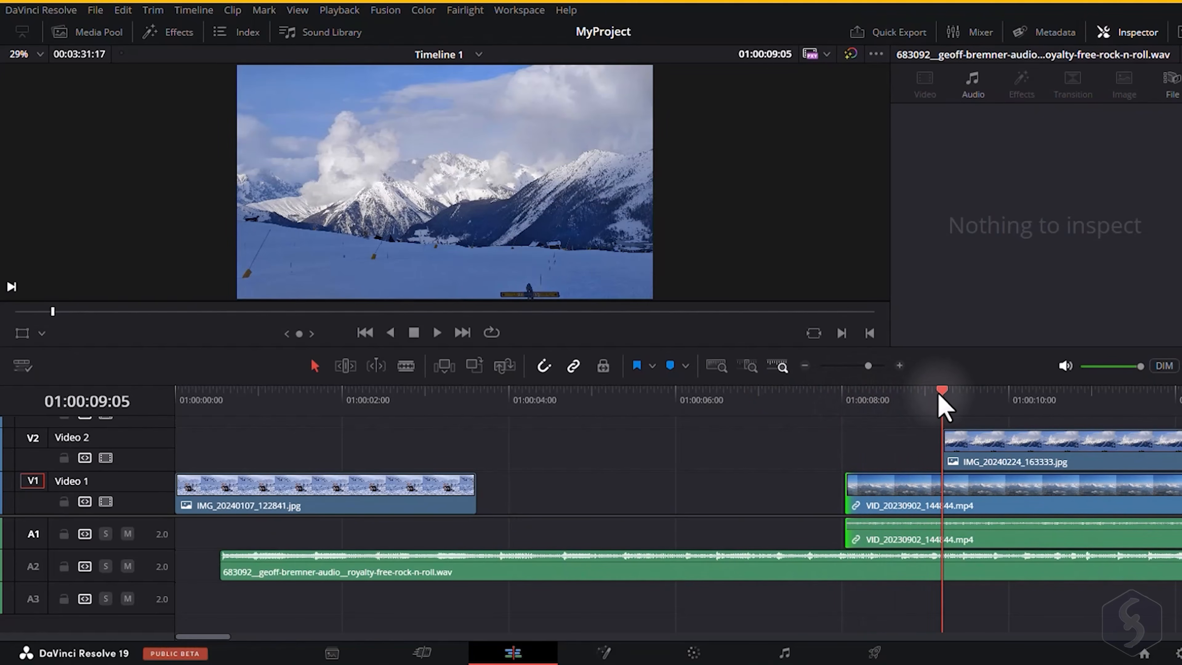
{"action": "left_click", "coordinate": [754, 442]}
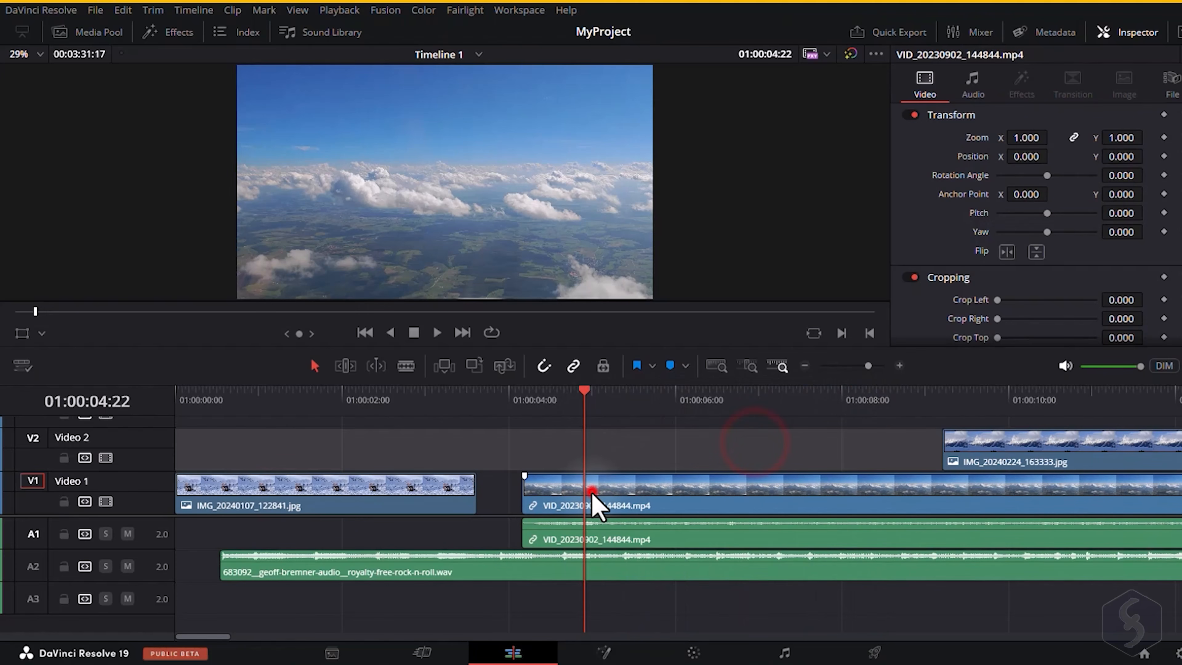
Change the VID_20230902_144844.mp4 clip's speed to 500%, then set it back to its original speed.
{"action": "left_click", "coordinate": [592, 494]}
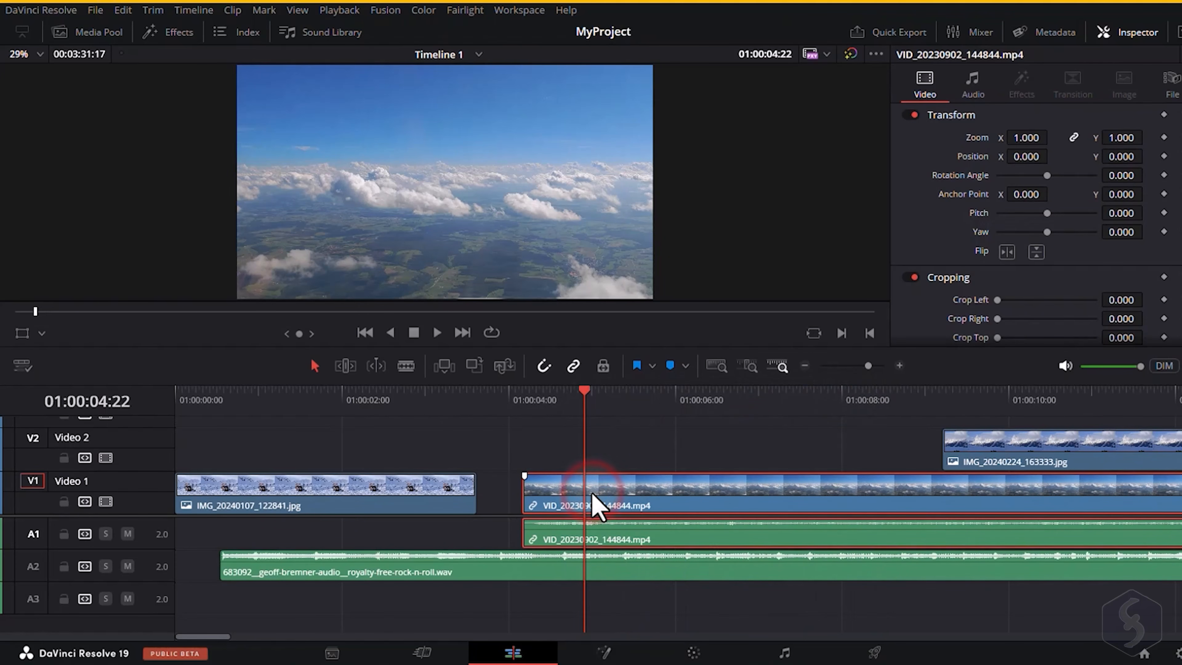
{"action": "right_click", "coordinate": [621, 508]}
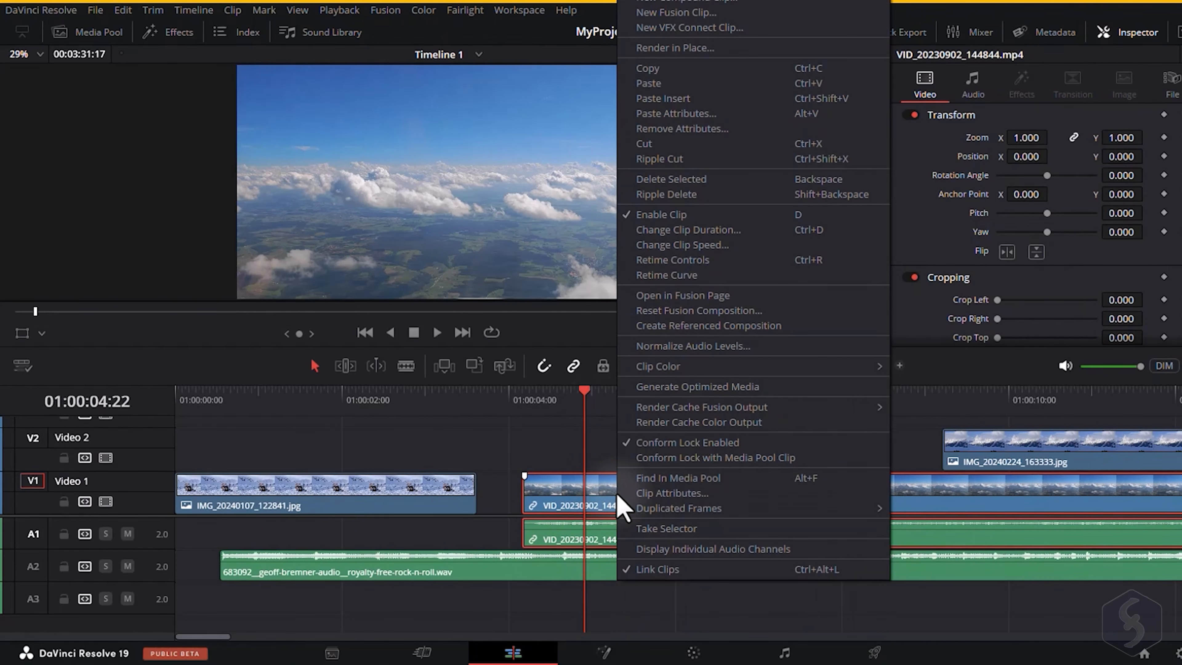
{"action": "left_click", "coordinate": [709, 245]}
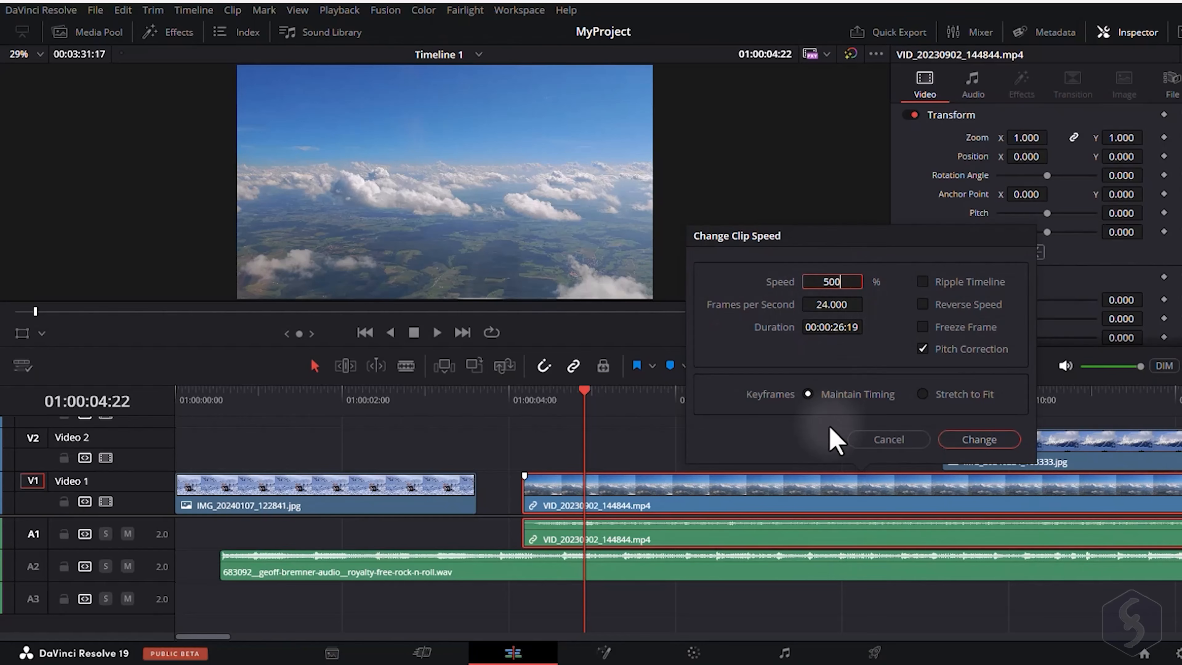
{"action": "left_click", "coordinate": [981, 439]}
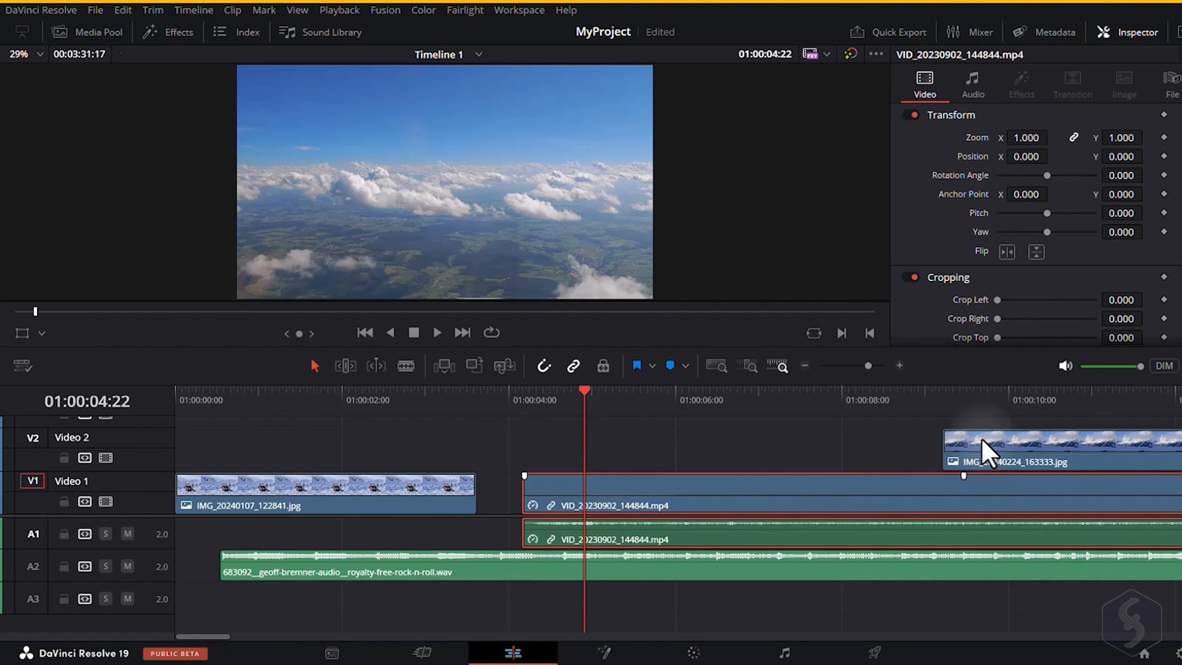
{"action": "mouse_move", "coordinate": [530, 393]}
{"action": "left_mouse_down"}
{"action": "mouse_move", "coordinate": [725, 401]}
{"action": "mouse_move", "coordinate": [524, 399]}
{"action": "left_mouse_up"}
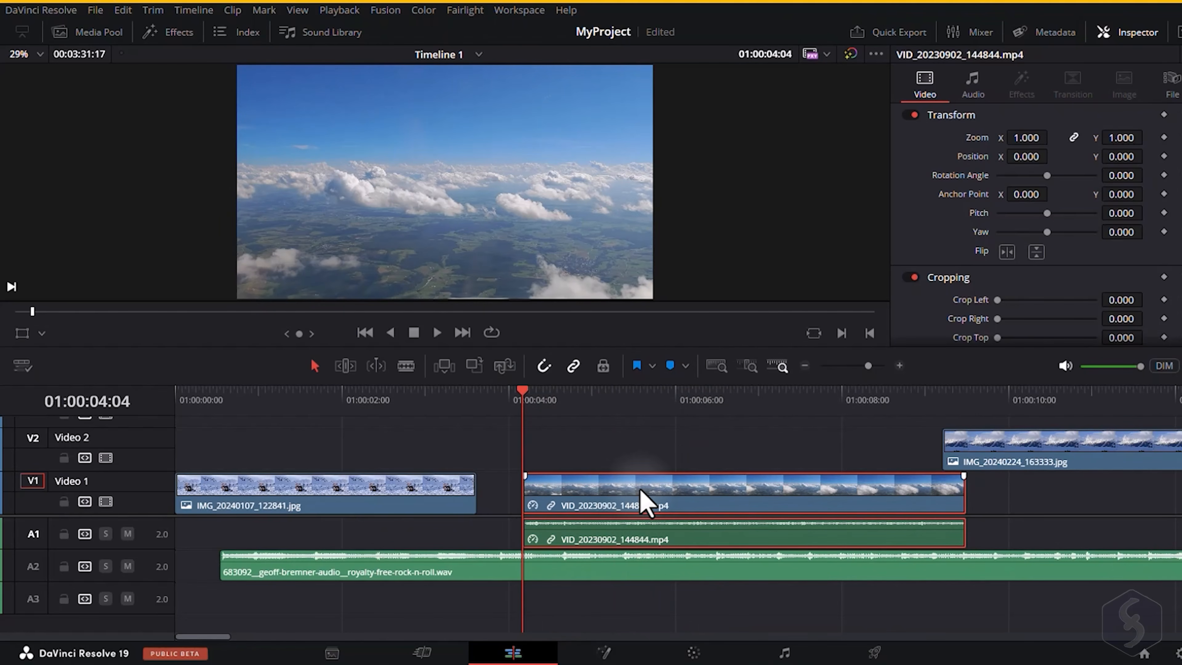
{"action": "right_click", "coordinate": [649, 494]}
{"action": "left_click", "coordinate": [732, 245]}
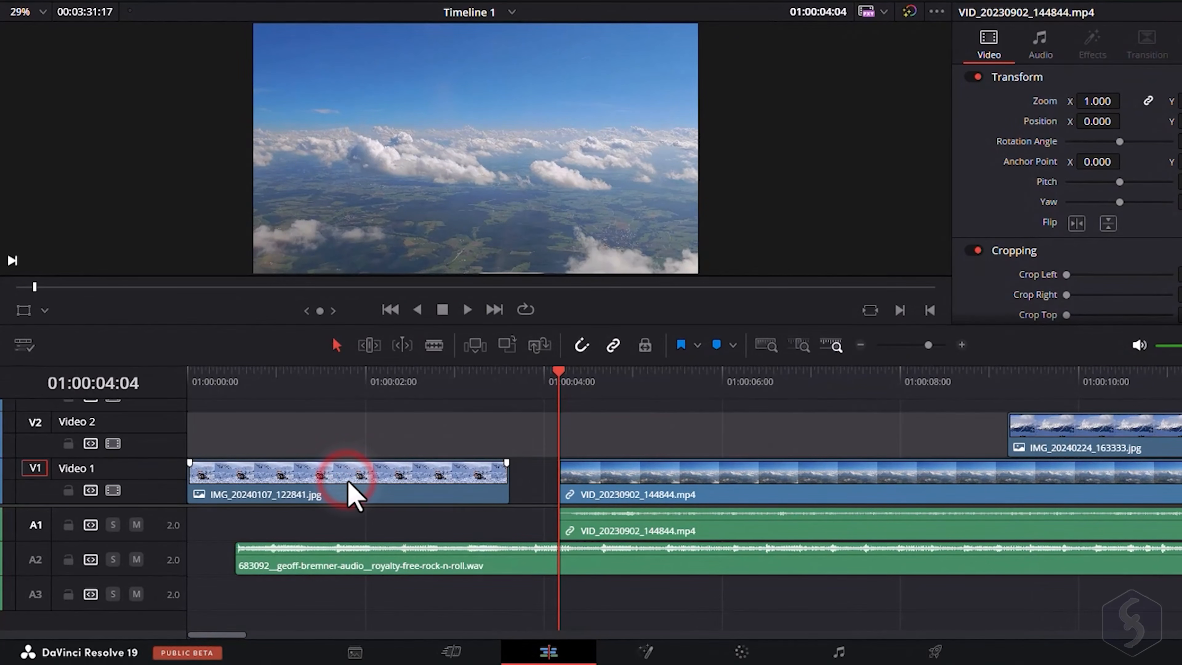
Copy the first image clip onto Video 2, then delete the copy.
{"action": "left_click", "coordinate": [349, 484]}
{"action": "left_click_drag", "start_coordinate": [379, 484], "coordinate": [471, 439]}
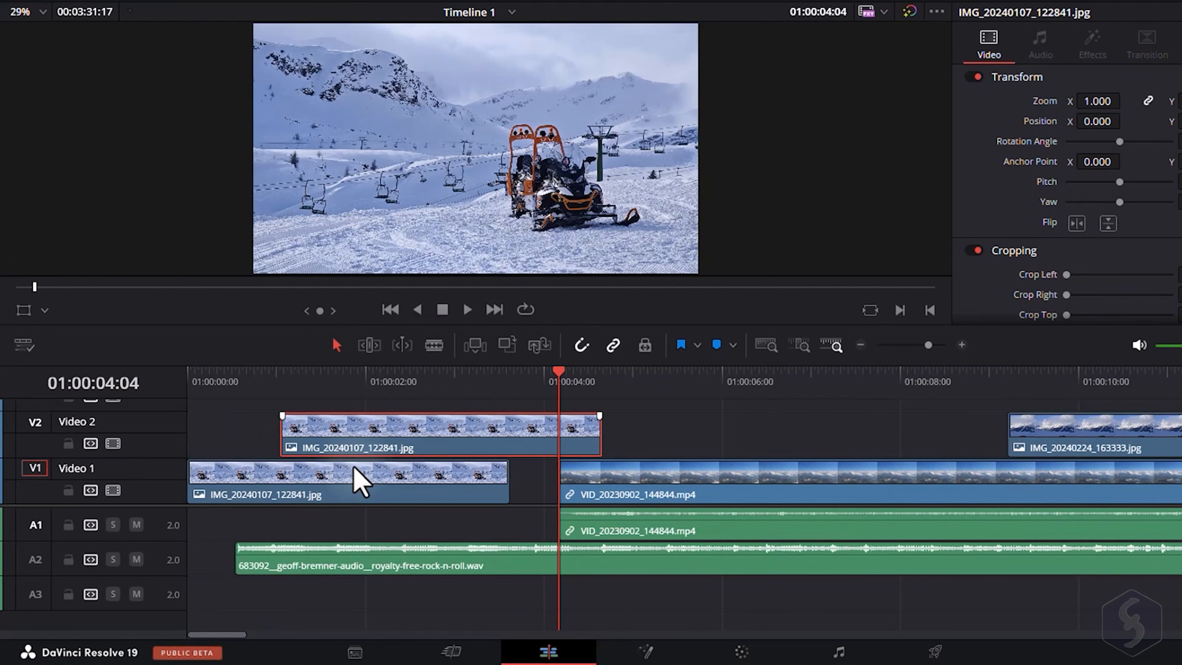
{"action": "left_click", "coordinate": [644, 441]}
{"action": "left_click", "coordinate": [487, 440]}
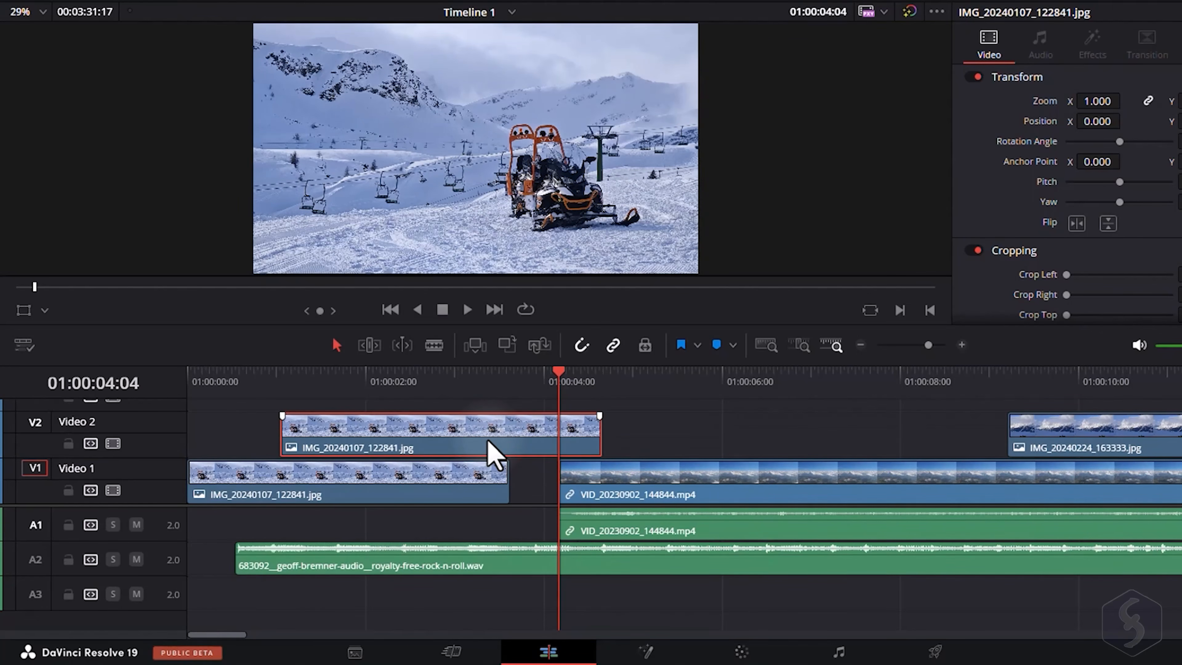
{"action": "key", "text": "Delete"}
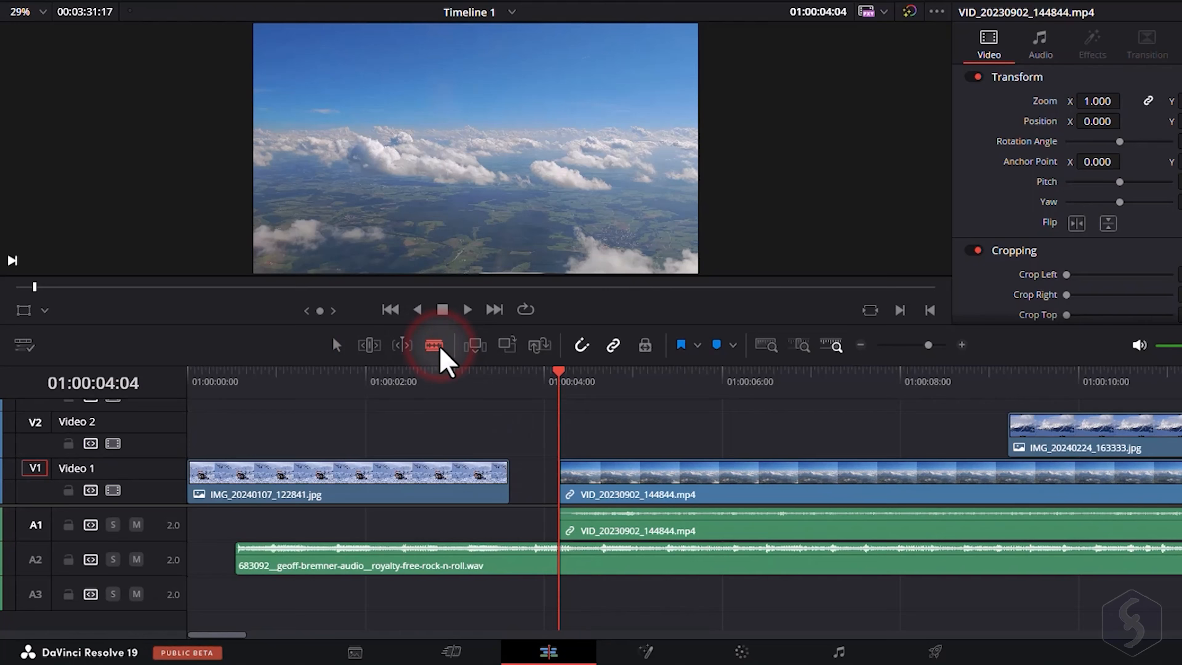
Try cutting the video clip with the Blade tool at about 5 seconds.
{"action": "left_click", "coordinate": [681, 479]}
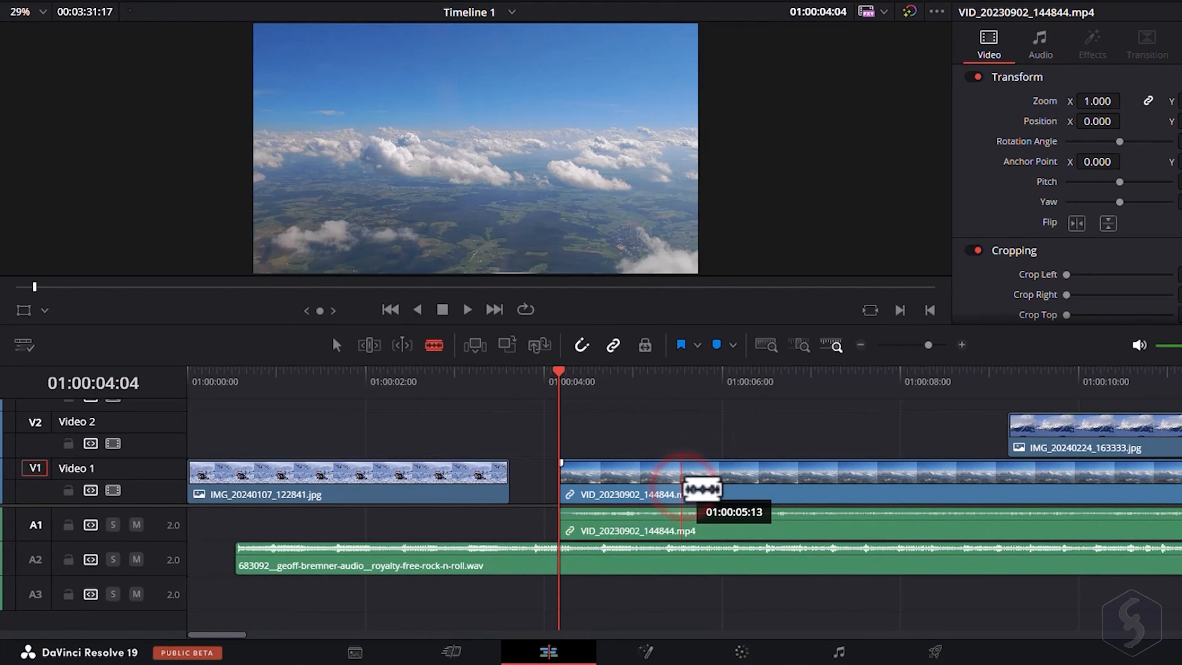
{"action": "left_click", "coordinate": [796, 484]}
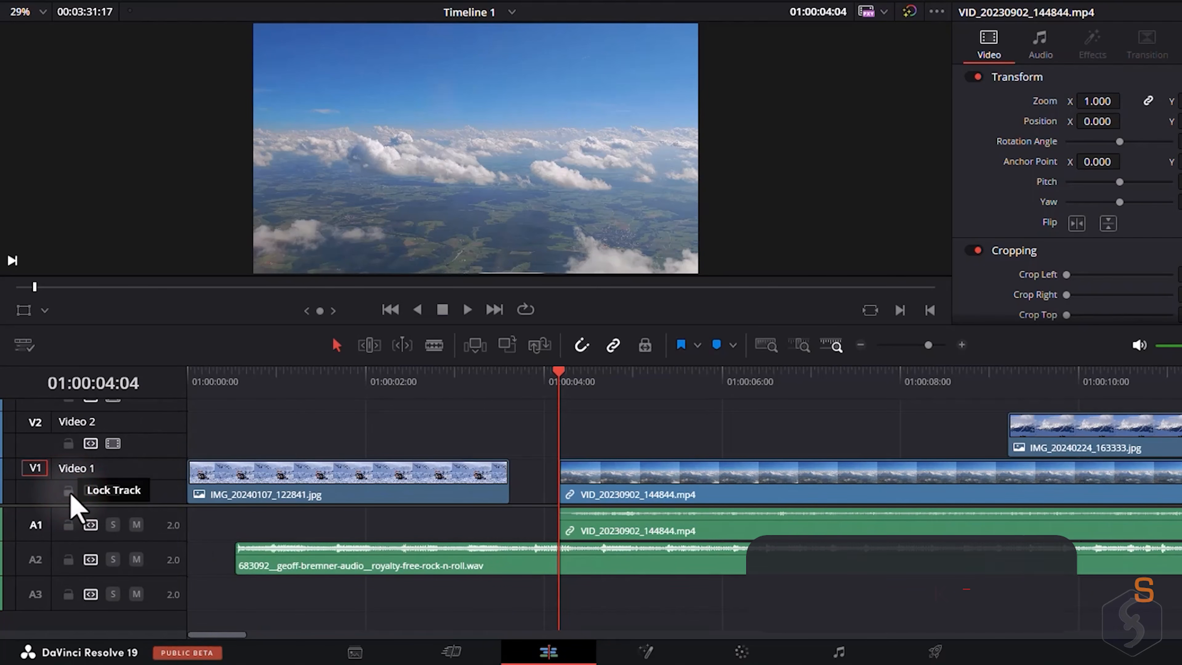
Lock the Video 1 track and try to move the first image clip on it.
{"action": "left_click", "coordinate": [68, 490]}
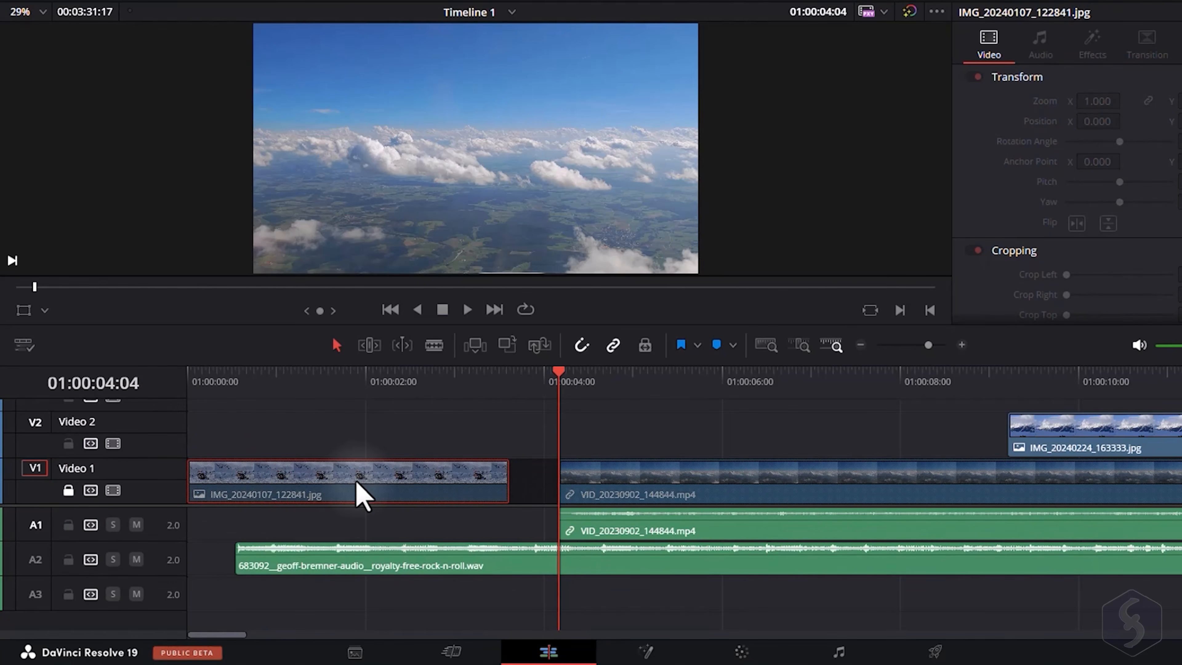
{"action": "left_click_drag", "start_coordinate": [403, 480], "coordinate": [336, 484]}
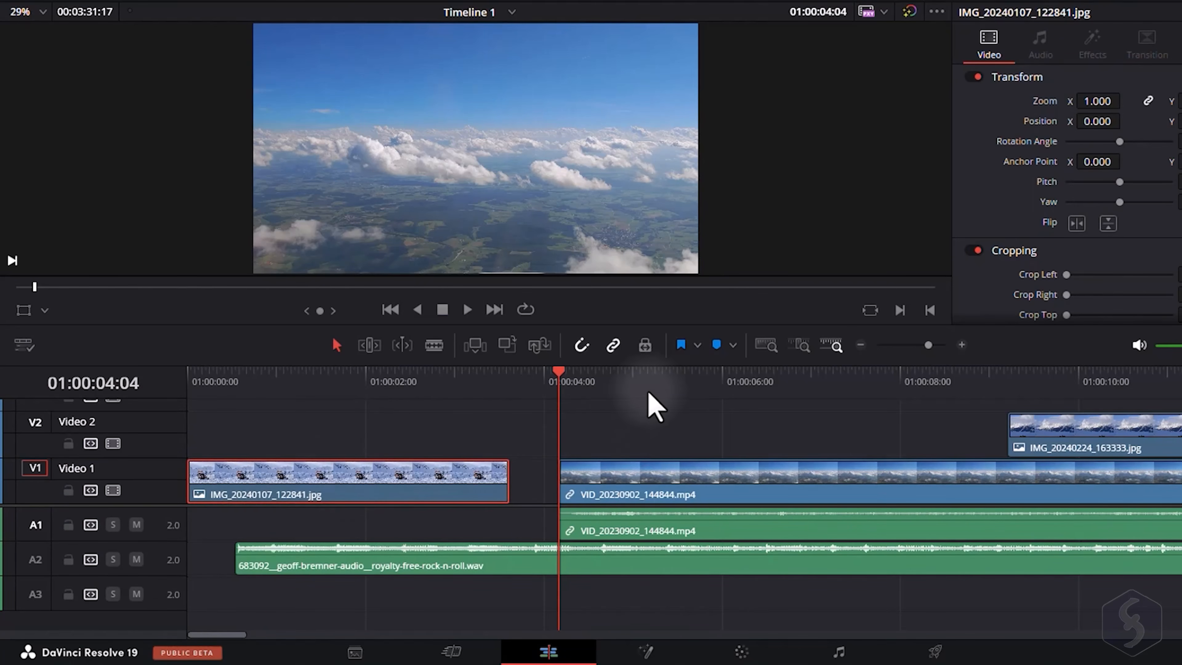
{"action": "left_click", "coordinate": [661, 375]}
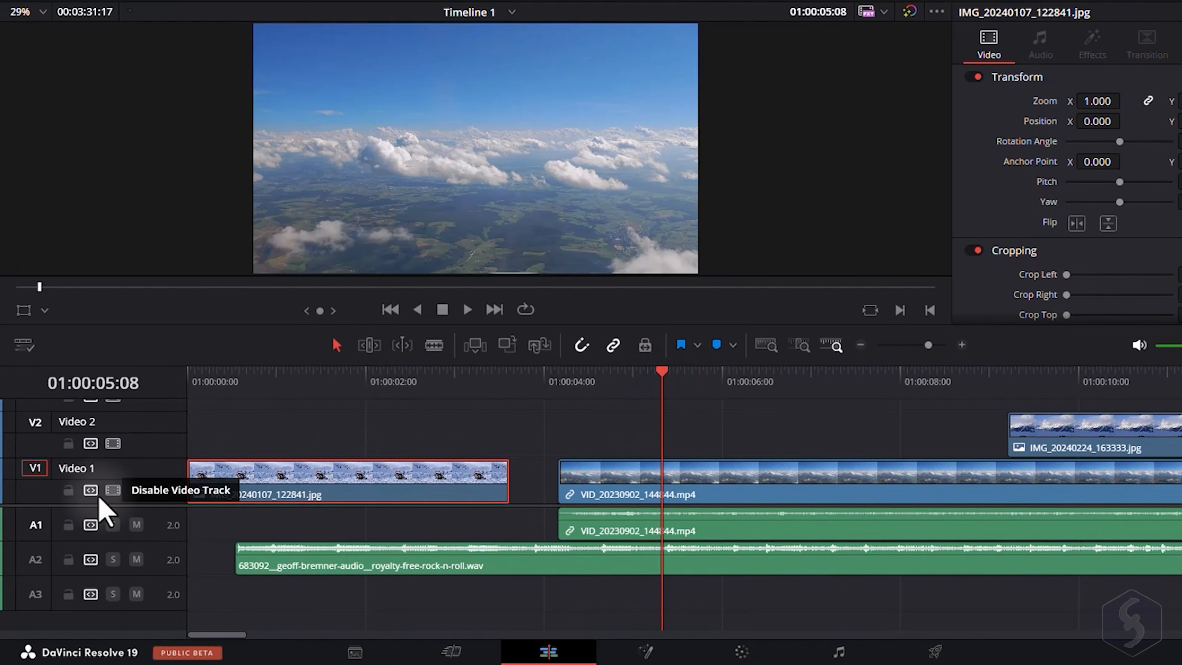
Disable the Video 1 and Video 2 tracks, solo audio track A1 and stop playback.
{"action": "left_click", "coordinate": [110, 490]}
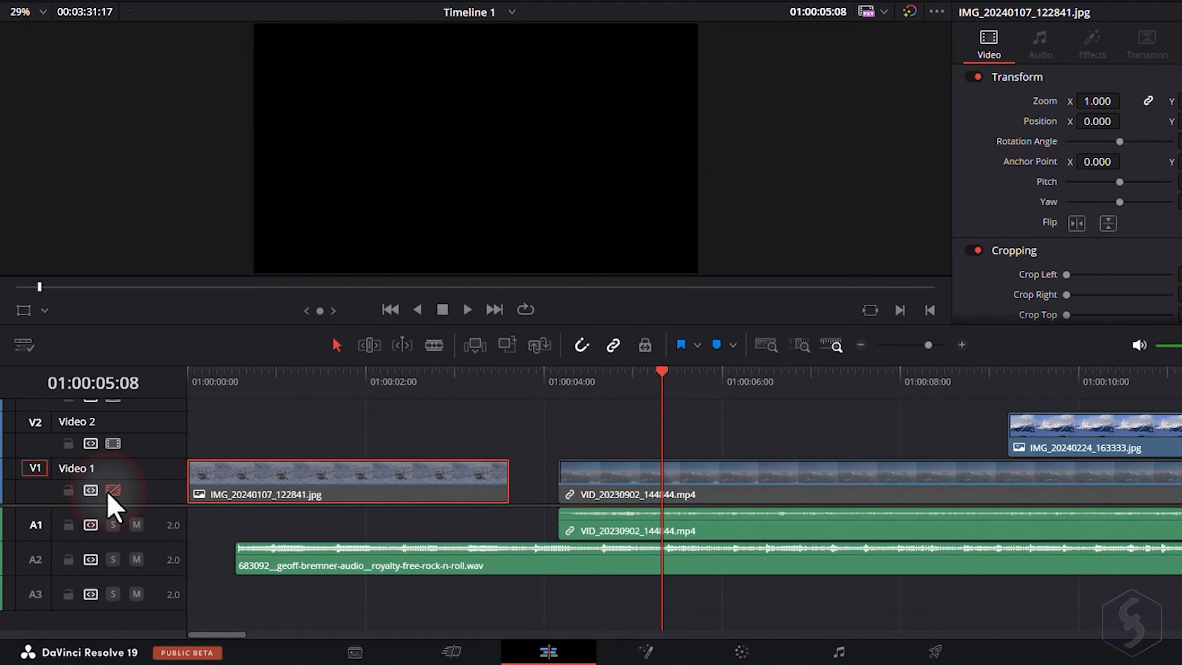
{"action": "left_click", "coordinate": [111, 492]}
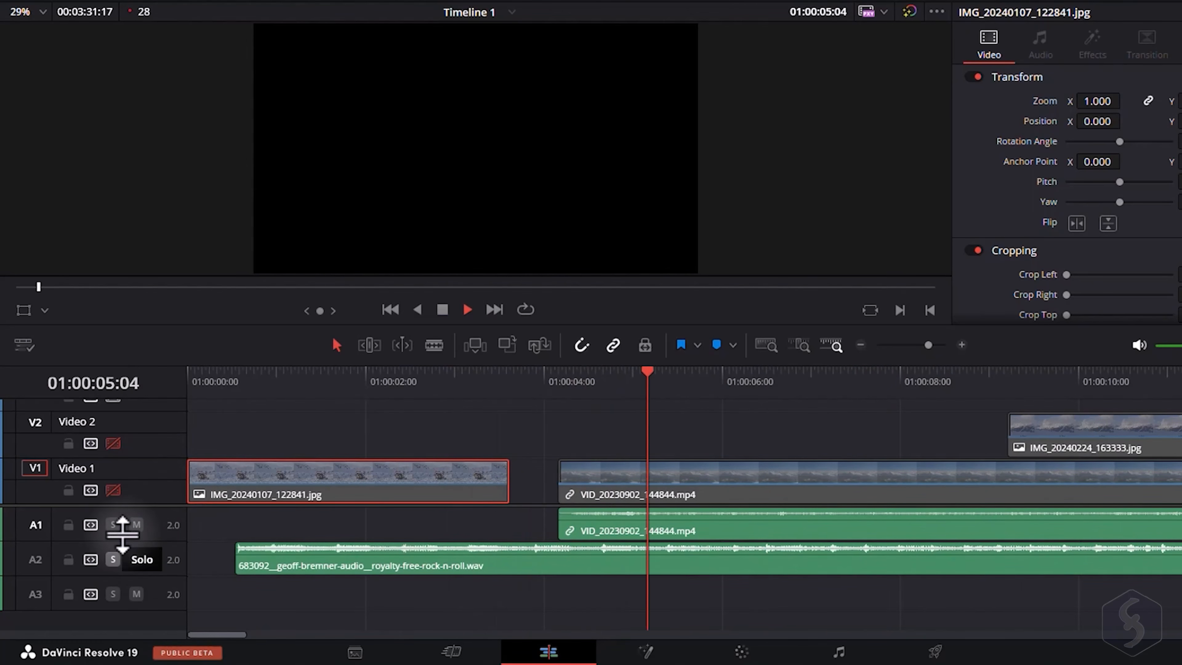
{"action": "left_click", "coordinate": [112, 524]}
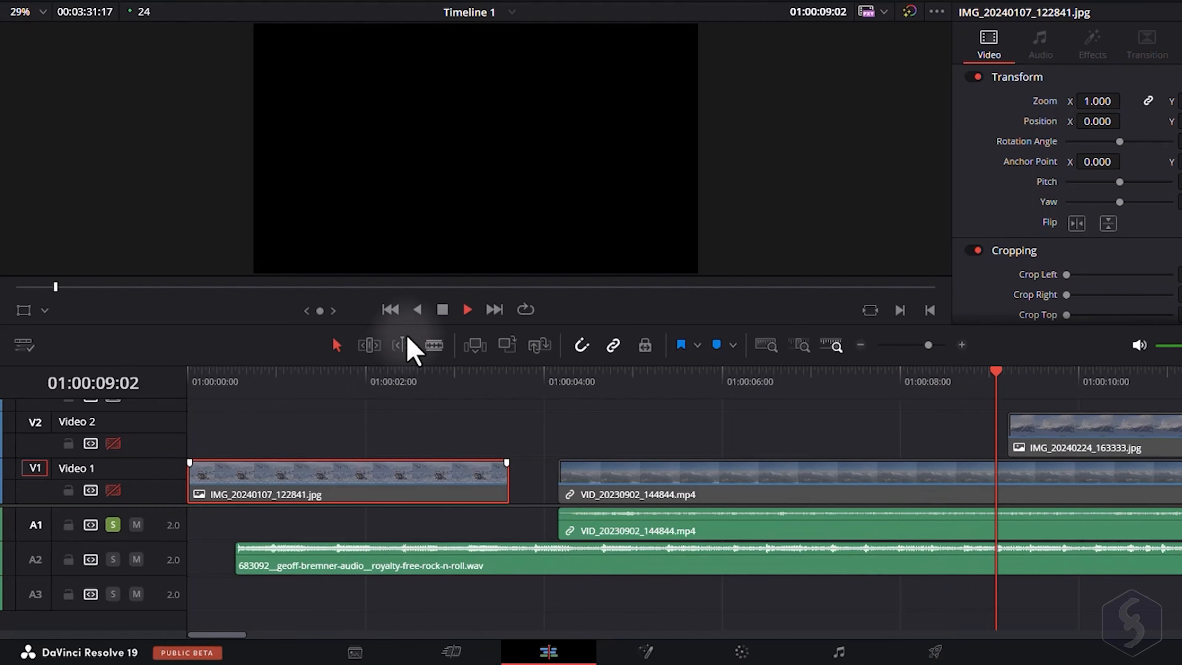
{"action": "left_click", "coordinate": [442, 309]}
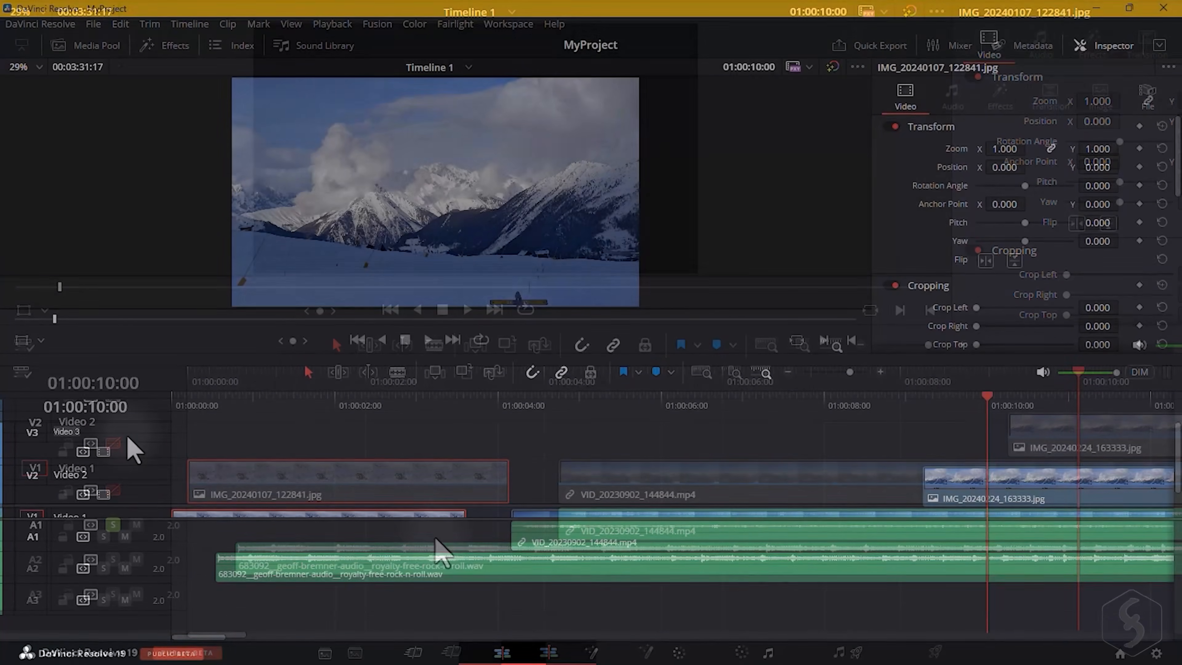
Delete the empty Video 3 track from the timeline.
{"action": "left_click", "coordinate": [150, 455]}
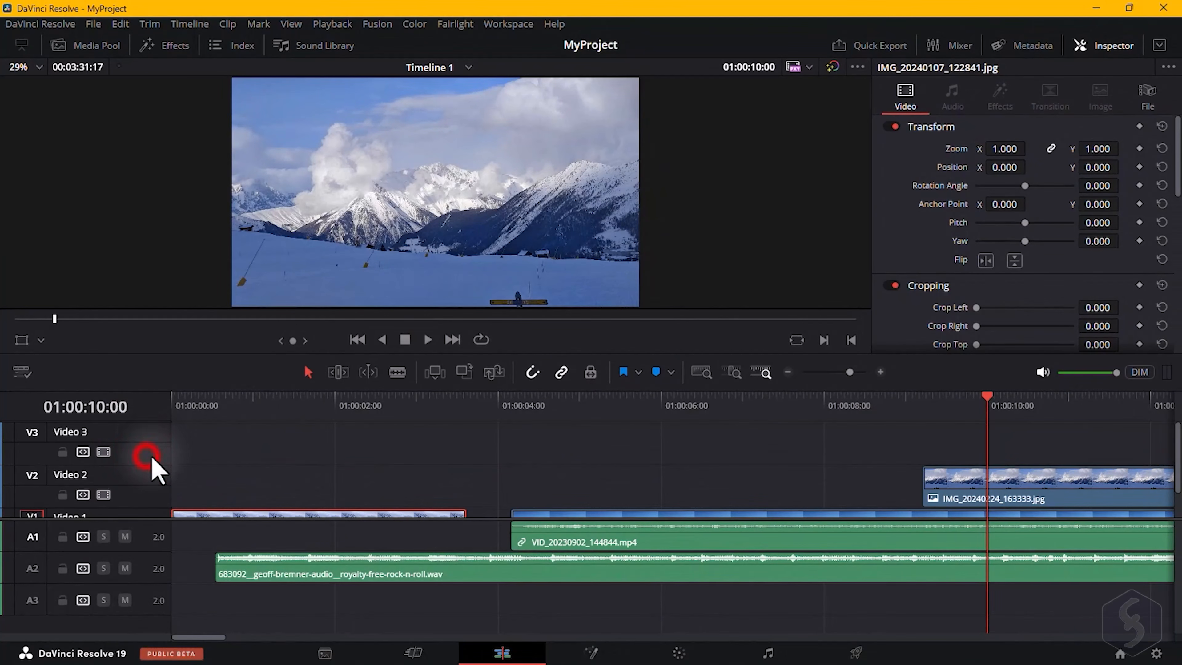
{"action": "right_click", "coordinate": [150, 434]}
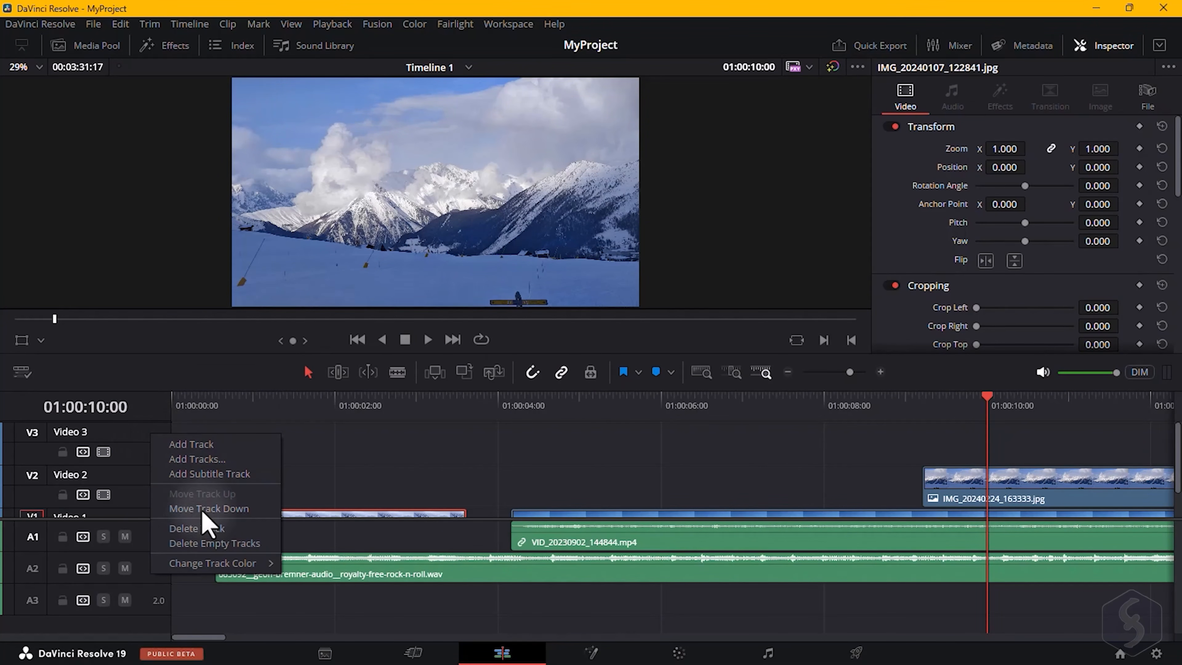
{"action": "left_click", "coordinate": [212, 529]}
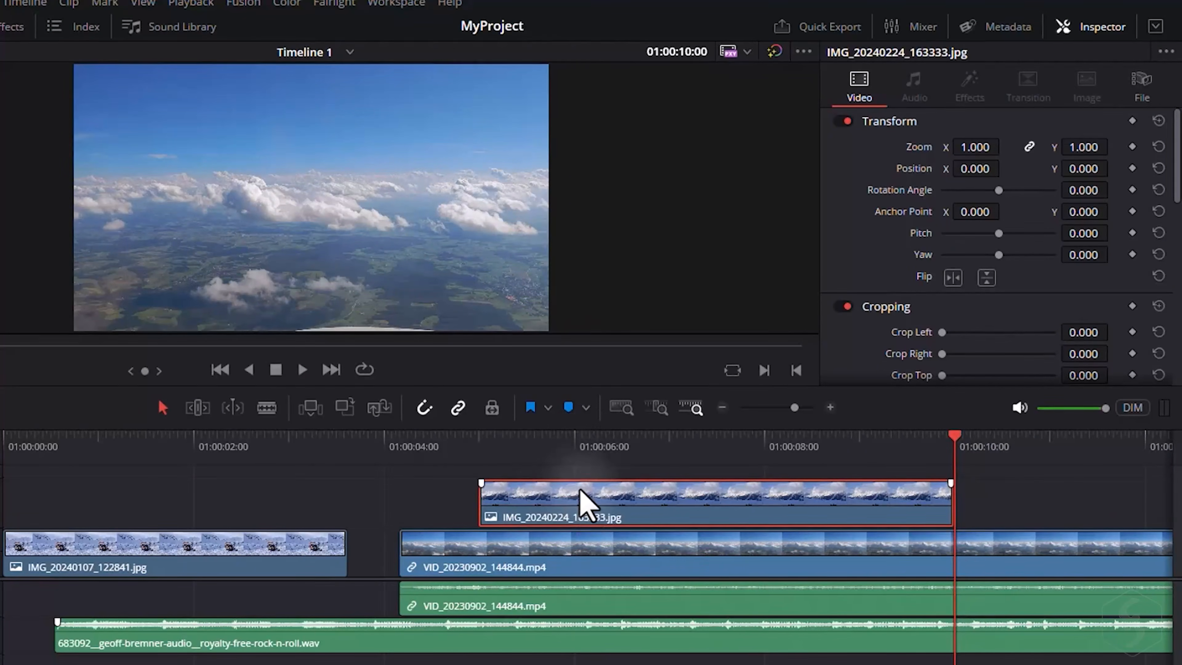
Toggle the Inspector and review the properties of the video, audio and image clips in it.
{"action": "left_click", "coordinate": [670, 399]}
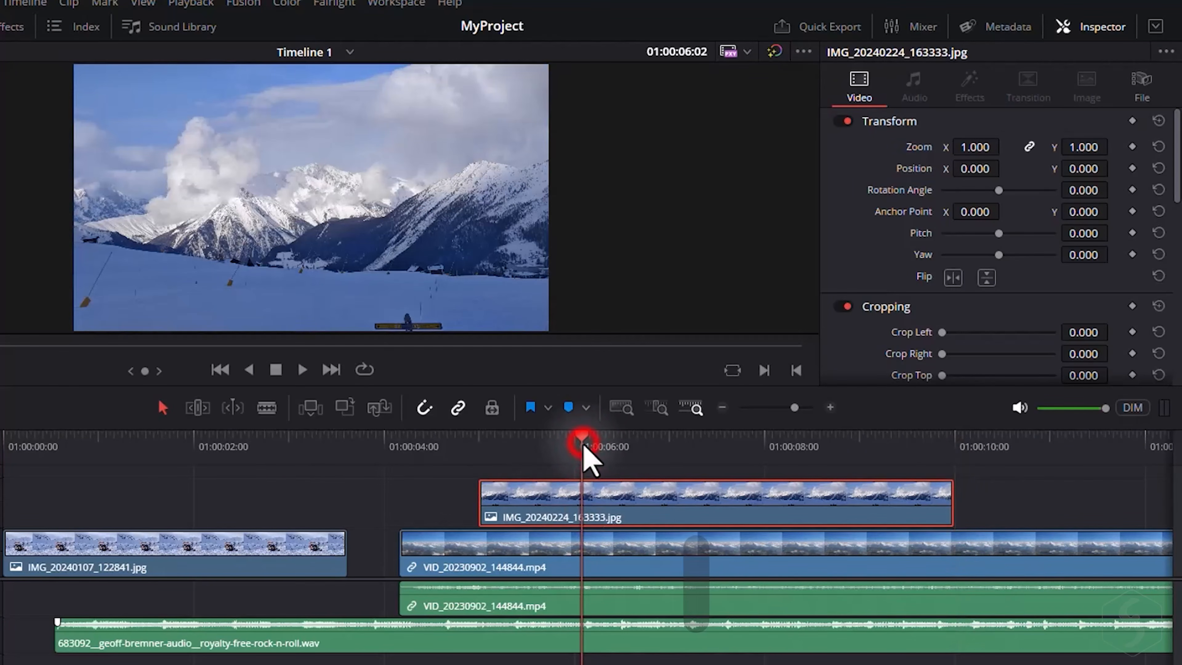
{"action": "left_click", "coordinate": [1101, 26]}
{"action": "left_click", "coordinate": [1102, 29]}
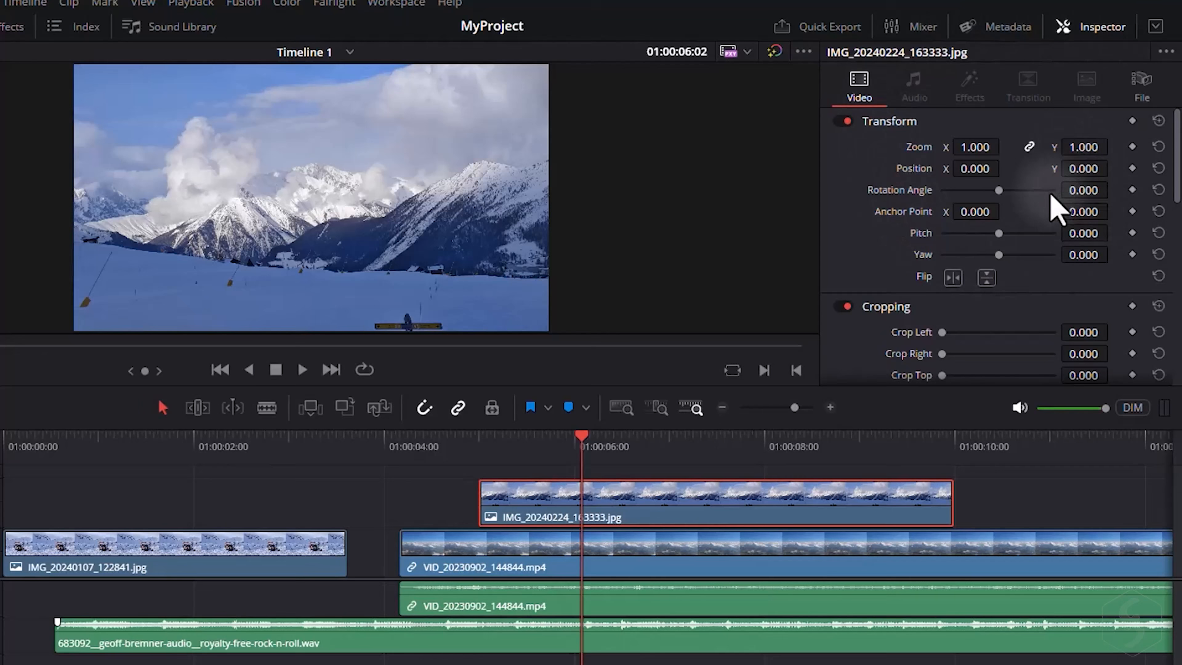
{"action": "left_click", "coordinate": [656, 577]}
{"action": "left_click", "coordinate": [914, 86]}
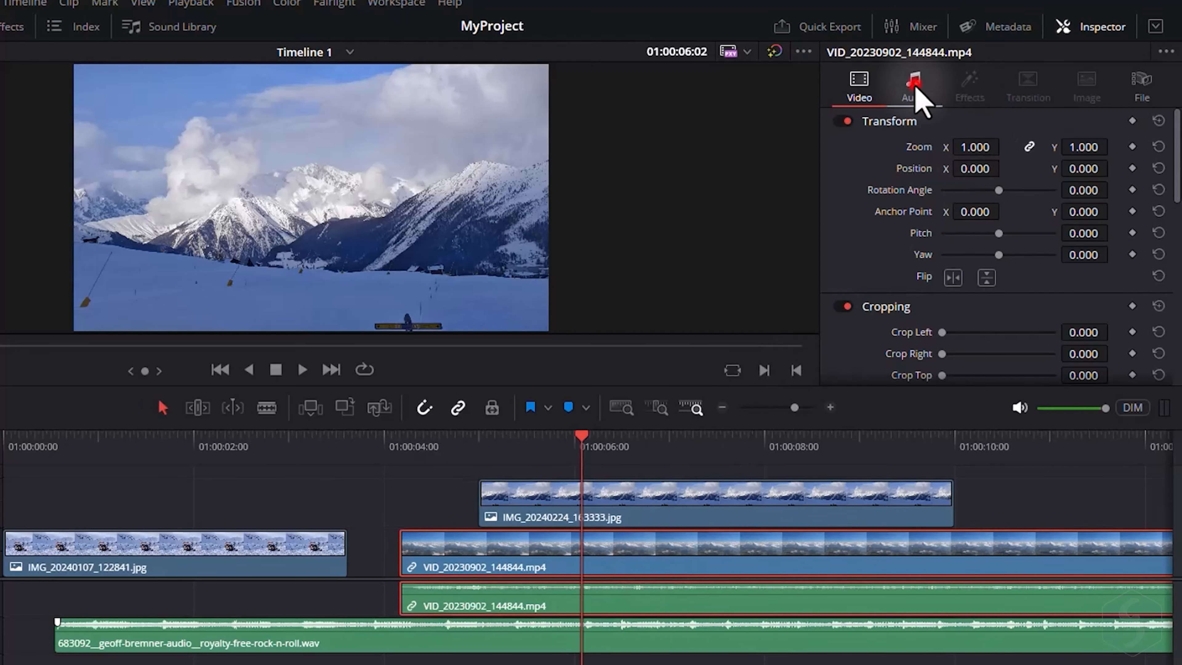
{"action": "left_click", "coordinate": [858, 87]}
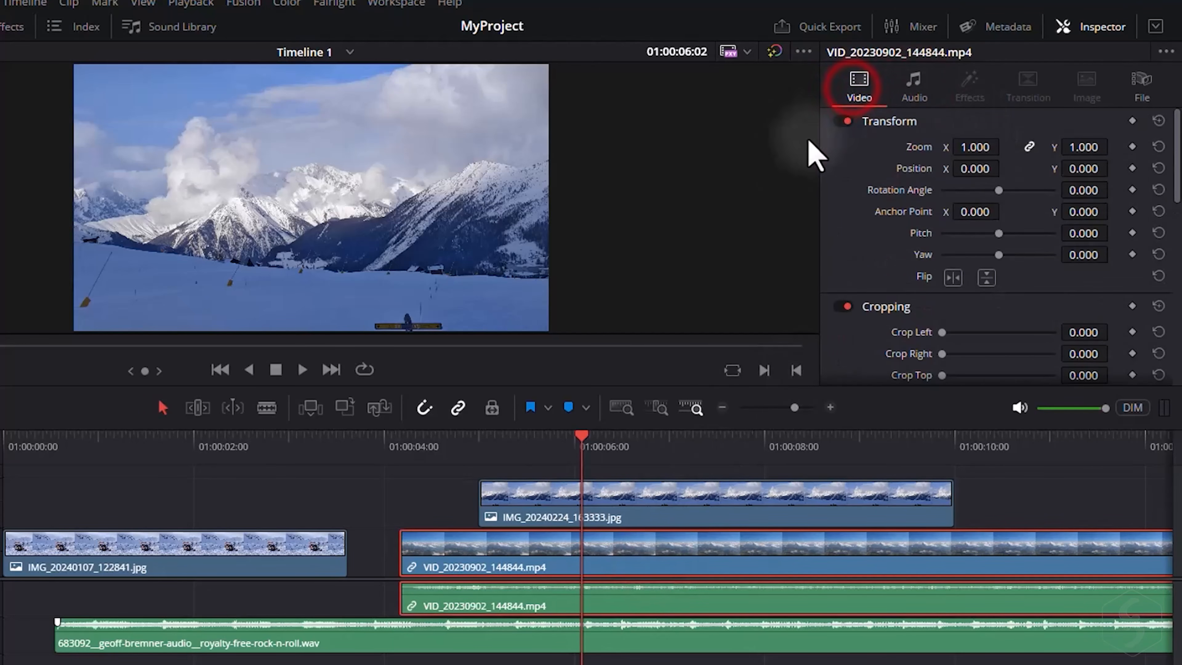
{"action": "left_click", "coordinate": [365, 646]}
{"action": "left_click", "coordinate": [763, 508]}
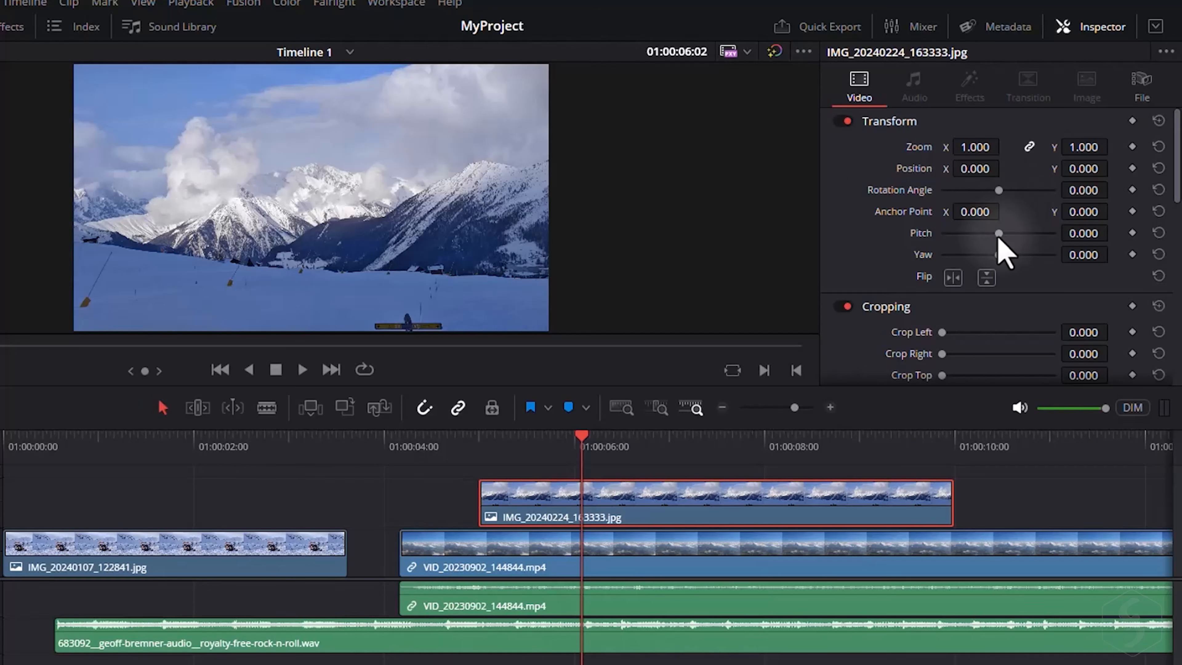
Set the IMG_20240224_163333.jpg clip's Yaw to 0.500 in the Inspector, reset it and undo the reset.
{"action": "left_click_drag", "start_coordinate": [1013, 259], "coordinate": [974, 261]}
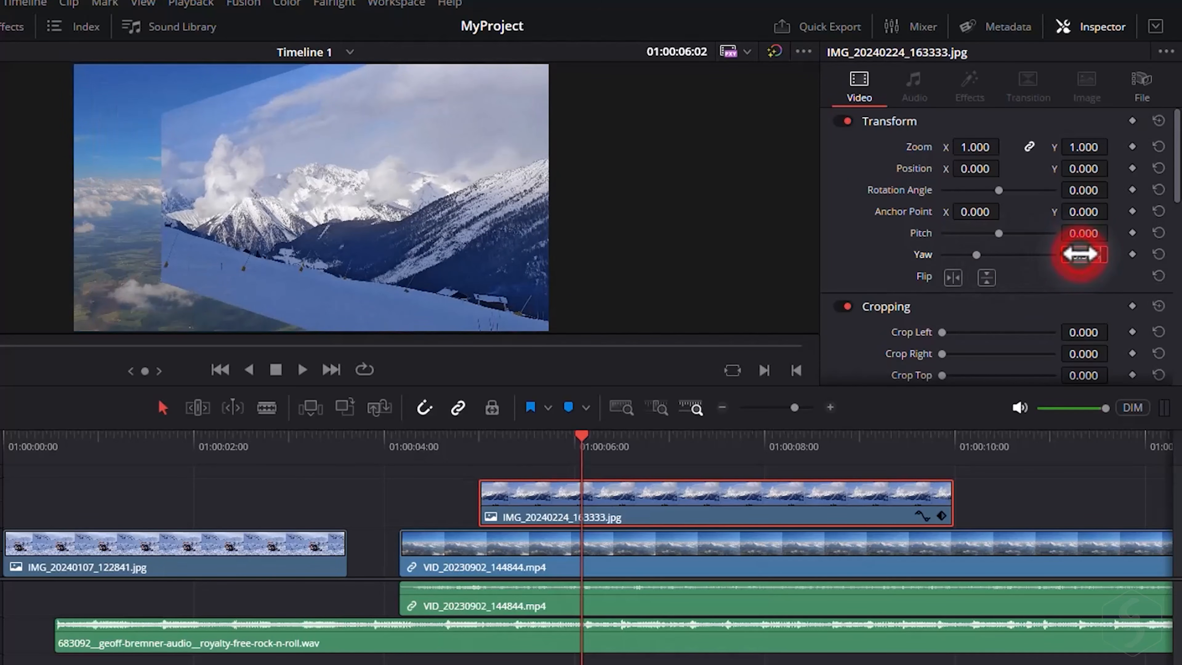
{"action": "left_click_drag", "start_coordinate": [1079, 253], "coordinate": [1079, 254]}
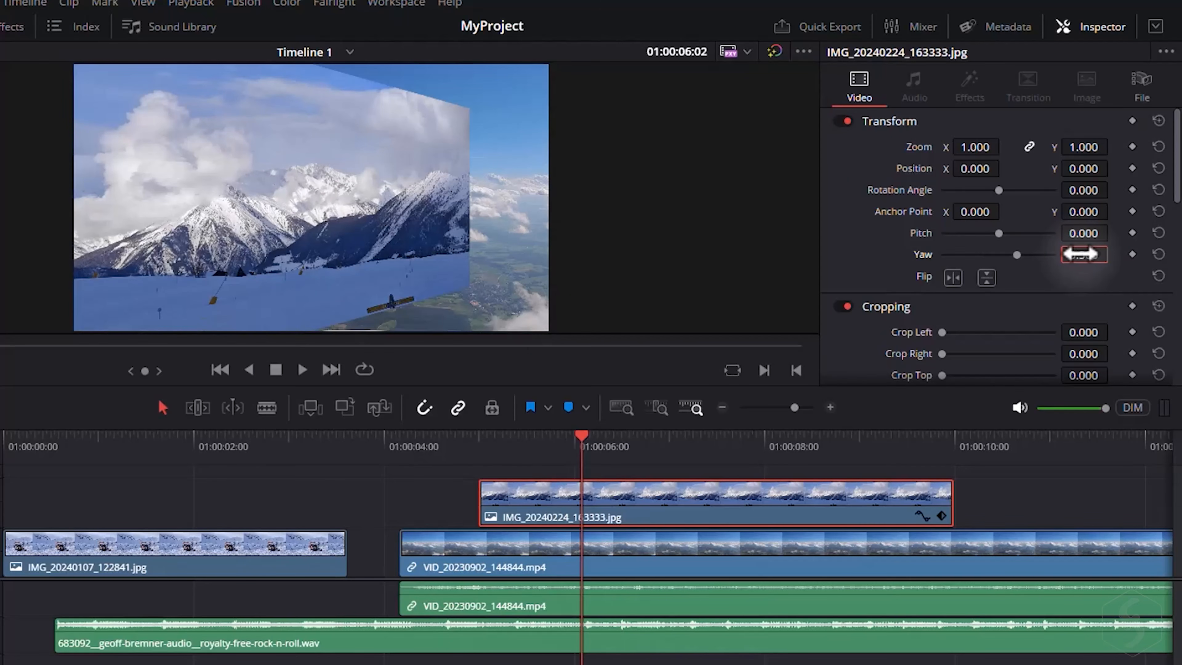
{"action": "left_click", "coordinate": [1158, 254]}
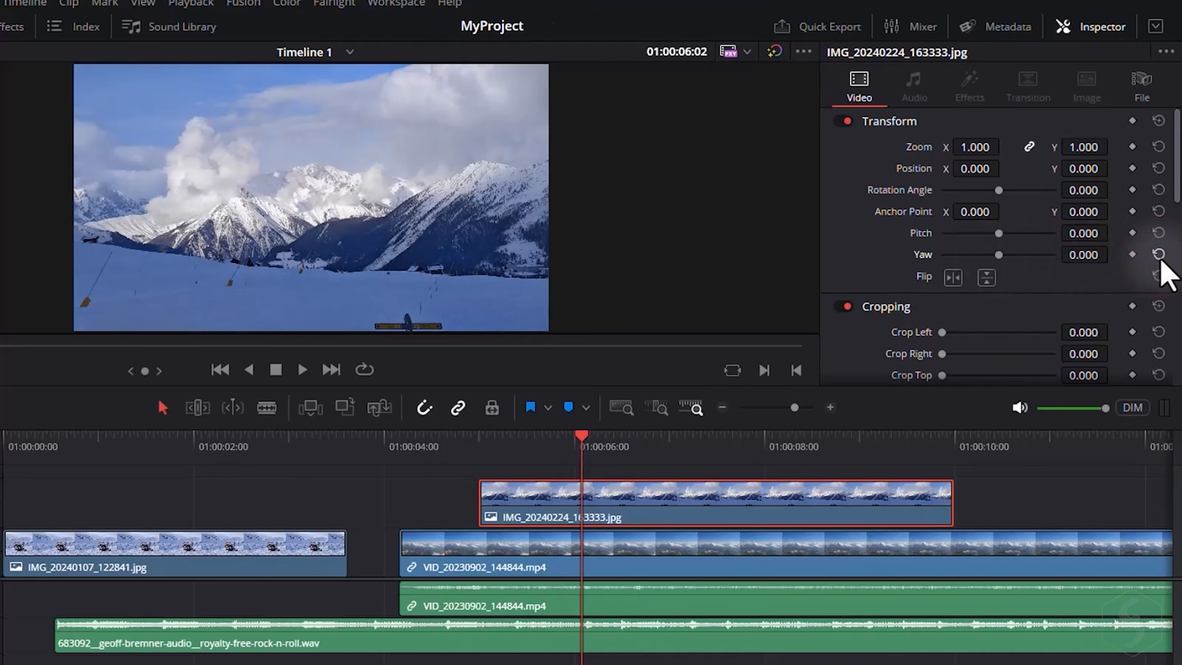
{"action": "key", "text": "ctrl+z"}
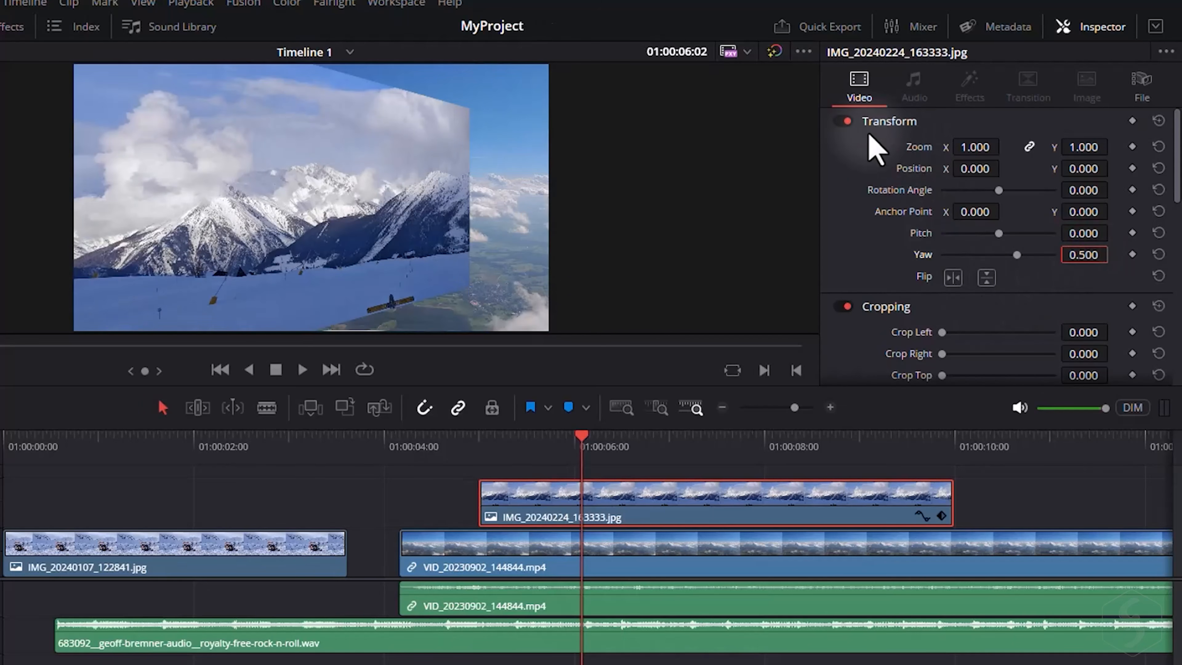
Turn the image clip's Transform settings off and back on to compare.
{"action": "left_click", "coordinate": [843, 121]}
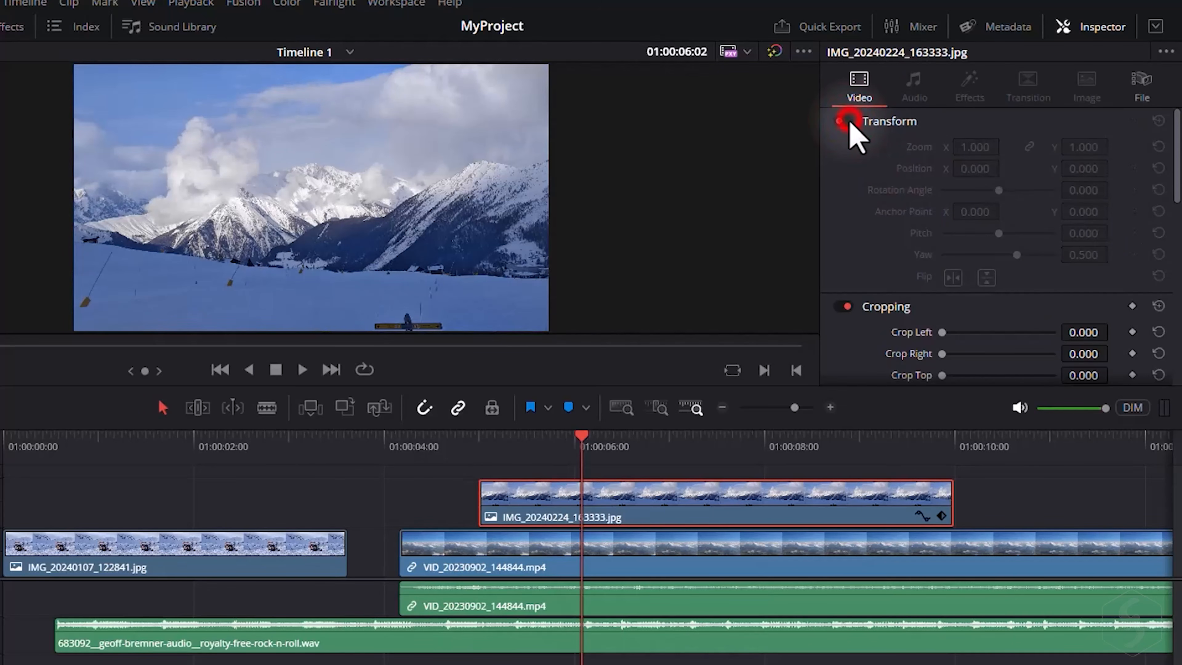
{"action": "left_click", "coordinate": [844, 122]}
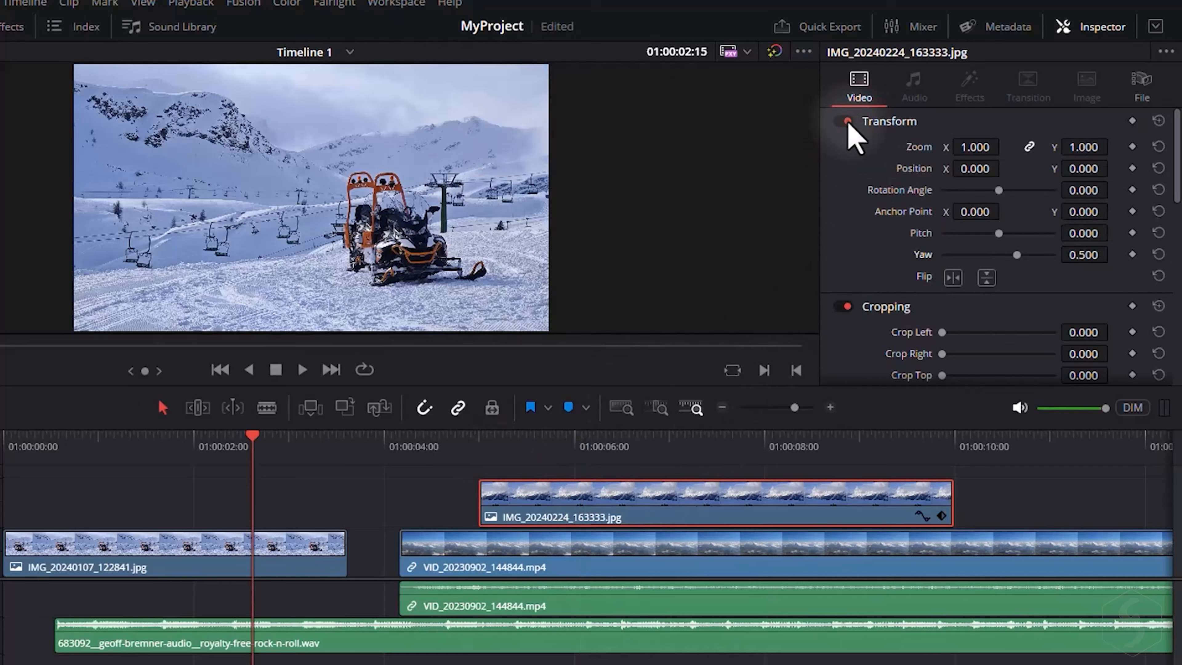
Move the playhead into the image clip and toggle its Transform settings off and on again to compare.
{"action": "left_click", "coordinate": [843, 121]}
{"action": "left_click", "coordinate": [845, 123]}
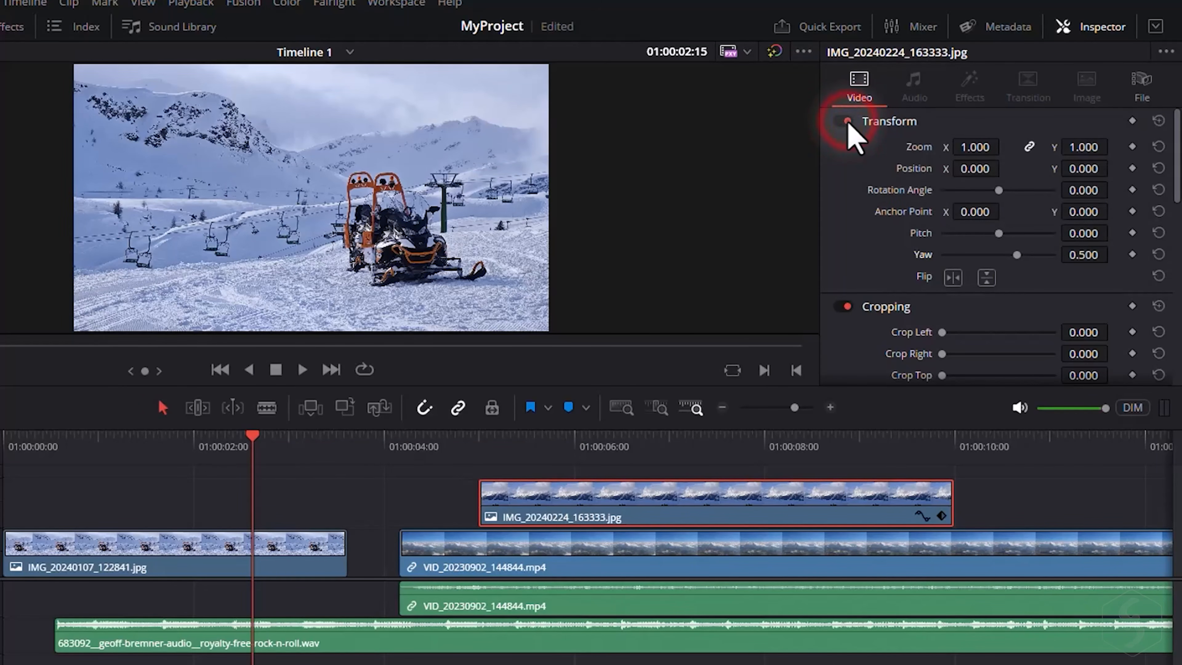
{"action": "left_click", "coordinate": [606, 448]}
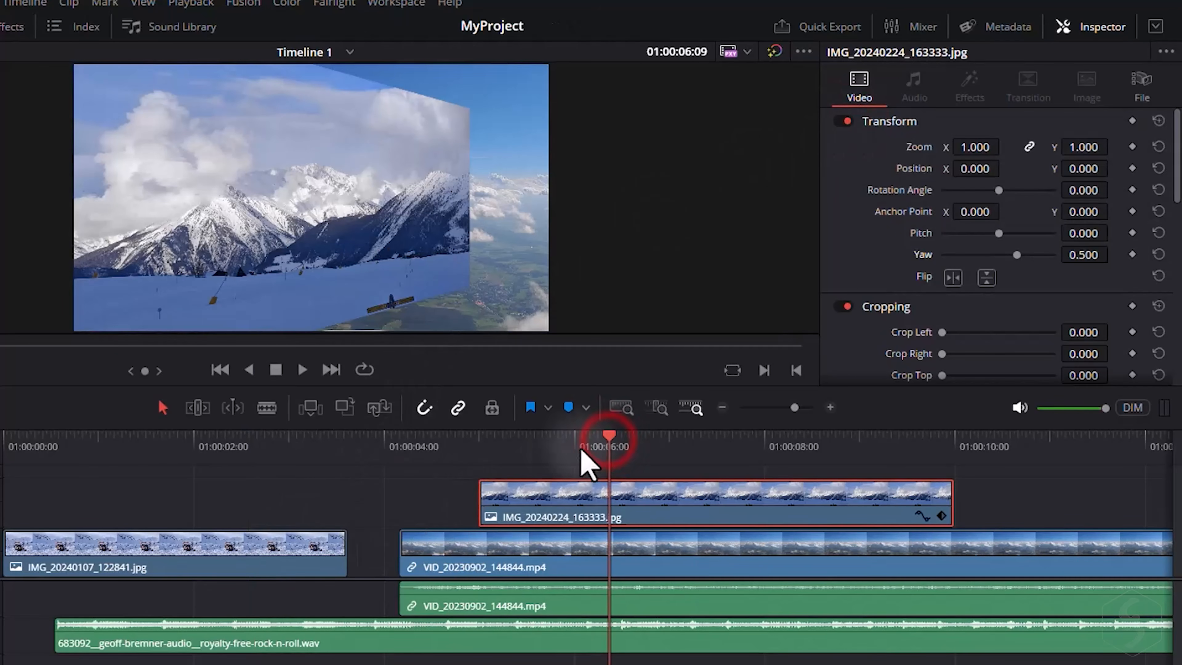
{"action": "left_click", "coordinate": [846, 122]}
{"action": "left_click", "coordinate": [845, 121]}
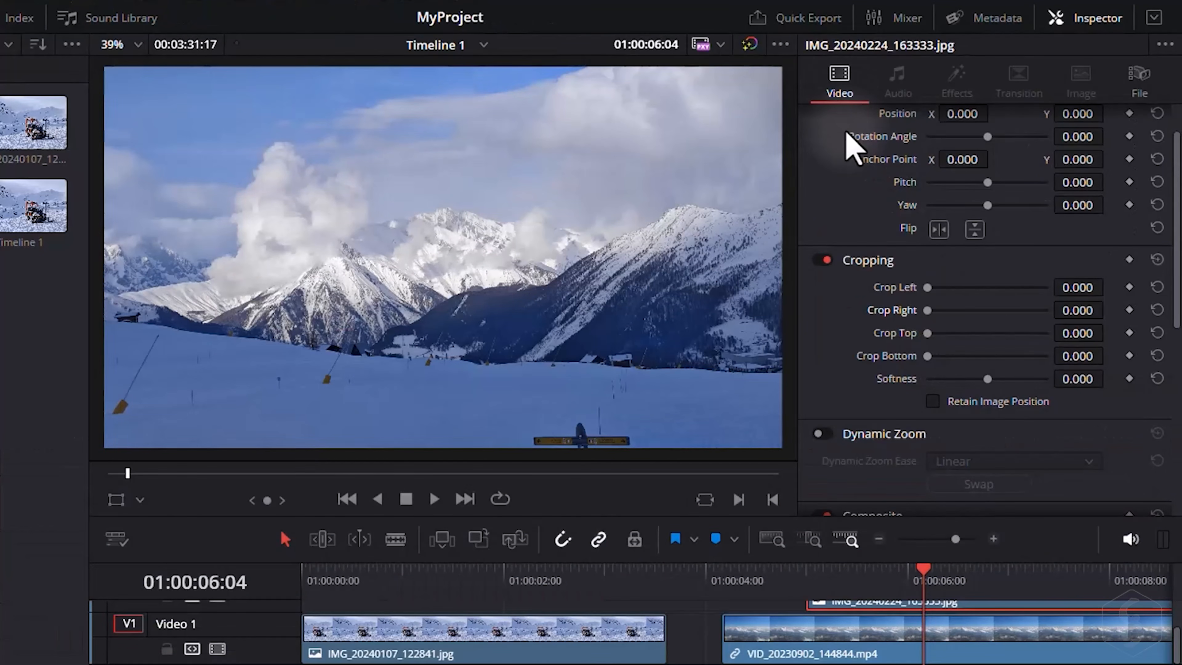
Drag the image clip's Position X value, then reset Position and Rotation Angle.
{"action": "scroll", "coordinate": [1149, 224], "scroll_direction": "up", "scroll_amount": 2}
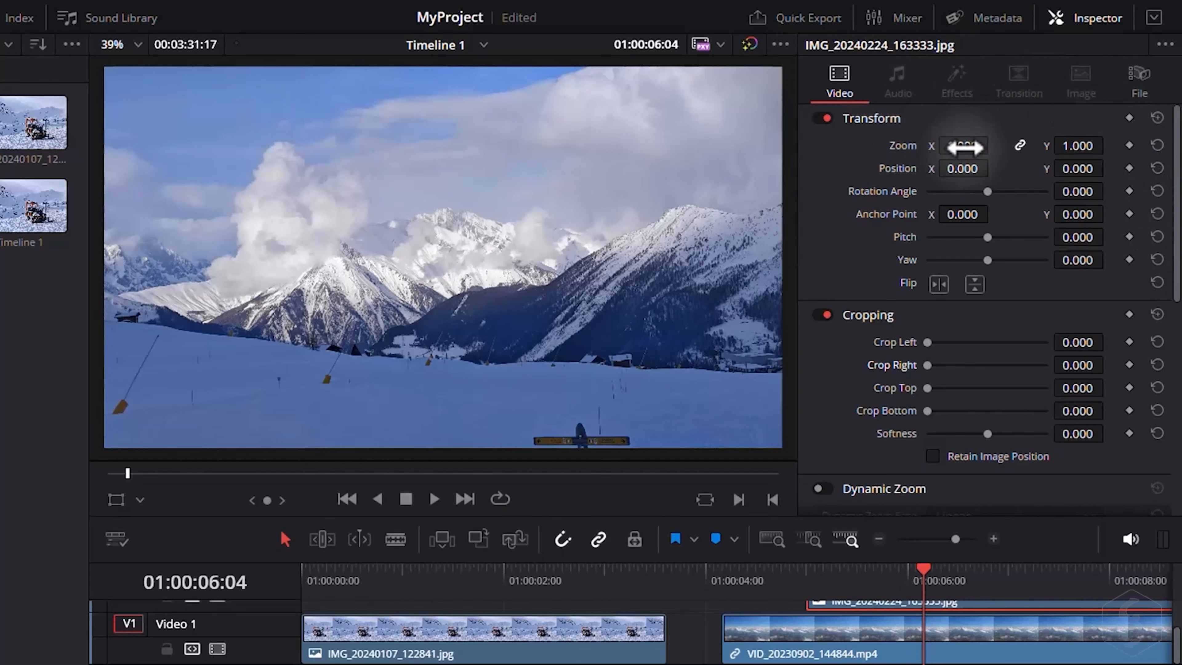
{"action": "left_click_drag", "start_coordinate": [956, 169], "coordinate": [986, 198]}
{"action": "left_click", "coordinate": [1157, 168]}
{"action": "left_click", "coordinate": [1157, 191]}
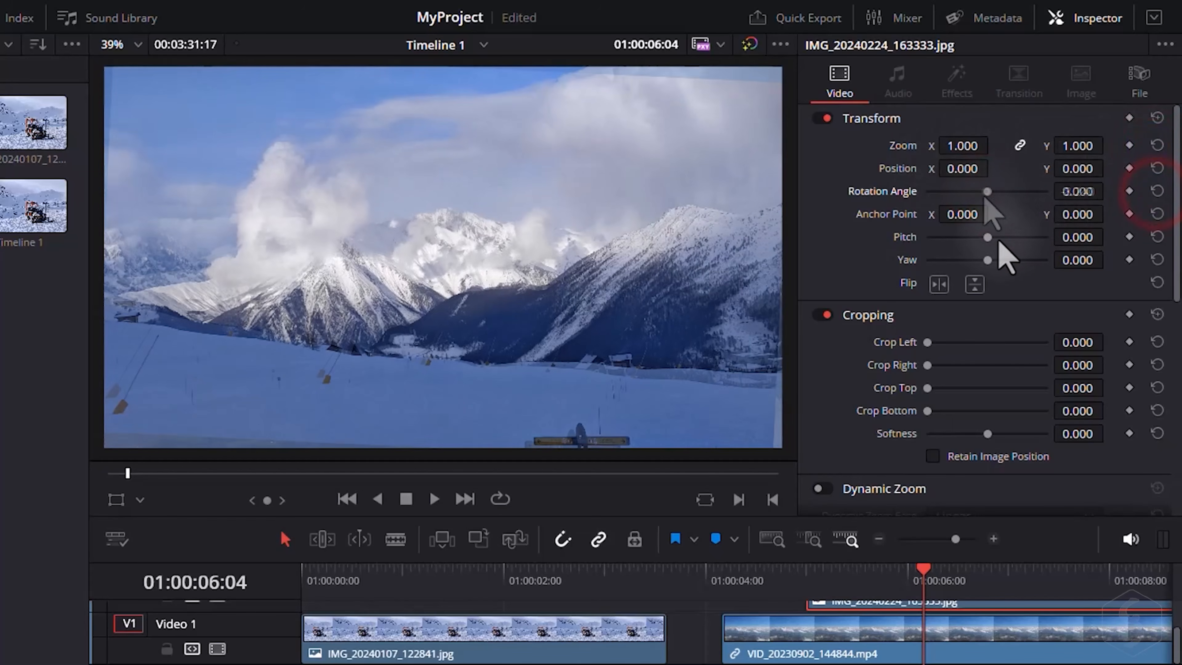
Set the image clip's Pitch to about 0.172 and Yaw to about 0.424, then reset both.
{"action": "mouse_move", "coordinate": [989, 239]}
{"action": "left_mouse_down"}
{"action": "mouse_move", "coordinate": [1006, 242]}
{"action": "mouse_move", "coordinate": [994, 239]}
{"action": "mouse_move", "coordinate": [1000, 259]}
{"action": "left_mouse_up"}
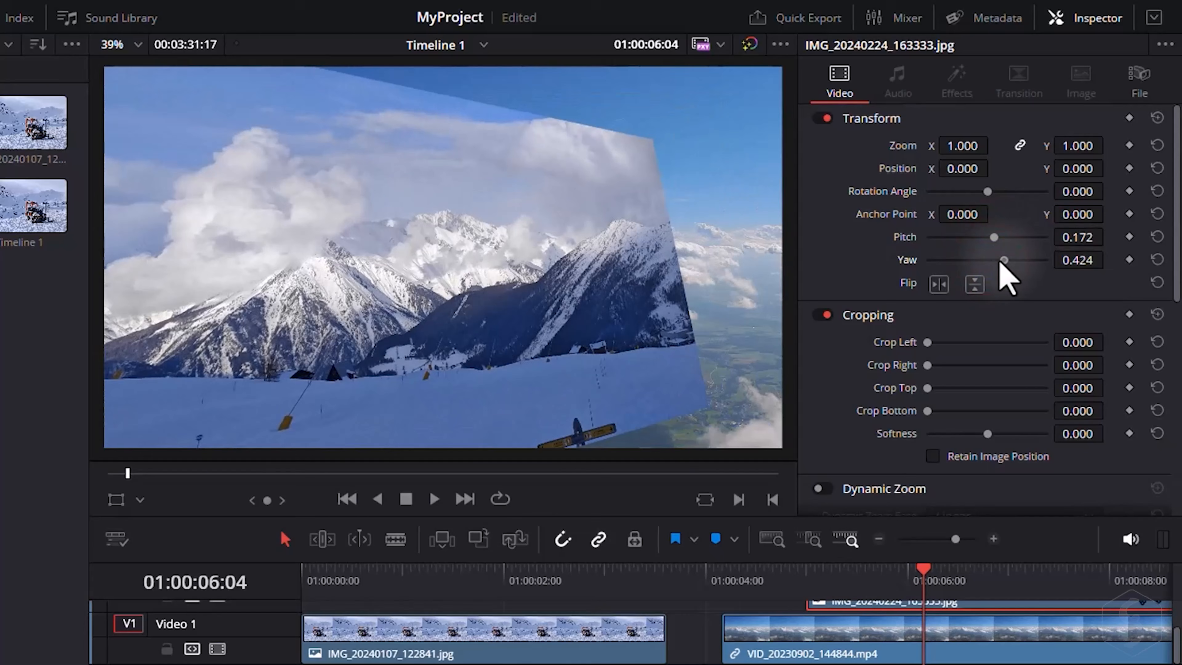
{"action": "left_click", "coordinate": [1157, 260]}
{"action": "left_click", "coordinate": [1157, 237]}
Flip the image clip vertically and horizontally, toggling each flip back off.
{"action": "left_click", "coordinate": [975, 284]}
{"action": "left_click", "coordinate": [976, 284]}
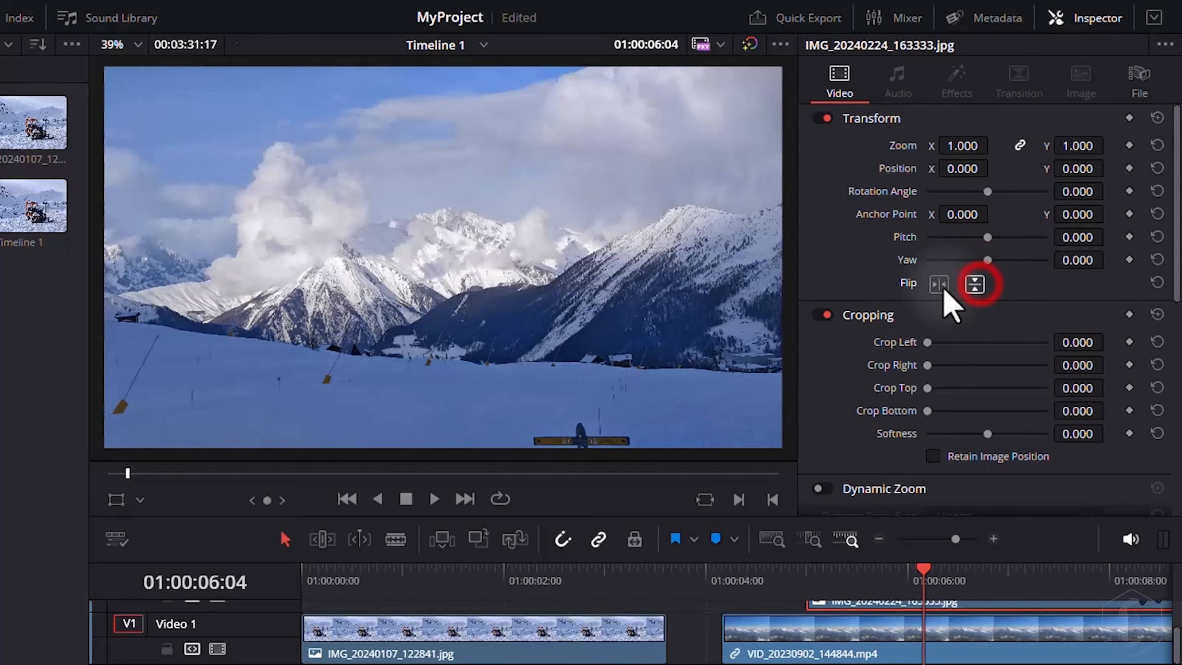
{"action": "left_click", "coordinate": [938, 284]}
{"action": "left_click", "coordinate": [938, 284]}
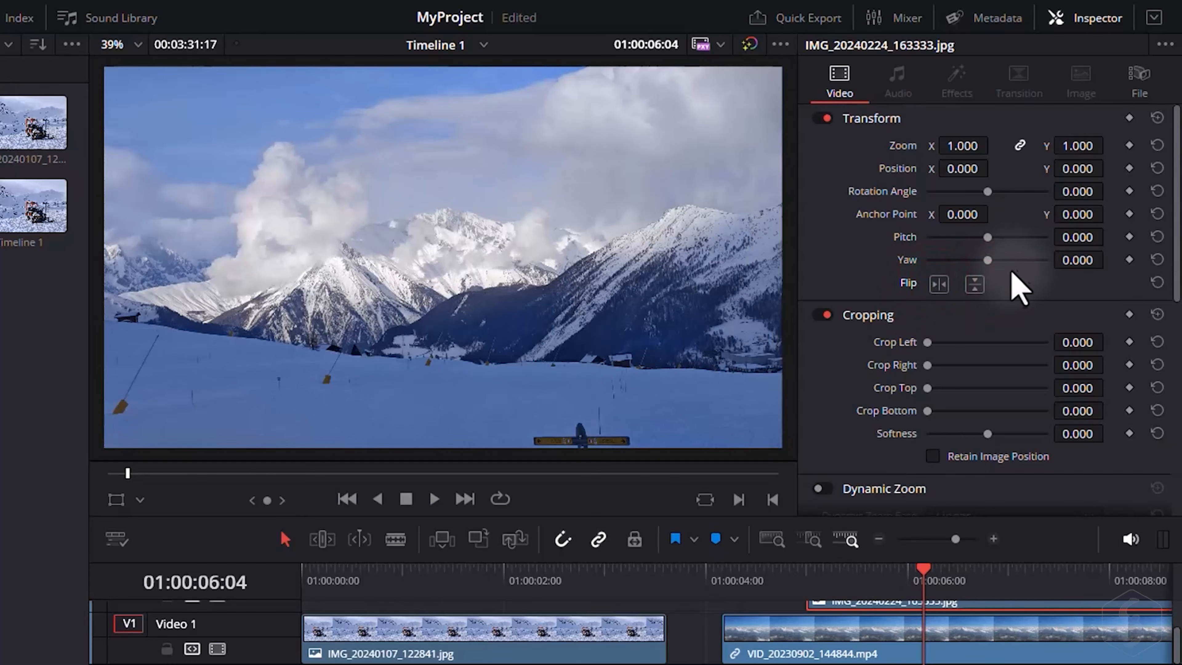
Set Crop Right to about 615.6 and Softness to about 75.57, then switch Cropping off.
{"action": "scroll", "coordinate": [1014, 286], "scroll_direction": "down", "scroll_amount": 2}
{"action": "left_click_drag", "start_coordinate": [927, 255], "coordinate": [965, 256]}
{"action": "left_click_drag", "start_coordinate": [1000, 328], "coordinate": [1050, 326]}
{"action": "left_click", "coordinate": [821, 150]}
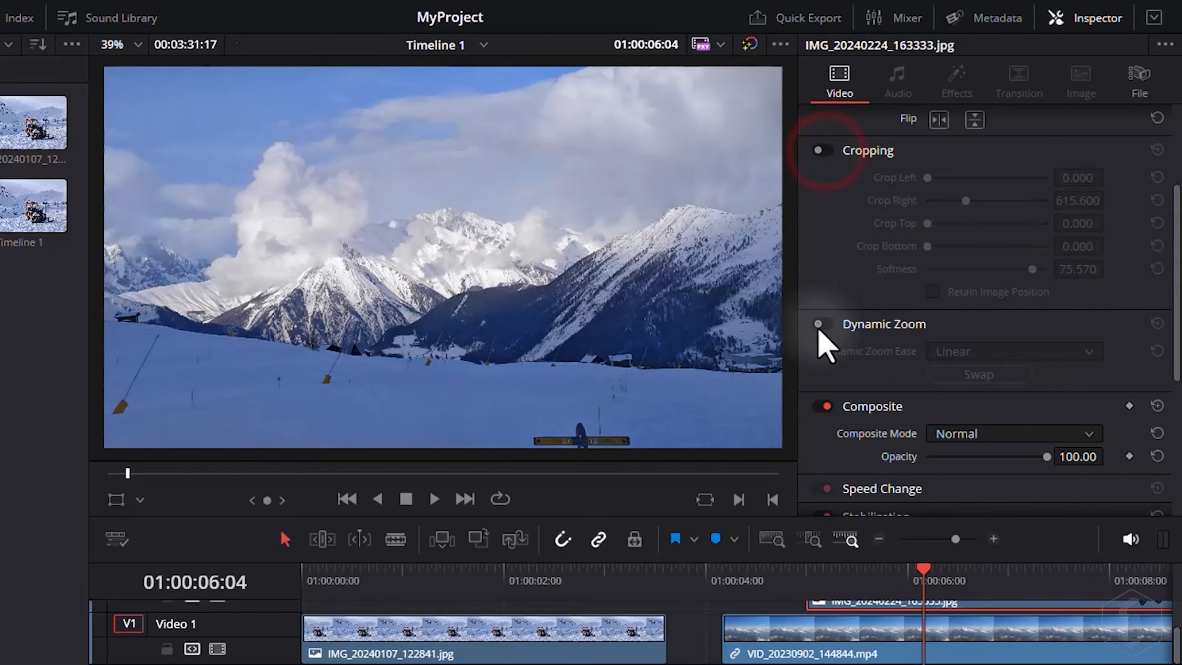
Enable Dynamic Zoom for the image clip with Linear ease.
{"action": "left_click", "coordinate": [821, 324]}
{"action": "left_click", "coordinate": [998, 352]}
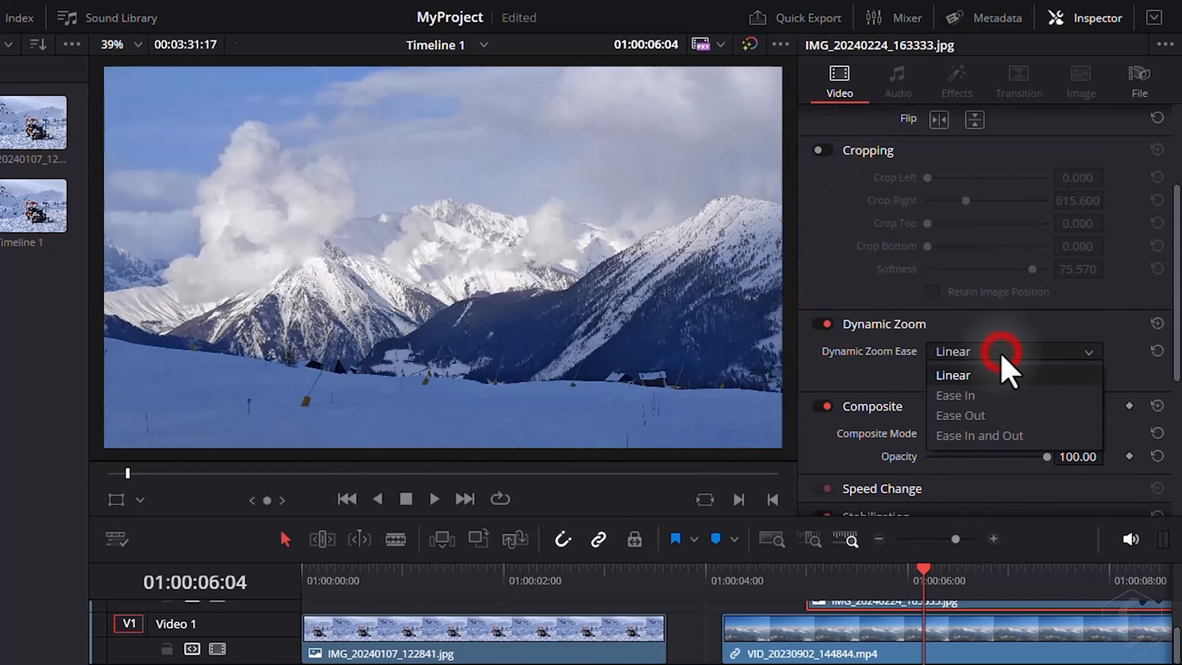
{"action": "left_click", "coordinate": [1001, 356]}
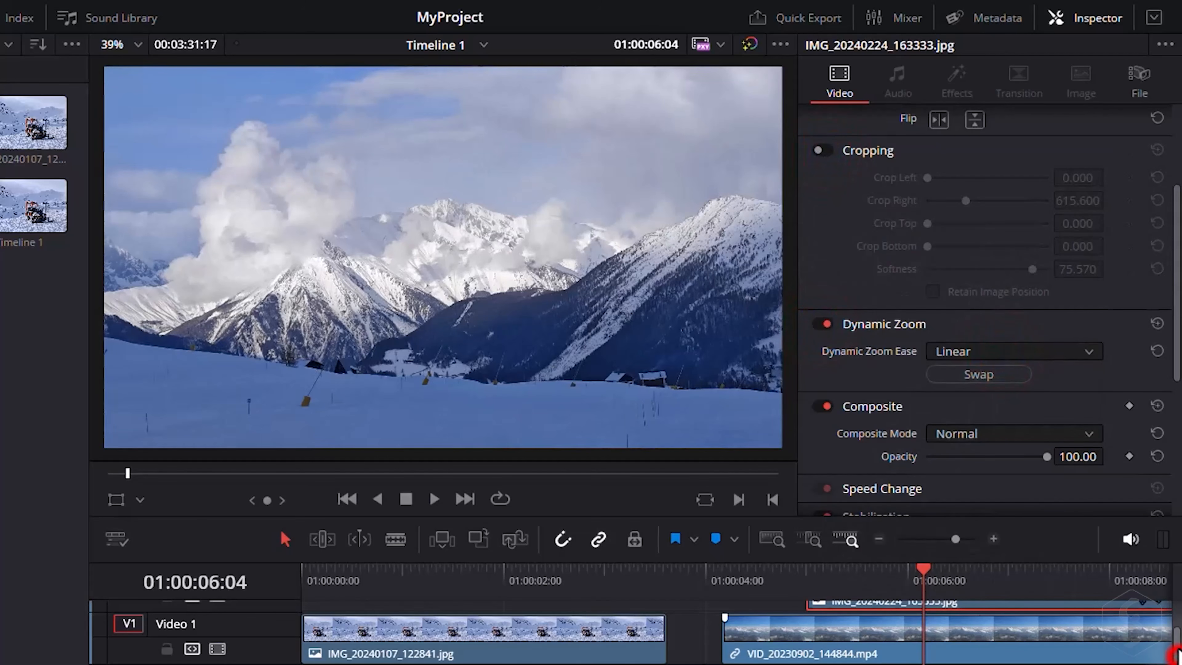
Move the playhead and switch the viewer's on-screen controls to Transform.
{"action": "scroll", "coordinate": [1176, 654], "scroll_direction": "up", "scroll_amount": 3}
{"action": "left_click_drag", "start_coordinate": [807, 569], "coordinate": [1005, 575]}
{"action": "left_click", "coordinate": [140, 499]}
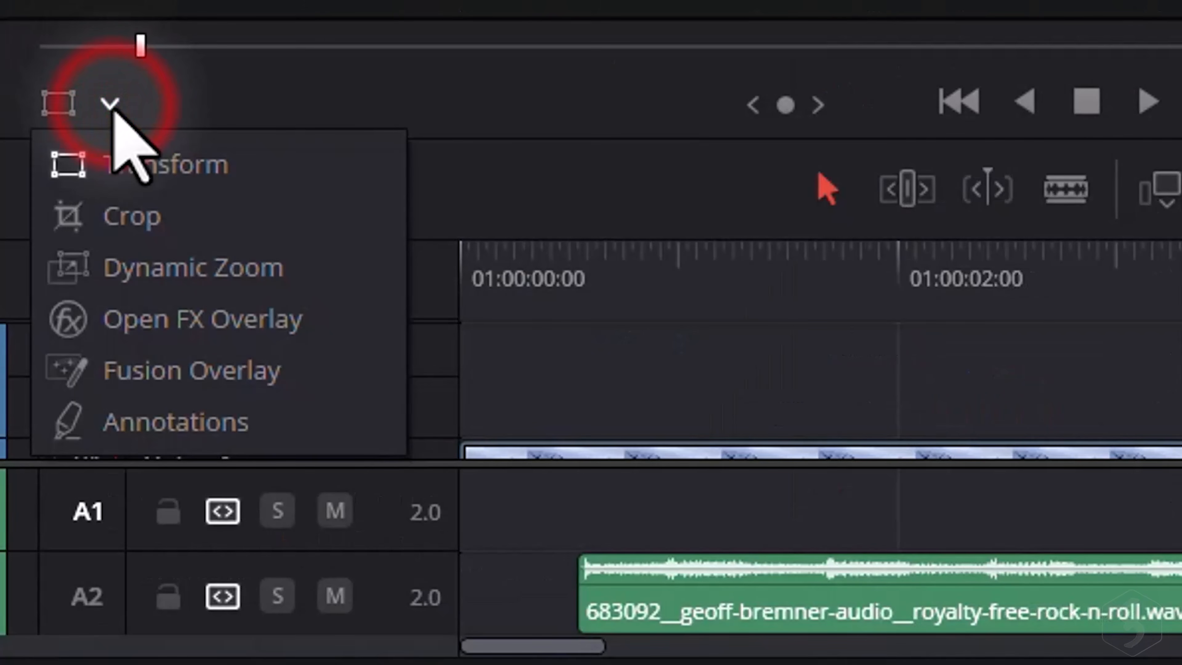
{"action": "left_click", "coordinate": [154, 175]}
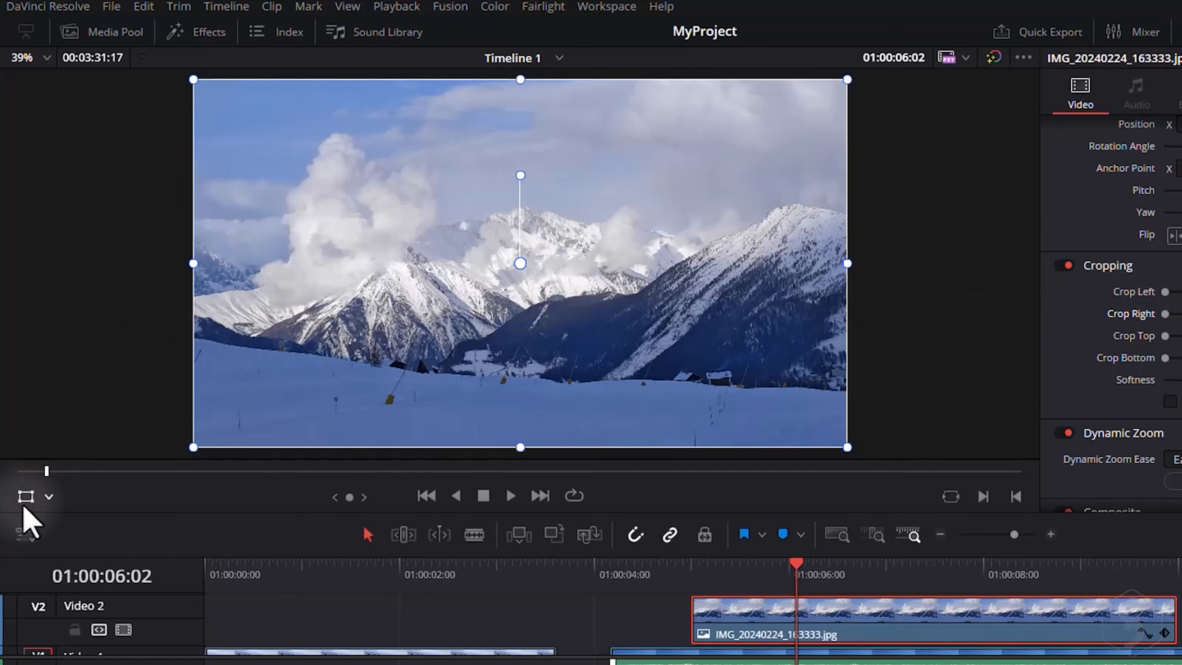
{"action": "left_click", "coordinate": [58, 102]}
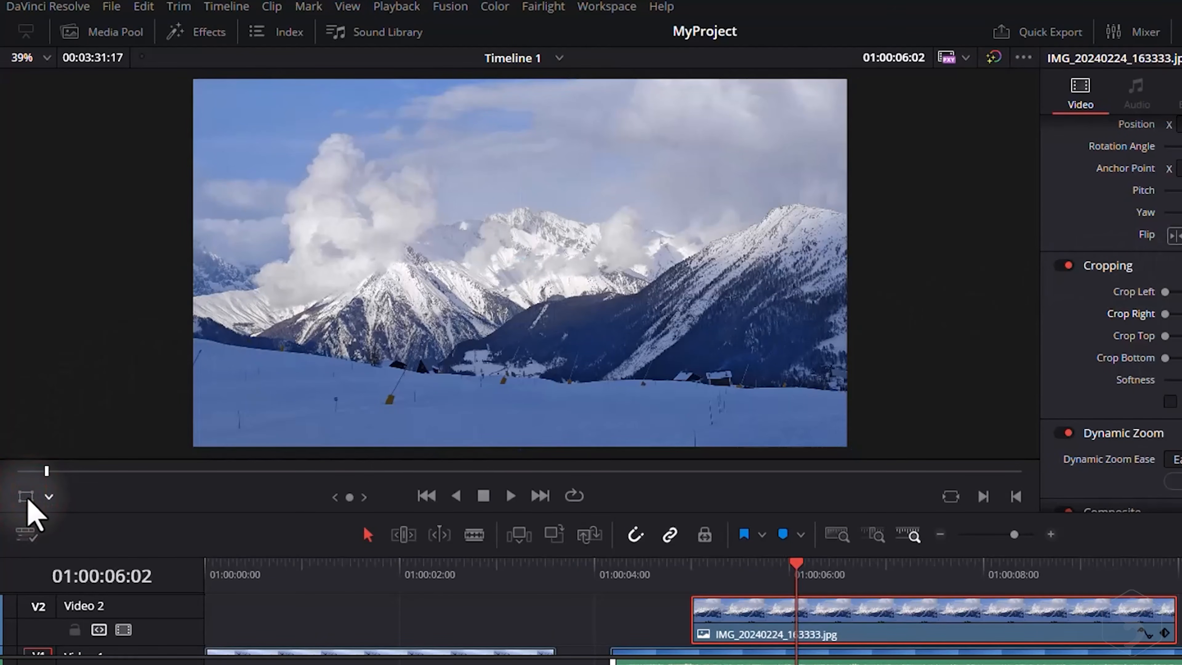
{"action": "left_click", "coordinate": [27, 498]}
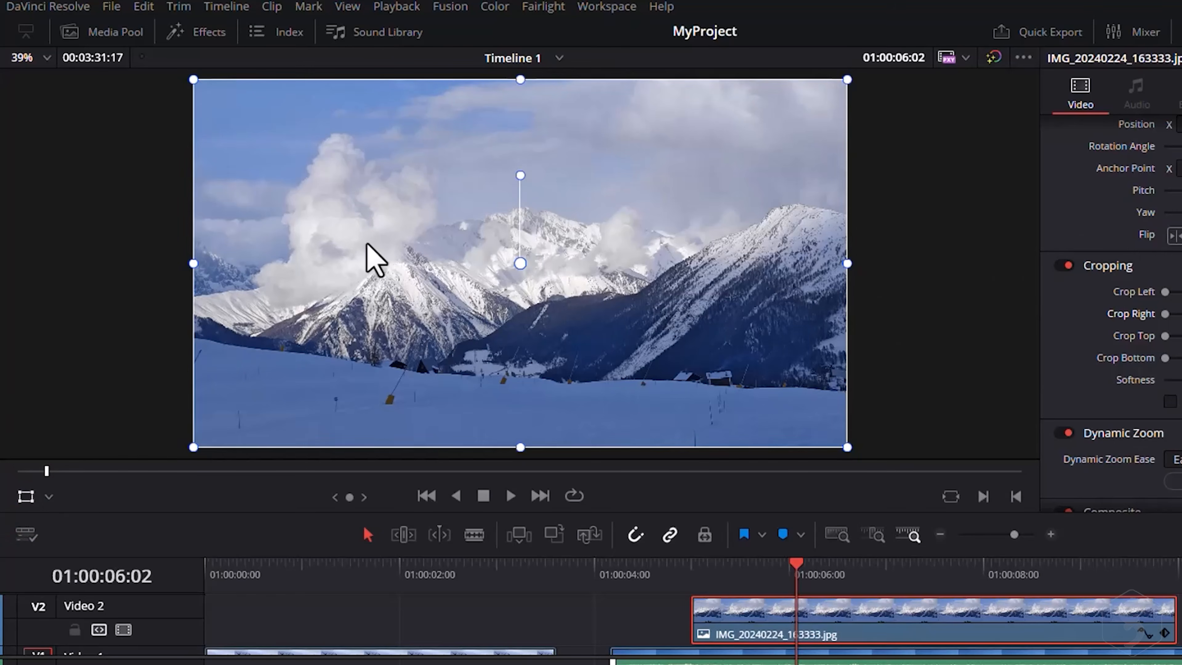
Scale down and rotate the image clip using the viewer's Transform handles.
{"action": "mouse_move", "coordinate": [367, 246]}
{"action": "left_mouse_down"}
{"action": "mouse_move", "coordinate": [451, 272]}
{"action": "mouse_move", "coordinate": [467, 226]}
{"action": "mouse_move", "coordinate": [541, 196]}
{"action": "mouse_move", "coordinate": [369, 240]}
{"action": "left_mouse_up"}
{"action": "left_click_drag", "start_coordinate": [196, 77], "coordinate": [344, 155]}
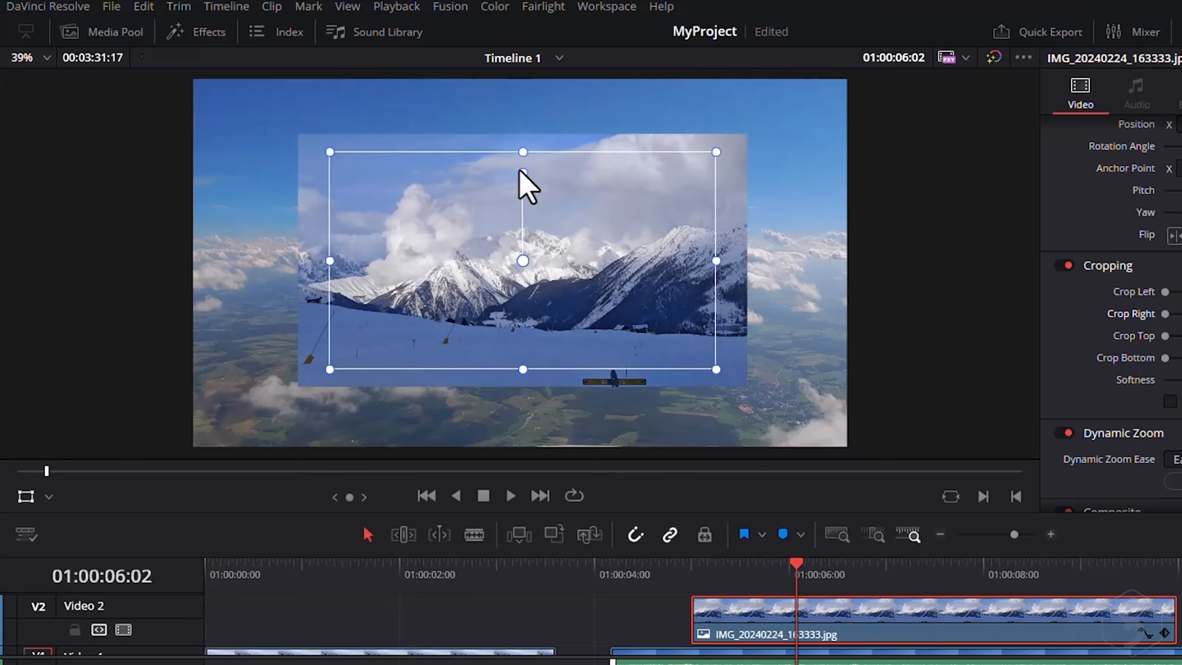
{"action": "left_click_drag", "start_coordinate": [523, 172], "coordinate": [592, 211]}
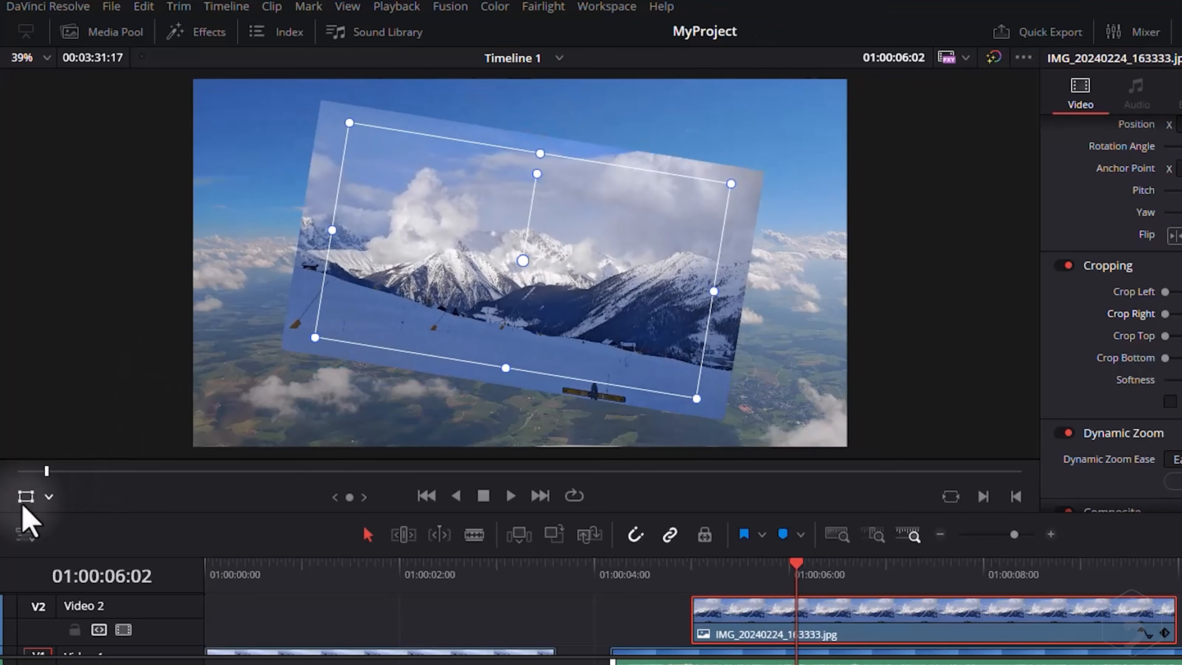
{"action": "left_click", "coordinate": [26, 497]}
{"action": "left_click", "coordinate": [522, 262]}
{"action": "left_click", "coordinate": [564, 187]}
{"action": "left_click", "coordinate": [623, 148]}
{"action": "left_click", "coordinate": [701, 172]}
{"action": "left_click", "coordinate": [707, 214]}
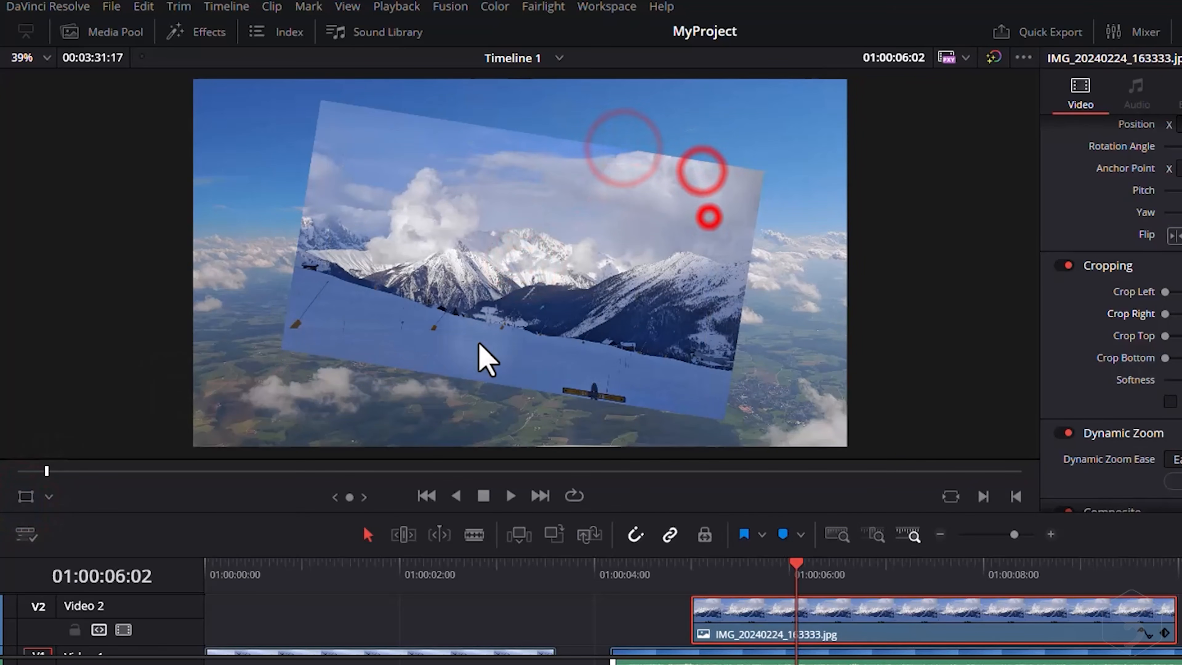
{"action": "left_click", "coordinate": [26, 496]}
{"action": "left_click", "coordinate": [599, 318]}
{"action": "left_click_drag", "start_coordinate": [577, 318], "coordinate": [633, 302]}
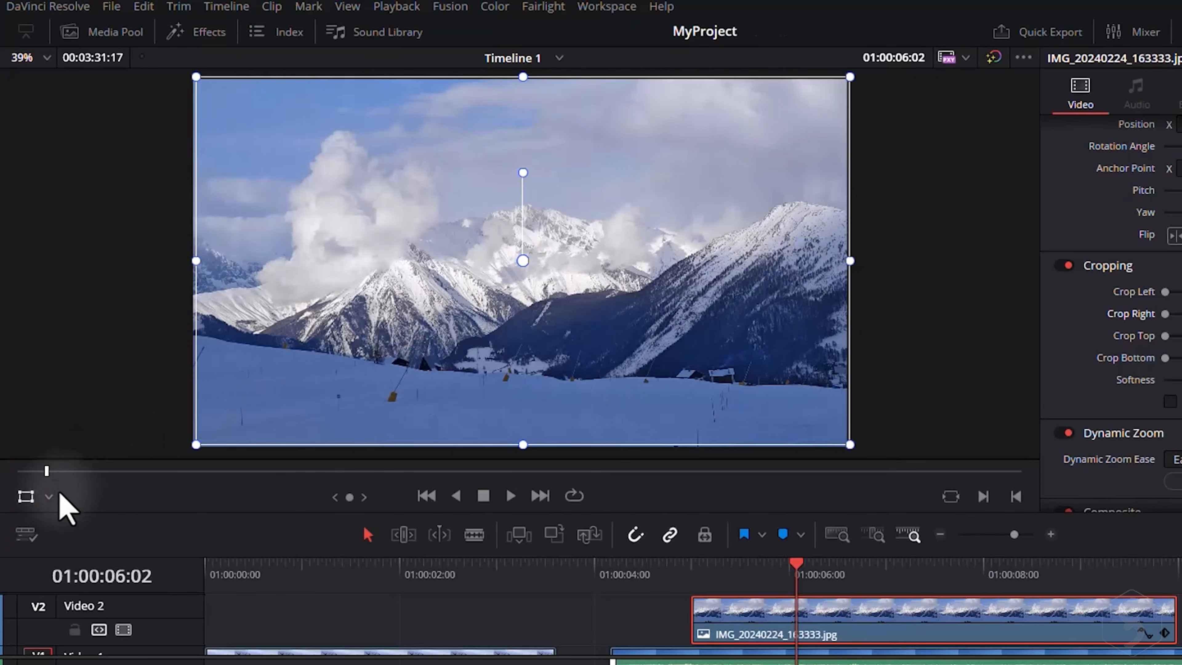
Switch the viewer overlay to Dynamic Zoom, resize the start and end rectangles, and scrub to preview.
{"action": "left_click", "coordinate": [48, 497]}
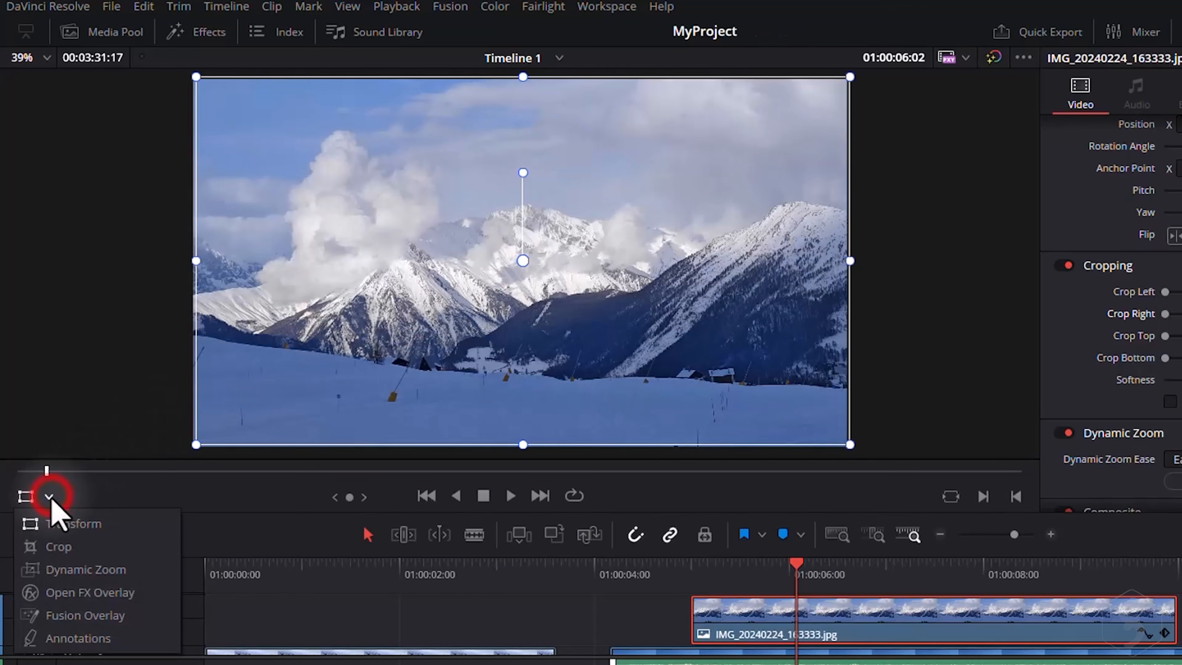
{"action": "left_click", "coordinate": [58, 568]}
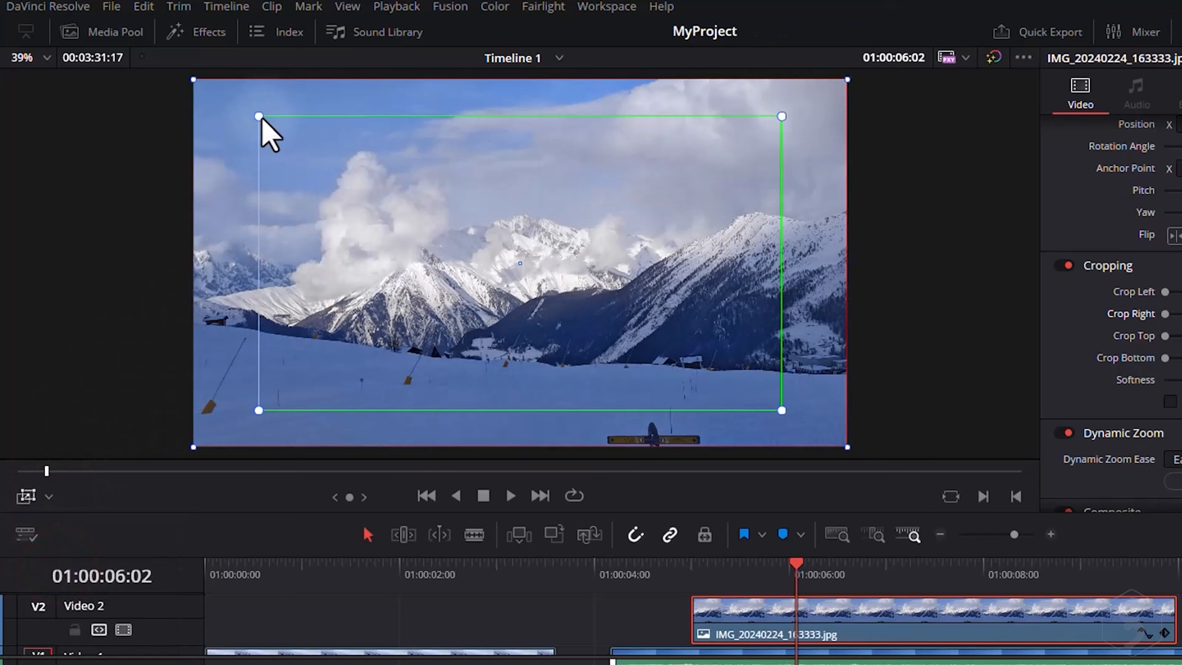
{"action": "left_click_drag", "start_coordinate": [259, 116], "coordinate": [350, 163]}
{"action": "left_click_drag", "start_coordinate": [414, 233], "coordinate": [554, 278]}
{"action": "left_click", "coordinate": [276, 109]}
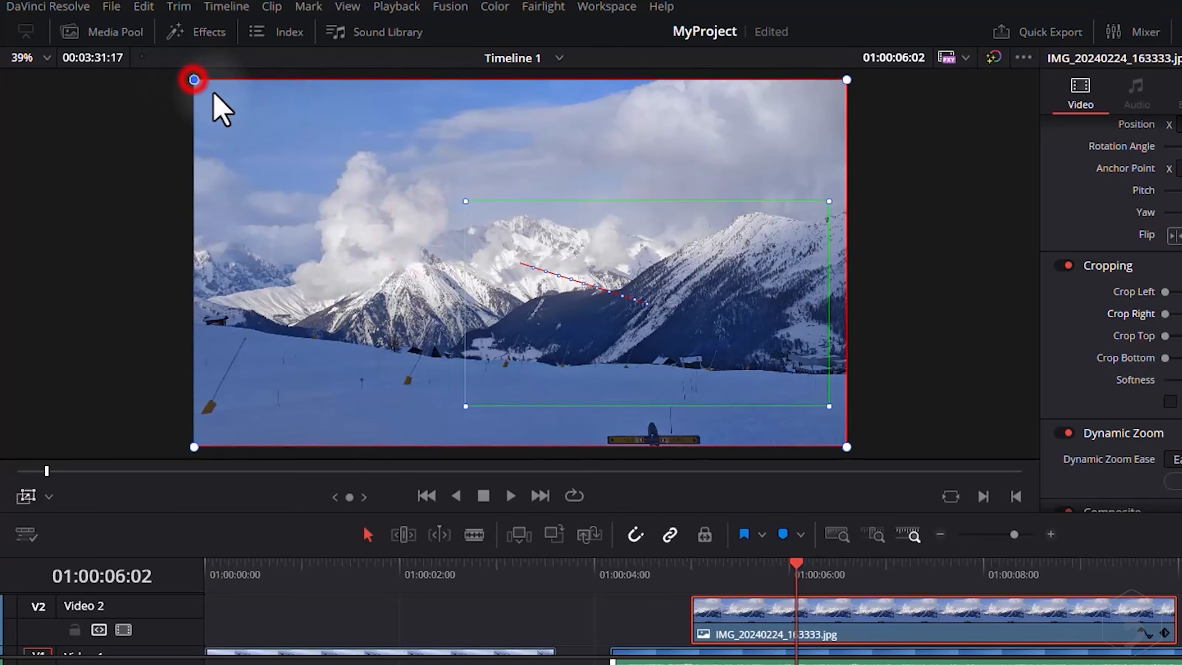
{"action": "left_click_drag", "start_coordinate": [194, 80], "coordinate": [228, 99]}
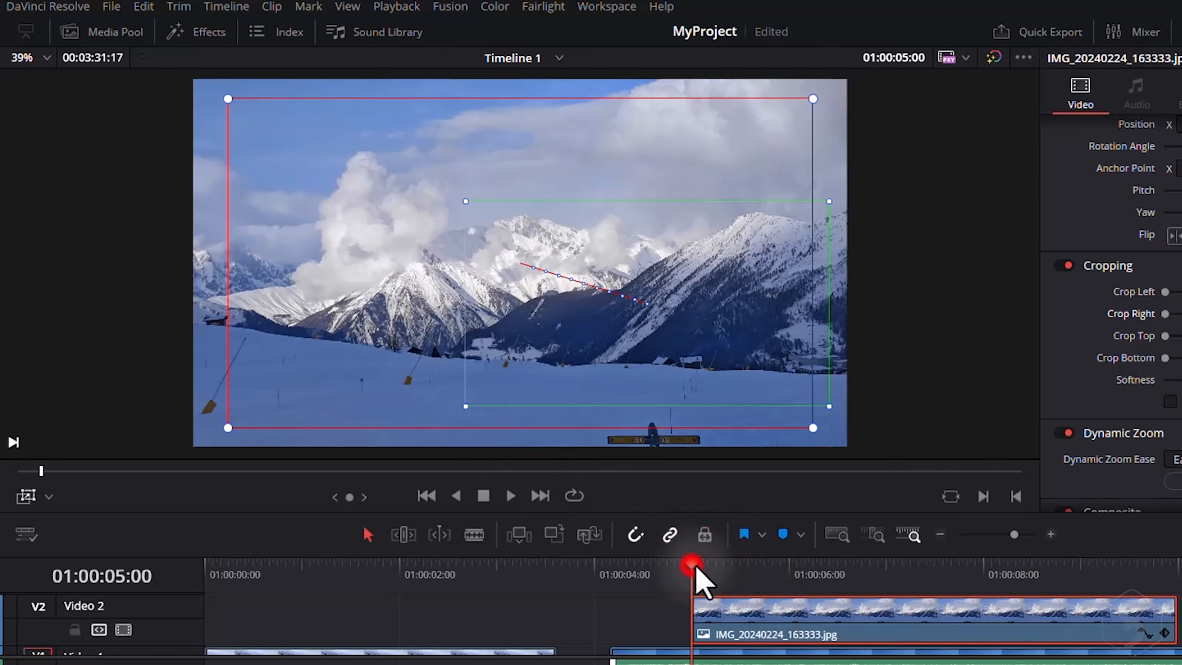
{"action": "left_click_drag", "start_coordinate": [707, 569], "coordinate": [990, 581]}
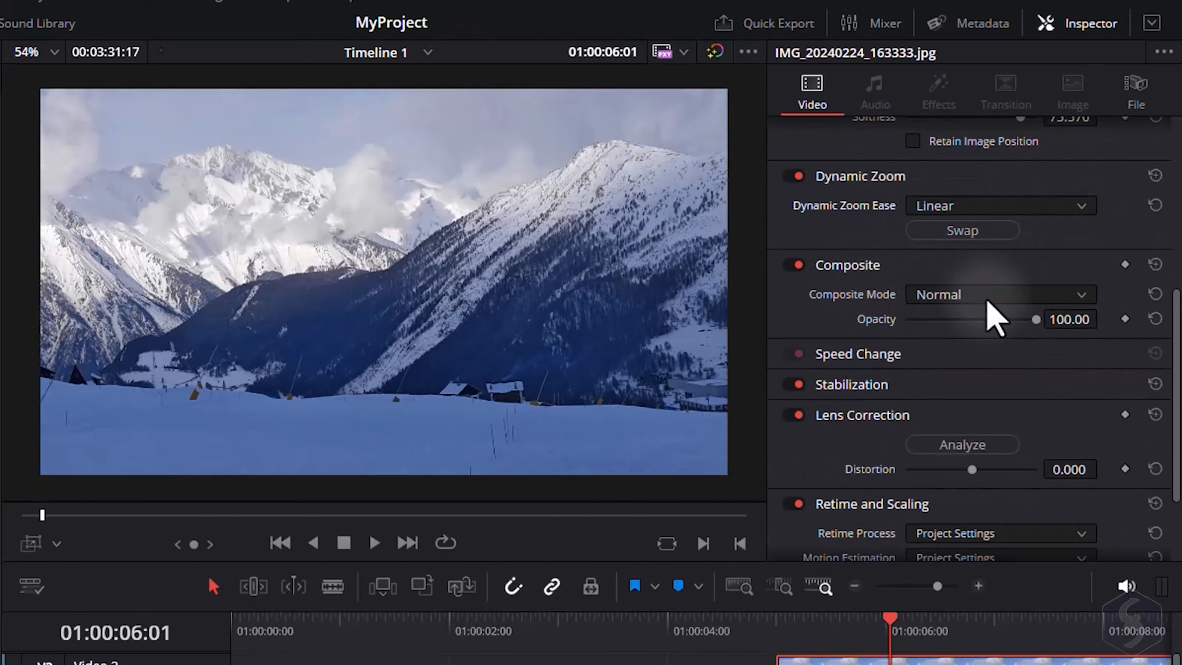
Set the image clip's Composite Mode to Color Burn, then back to Normal.
{"action": "left_click", "coordinate": [993, 295]}
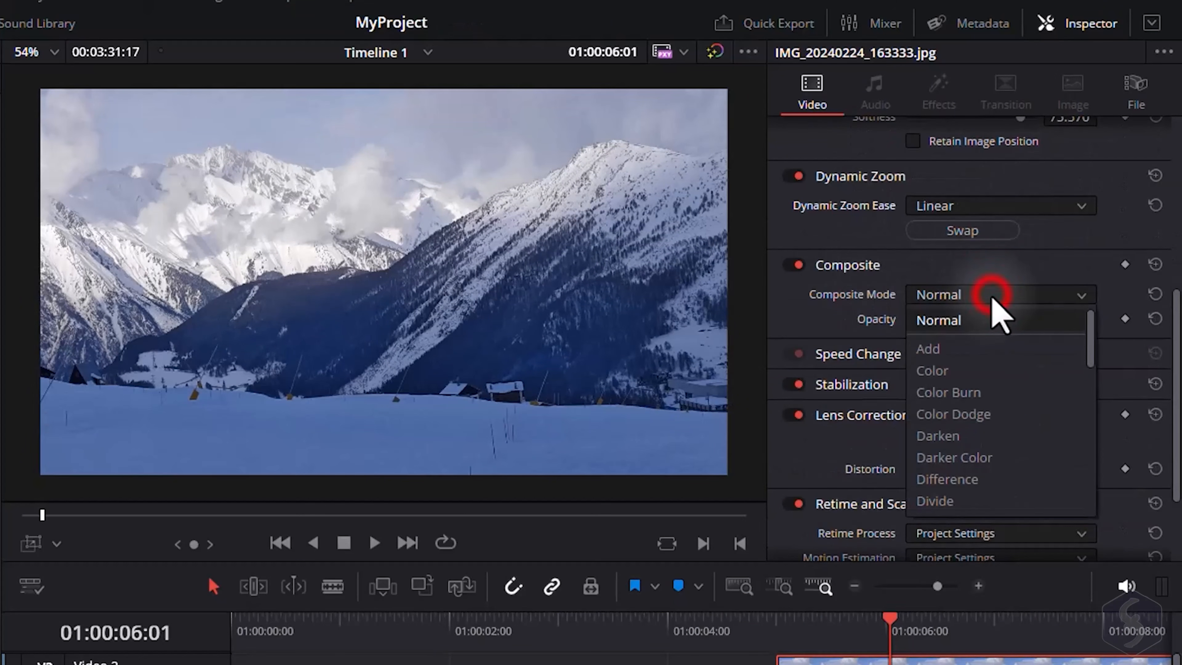
{"action": "left_click", "coordinate": [977, 394]}
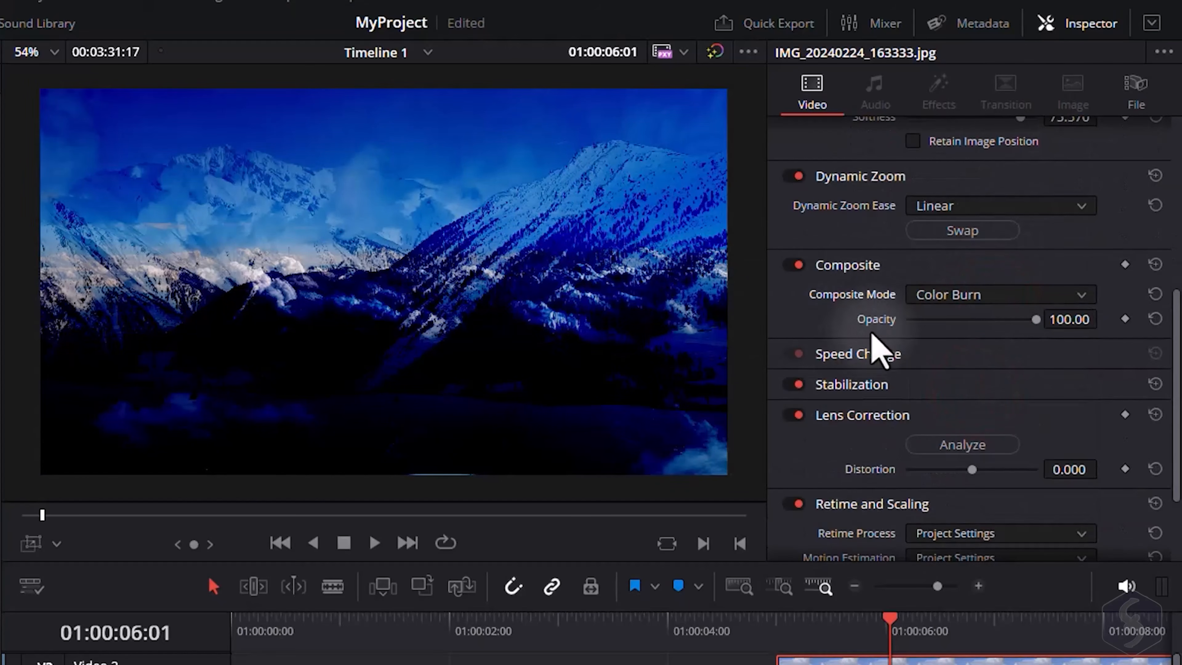
{"action": "left_click", "coordinate": [941, 296]}
{"action": "left_click", "coordinate": [935, 320]}
Expand and collapse the Stabilization section to view its settings.
{"action": "scroll", "coordinate": [884, 344], "scroll_direction": "down", "scroll_amount": 3}
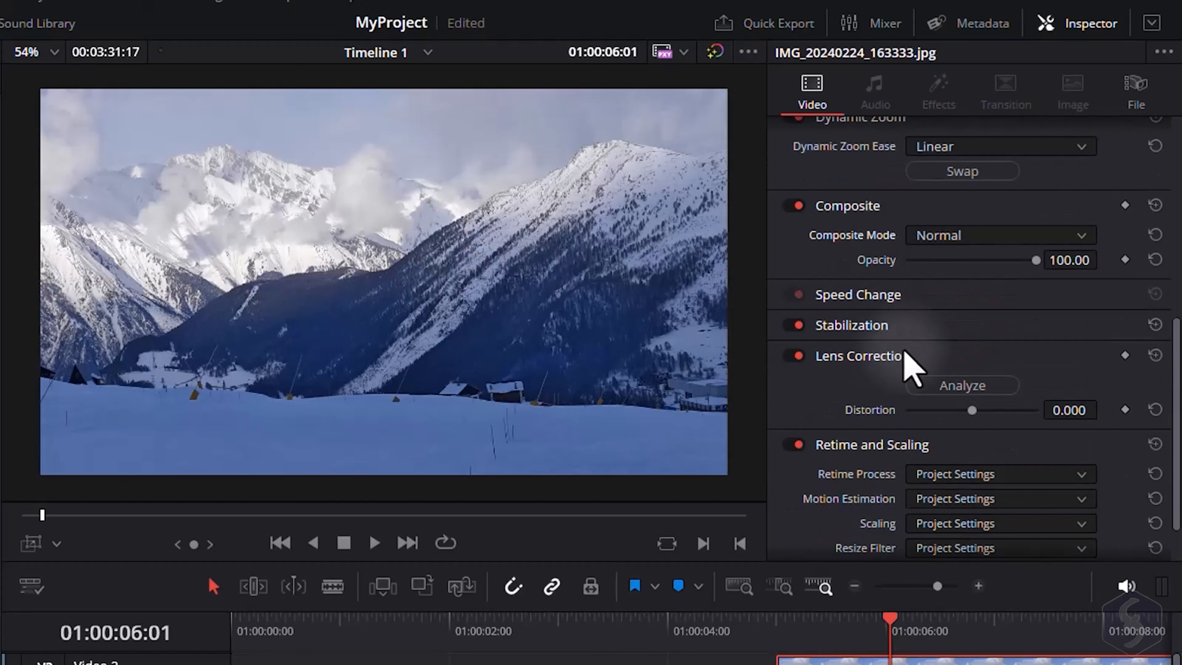
{"action": "left_click", "coordinate": [875, 328]}
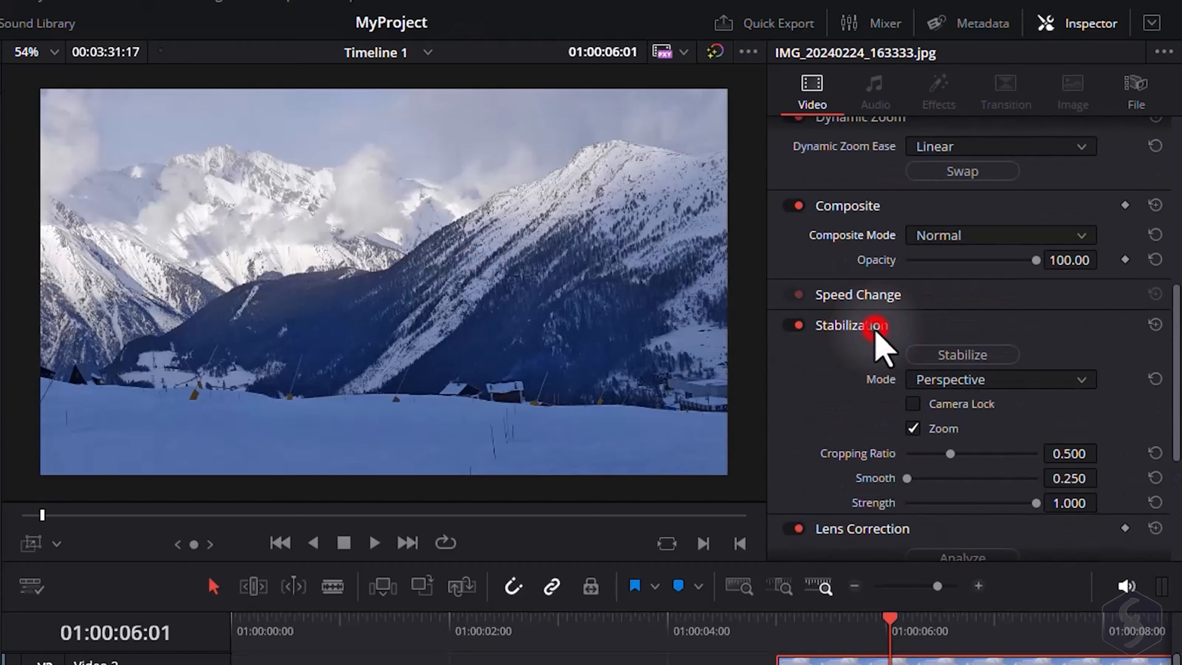
{"action": "left_click", "coordinate": [874, 325]}
{"action": "scroll", "coordinate": [977, 358], "scroll_direction": "down", "scroll_amount": 3}
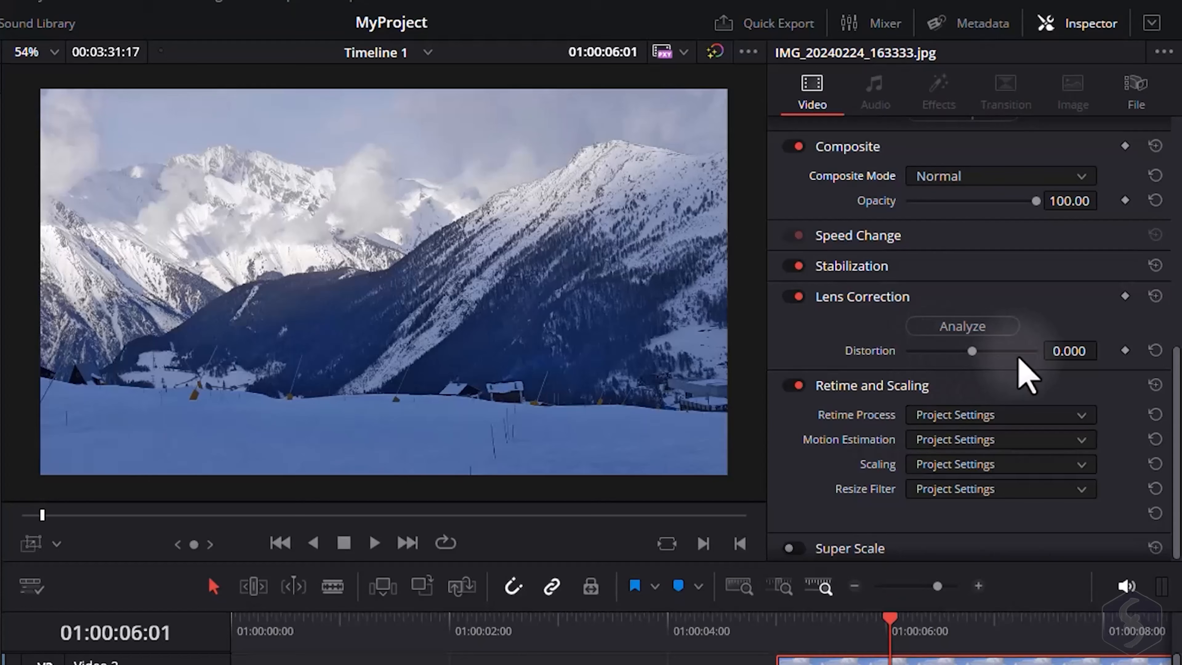
Switch the viewer overlay to Annotations and draw a freehand line over the image.
{"action": "left_click", "coordinate": [56, 543]}
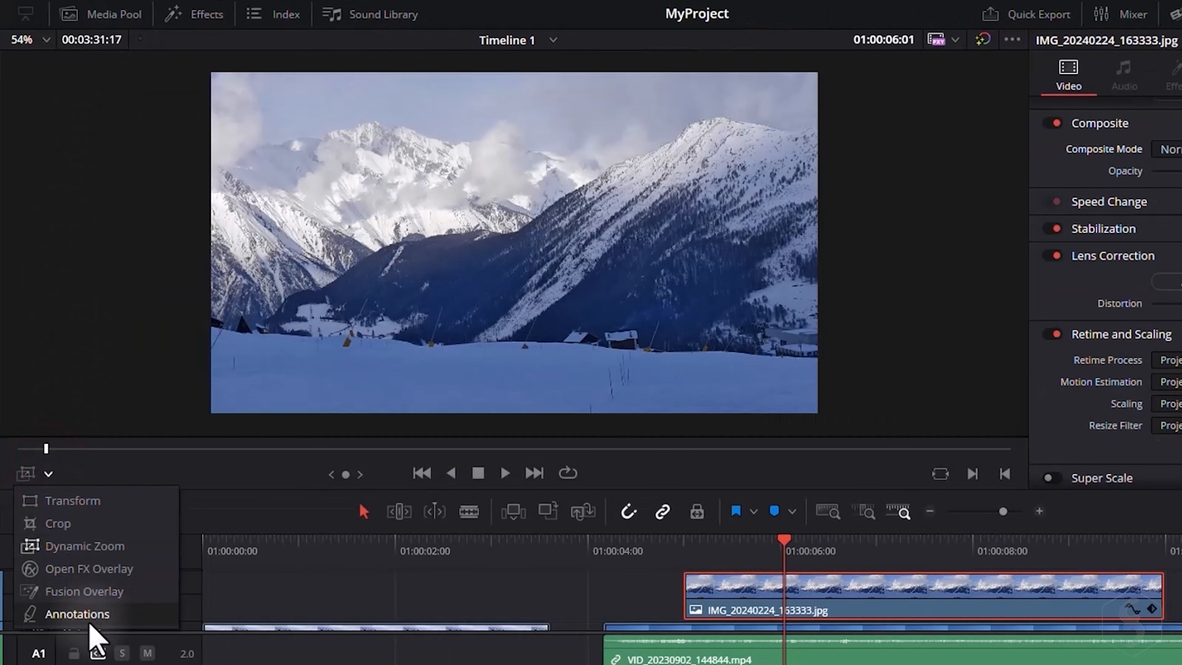
{"action": "left_click", "coordinate": [77, 614]}
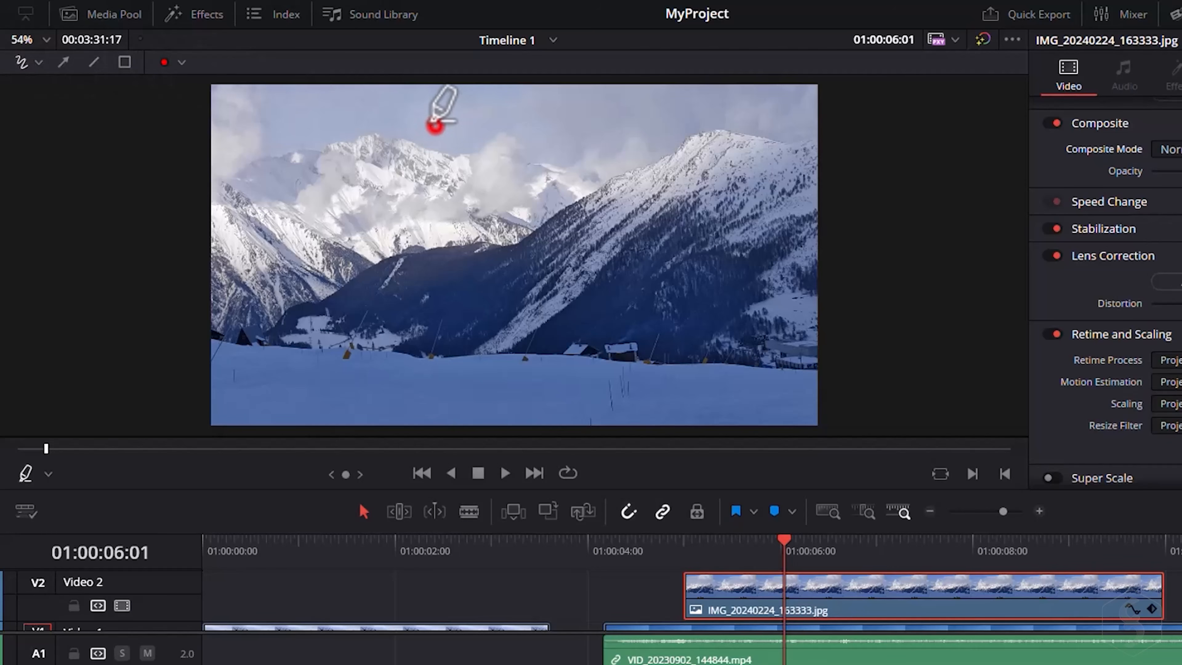
{"action": "mouse_move", "coordinate": [435, 124]}
{"action": "left_mouse_down"}
{"action": "mouse_move", "coordinate": [378, 158]}
{"action": "mouse_move", "coordinate": [450, 161]}
{"action": "left_mouse_up"}
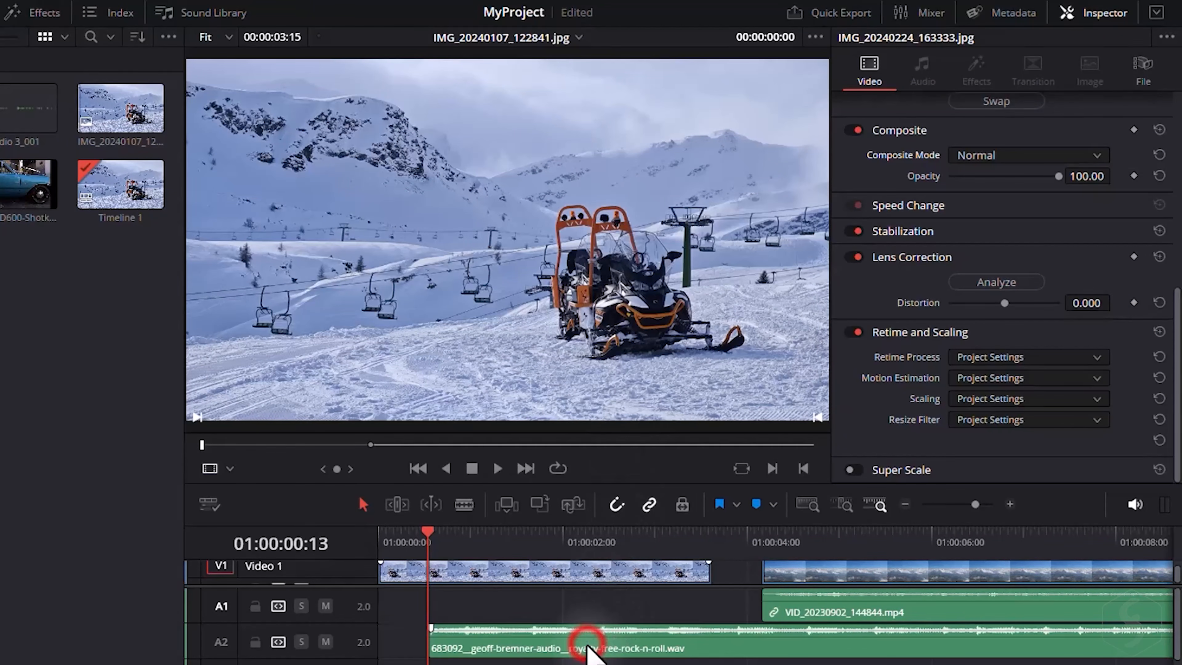
Select the rock-n-roll audio clip and set its Pan to about 48 in the Inspector.
{"action": "left_click", "coordinate": [586, 645]}
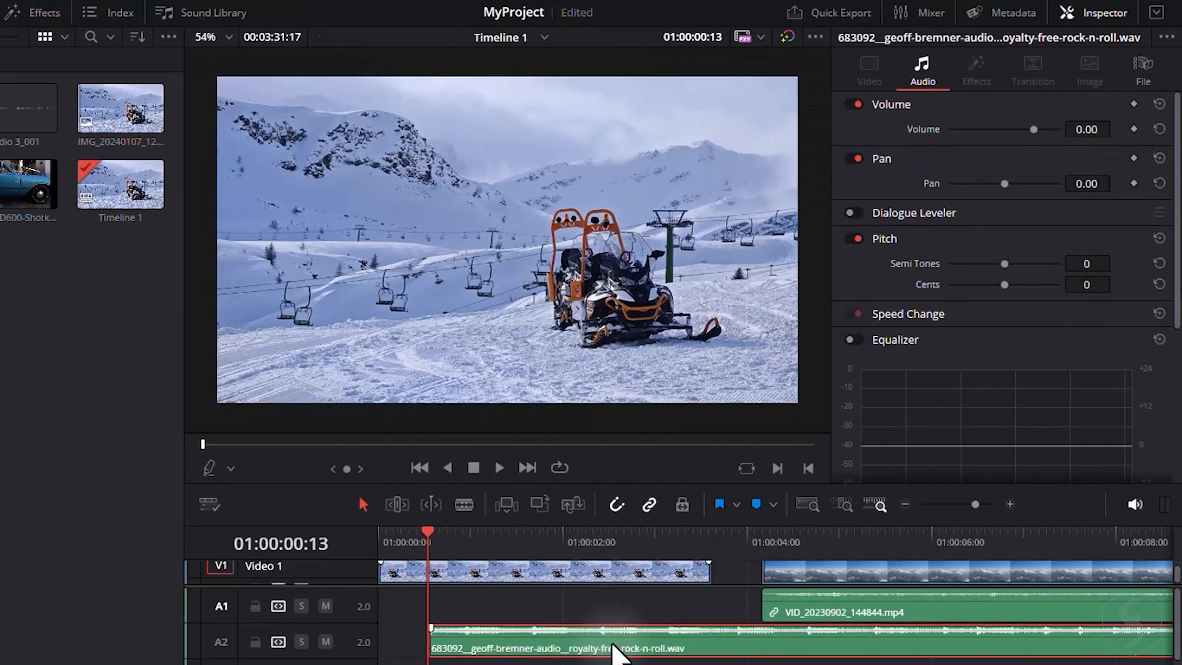
{"action": "left_click_drag", "start_coordinate": [1032, 130], "coordinate": [989, 130]}
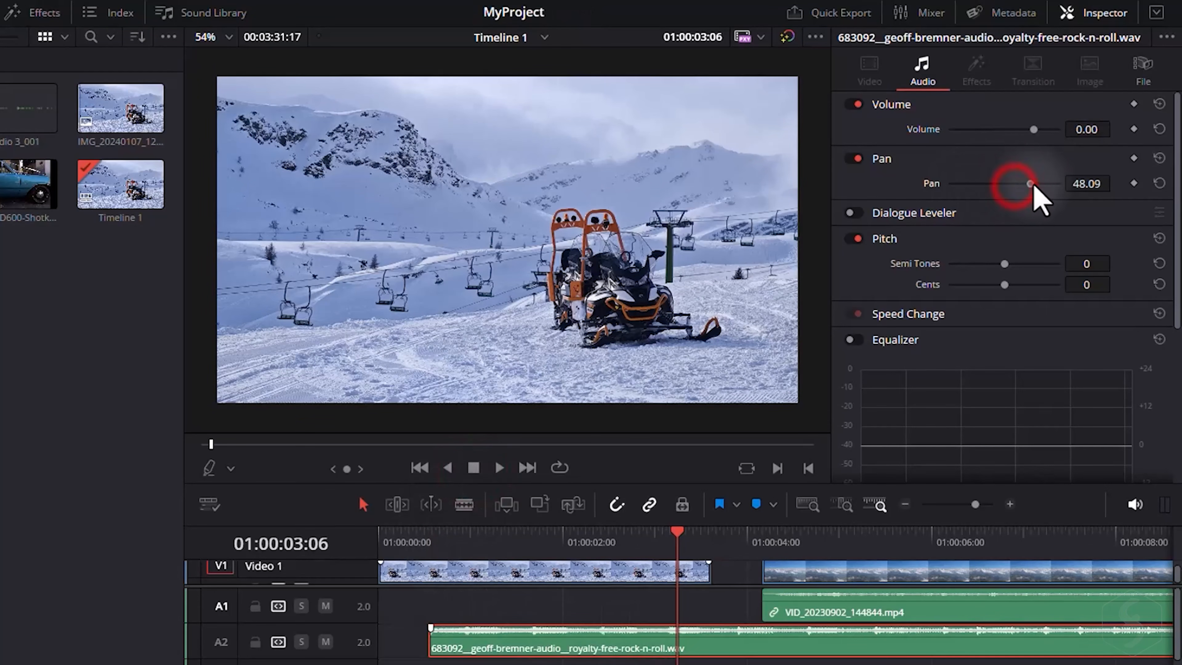
Move the playhead to the timeline start and play back to hear the audio.
{"action": "left_click", "coordinate": [427, 540]}
{"action": "left_click", "coordinate": [500, 467]}
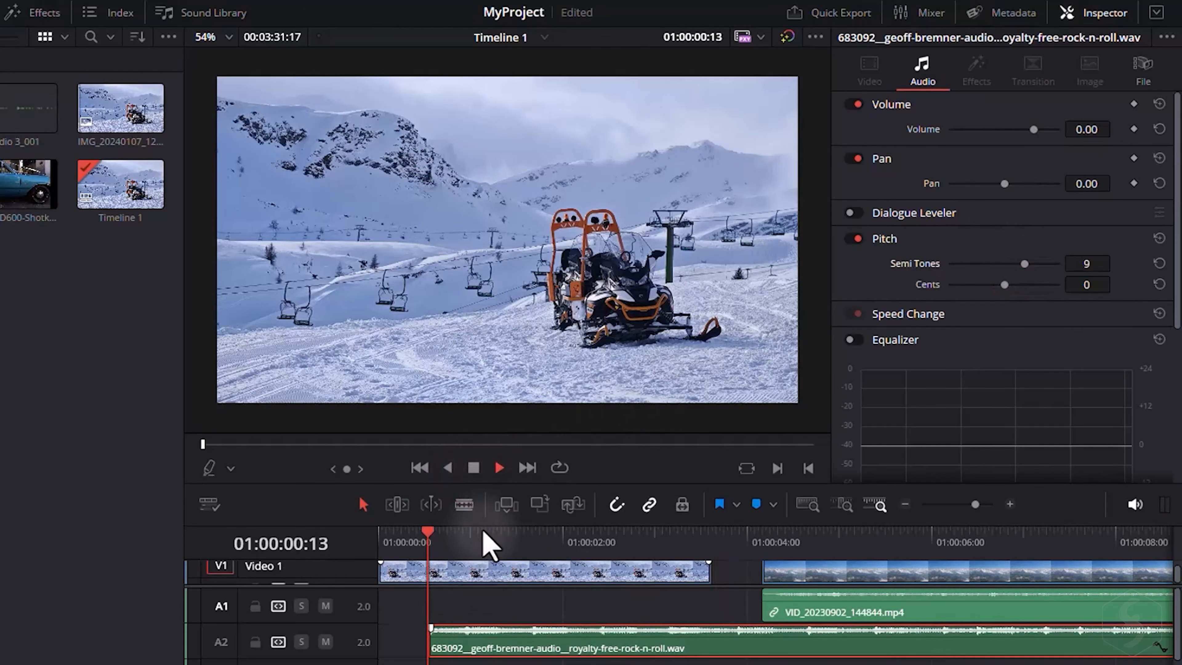
{"action": "left_click", "coordinate": [499, 468]}
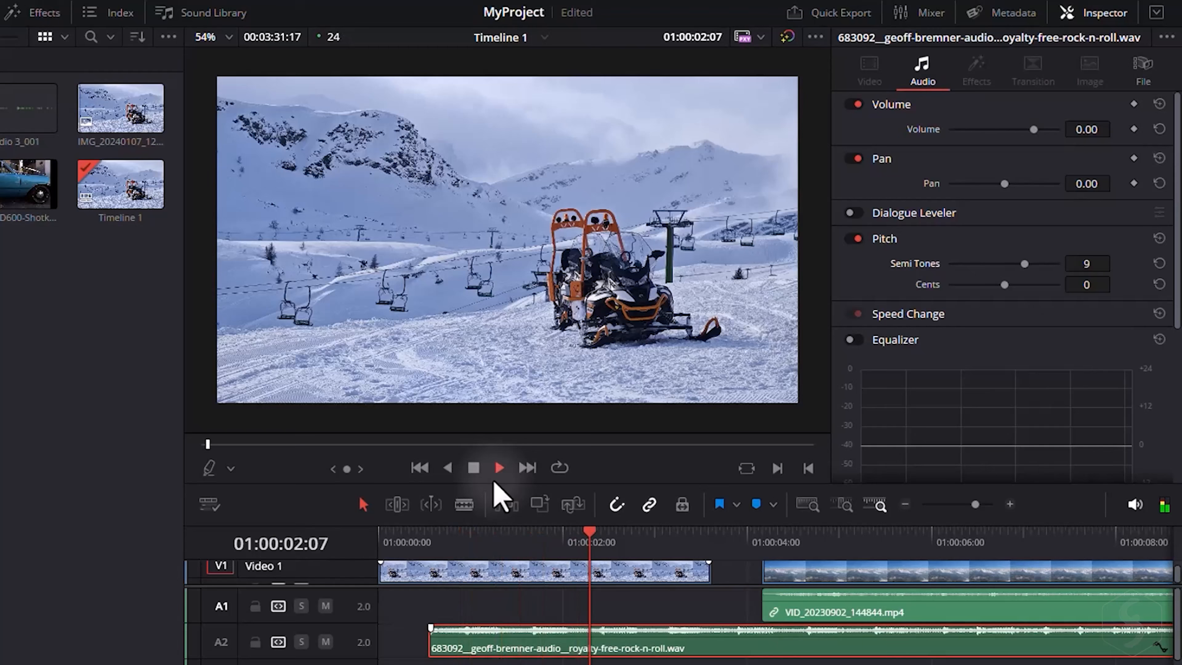
{"action": "key", "text": "space"}
Enable the audio clip's Equalizer and pull Band 4 down to cut the high frequencies.
{"action": "scroll", "coordinate": [857, 224], "scroll_direction": "down", "scroll_amount": 3}
{"action": "left_click", "coordinate": [850, 187]}
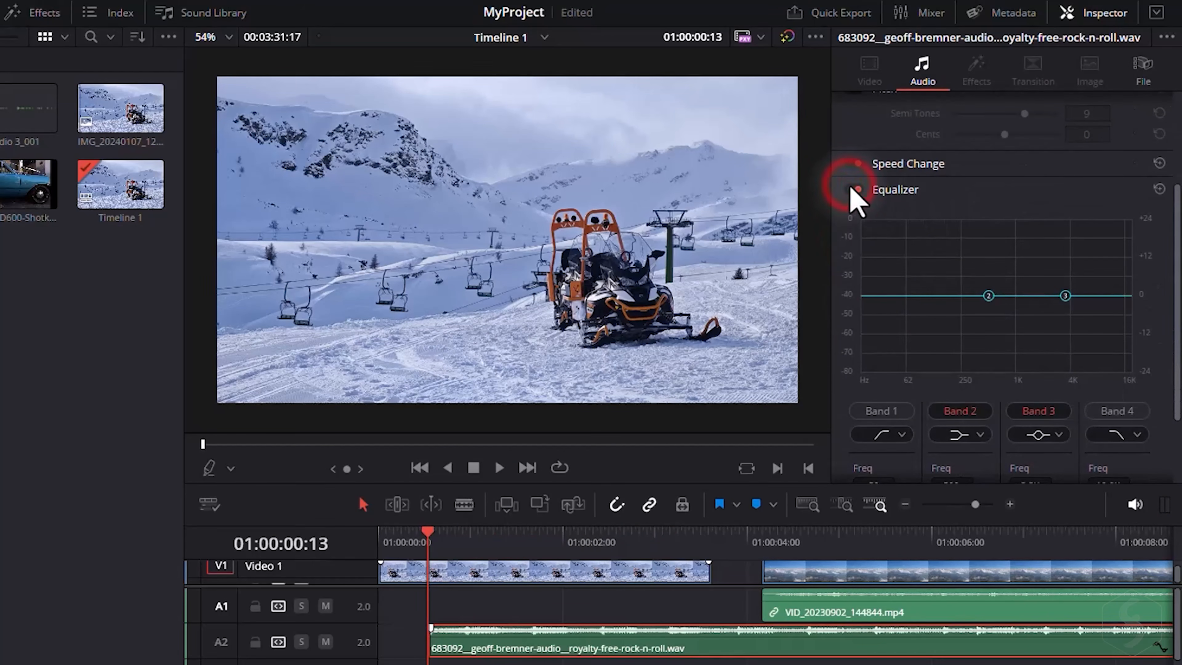
{"action": "left_click", "coordinate": [1116, 411]}
{"action": "left_click_drag", "start_coordinate": [1102, 294], "coordinate": [1096, 368]}
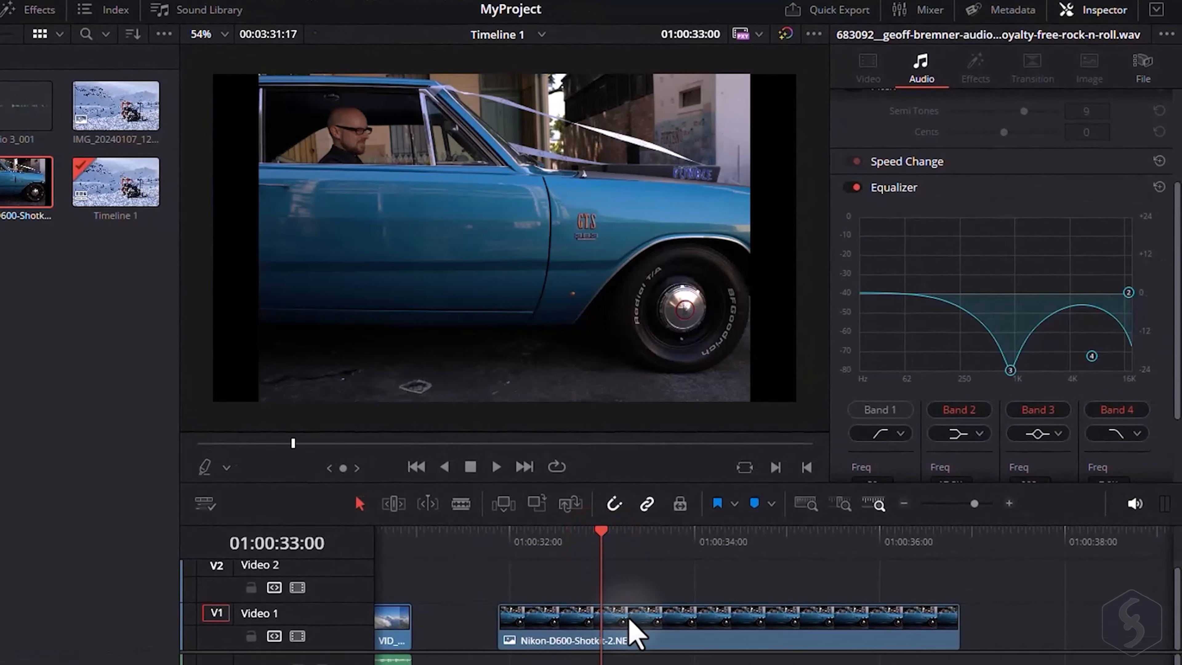
Select the Nikon NEF still, set its raw Decode Using to Clip, and raise Temperature to about 8240 and Tint to about -95.7.
{"action": "left_click", "coordinate": [632, 626]}
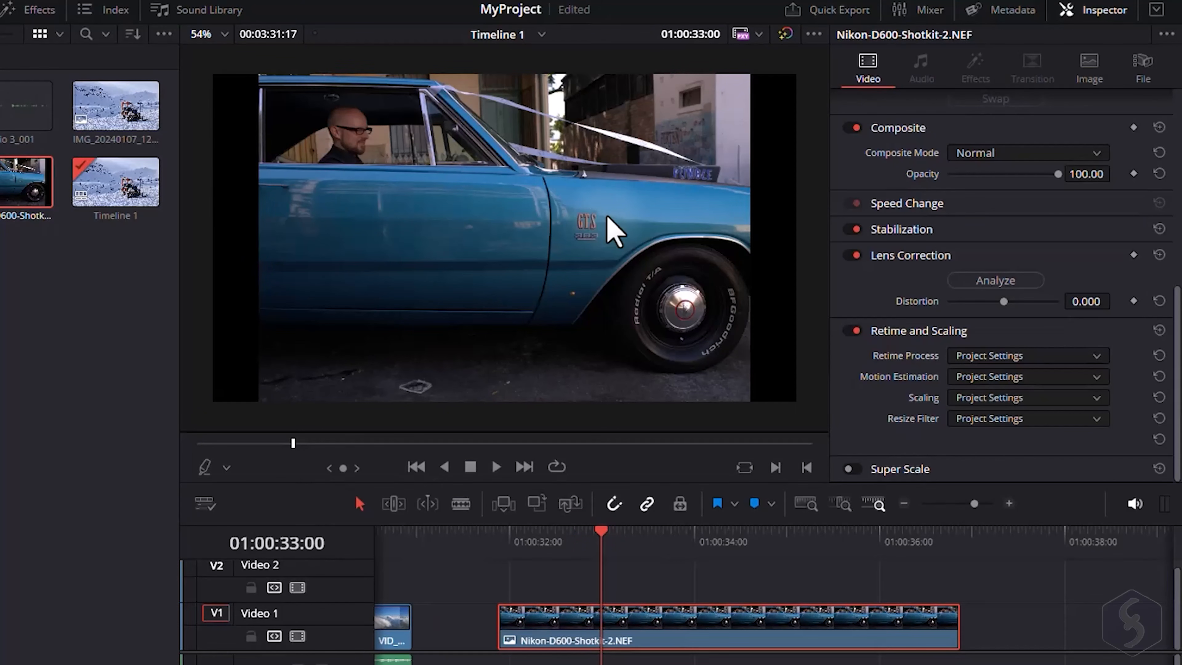
{"action": "left_click", "coordinate": [1082, 72]}
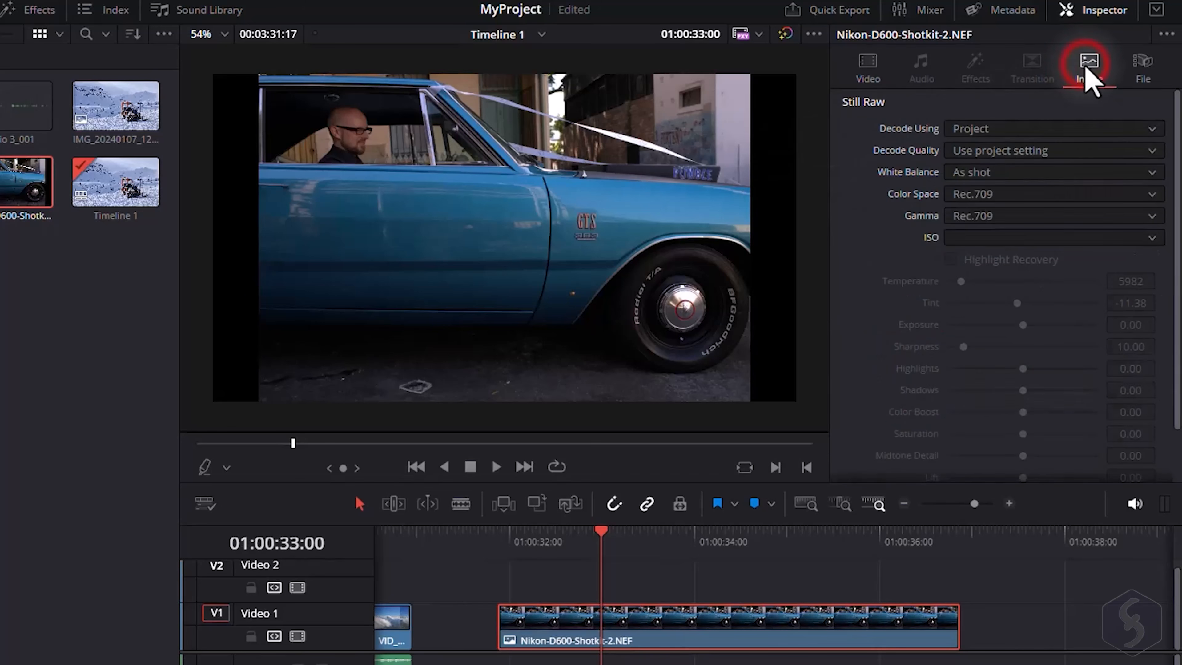
{"action": "left_click", "coordinate": [1000, 130]}
{"action": "left_click", "coordinate": [994, 205]}
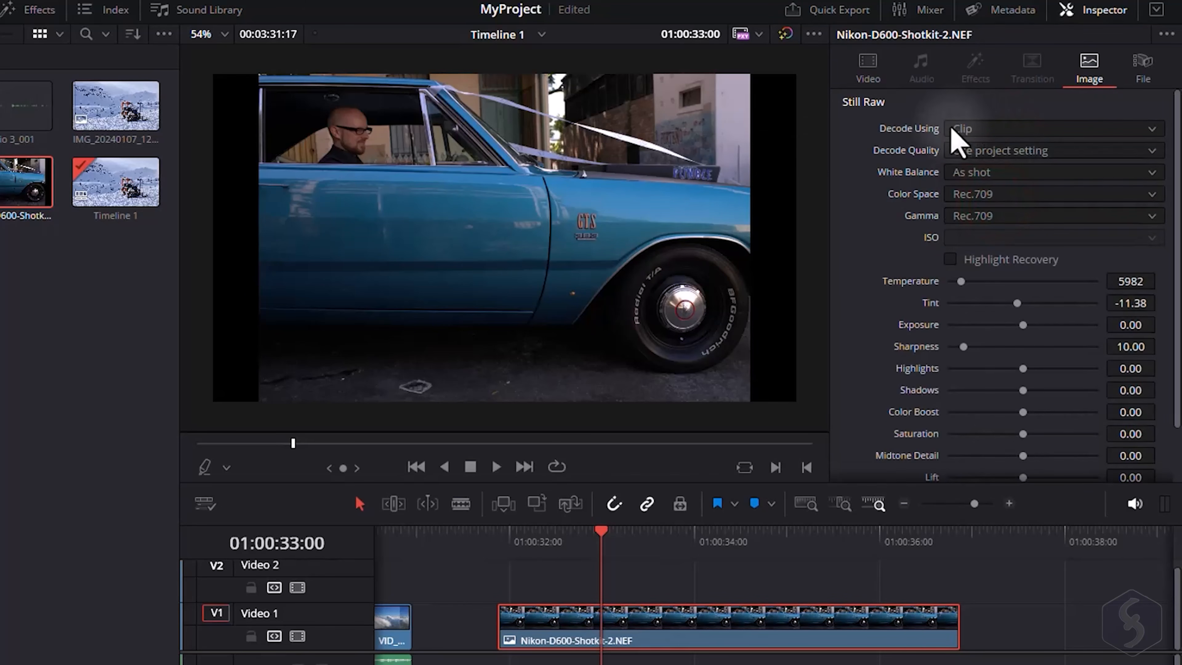
{"action": "mouse_move", "coordinate": [961, 281]}
{"action": "left_mouse_down"}
{"action": "mouse_move", "coordinate": [1050, 290]}
{"action": "mouse_move", "coordinate": [967, 281]}
{"action": "left_mouse_up"}
{"action": "left_click_drag", "start_coordinate": [1016, 303], "coordinate": [976, 316]}
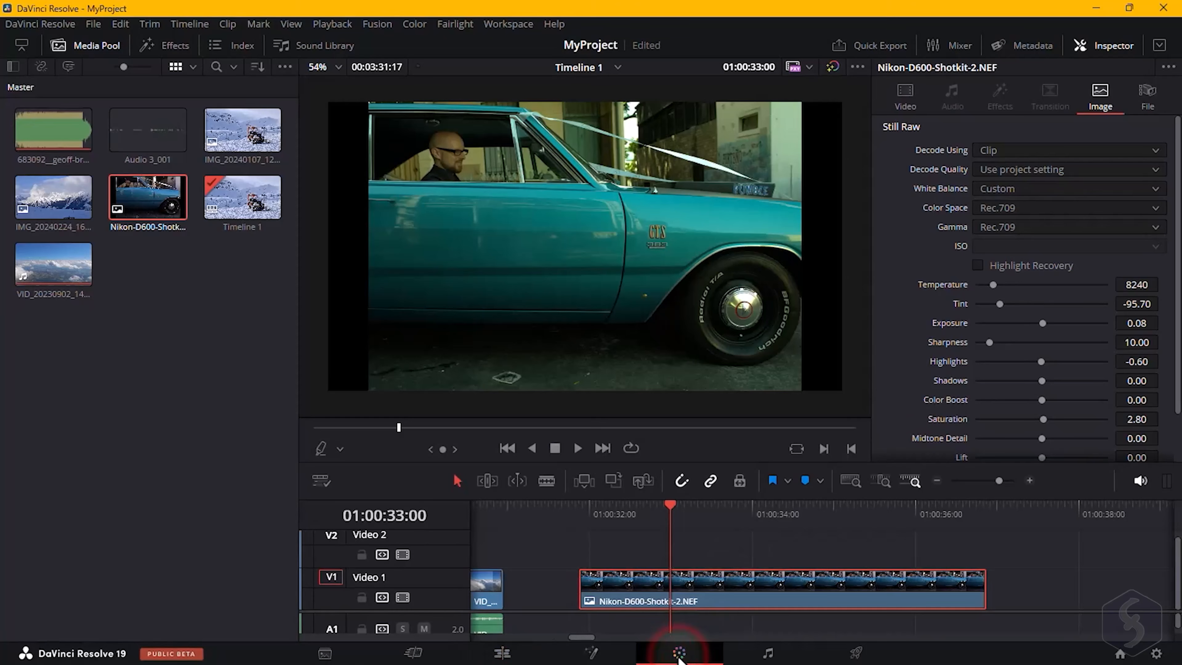
Switch to the Color page to preview the graded still and its curves.
{"action": "left_click", "coordinate": [679, 653]}
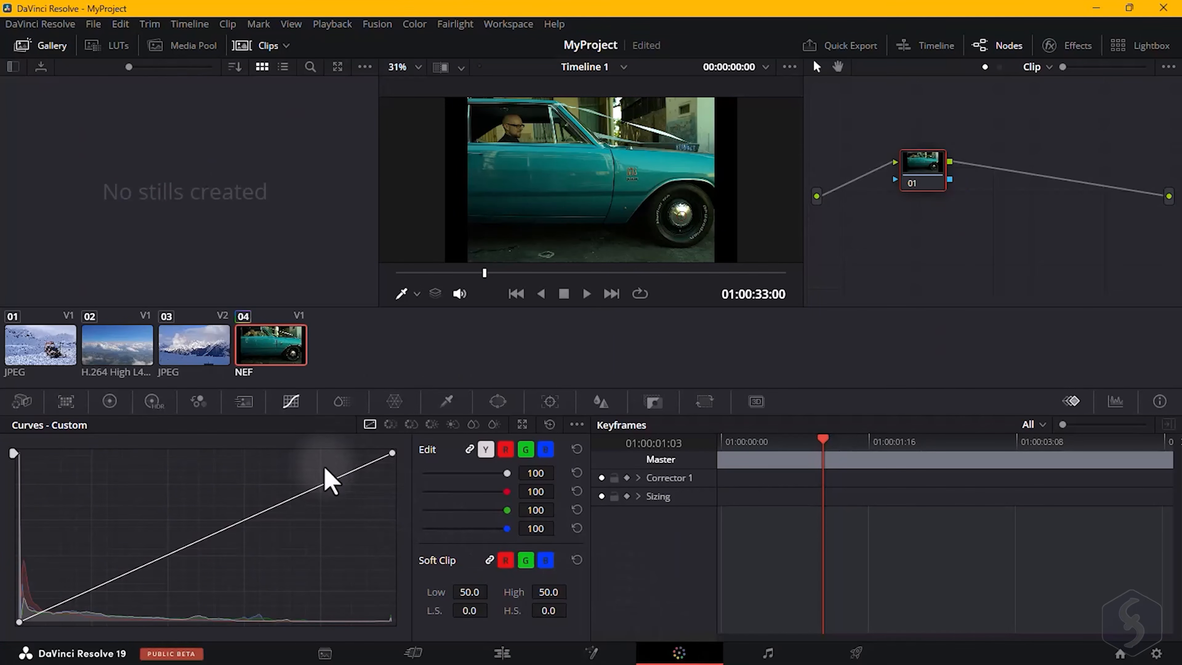
{"action": "left_click_drag", "start_coordinate": [331, 476], "coordinate": [351, 528]}
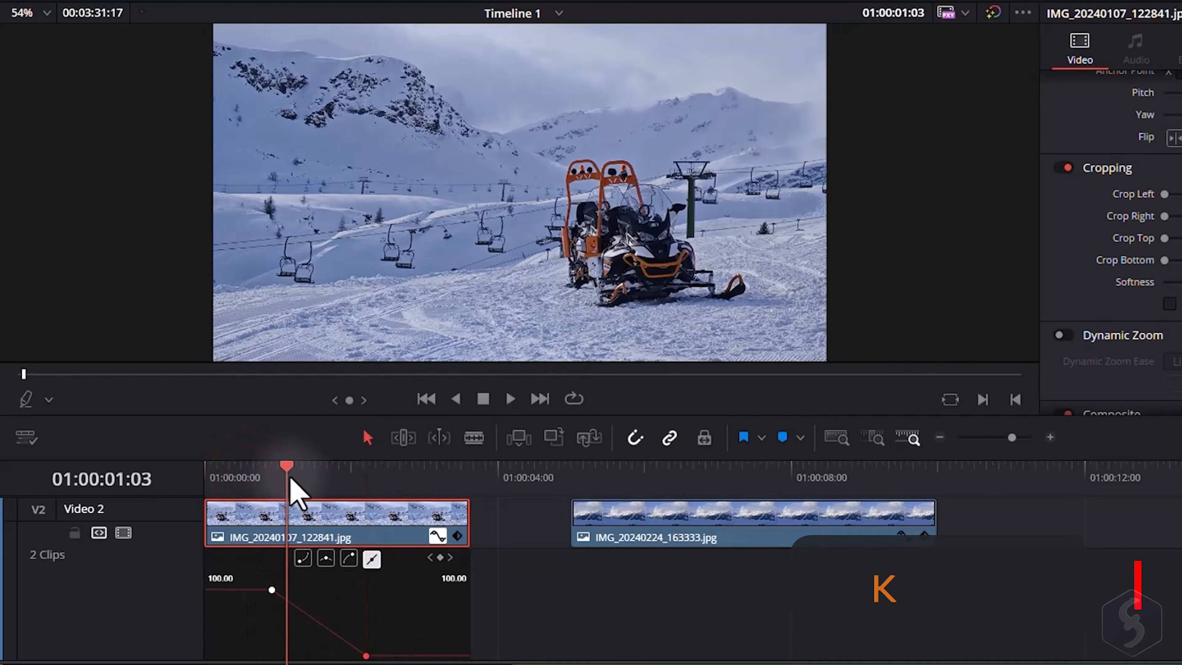
Open the keyframe curve editor for the first snow image clip on Video 2 to show its opacity curve.
{"action": "left_click_drag", "start_coordinate": [291, 480], "coordinate": [431, 486]}
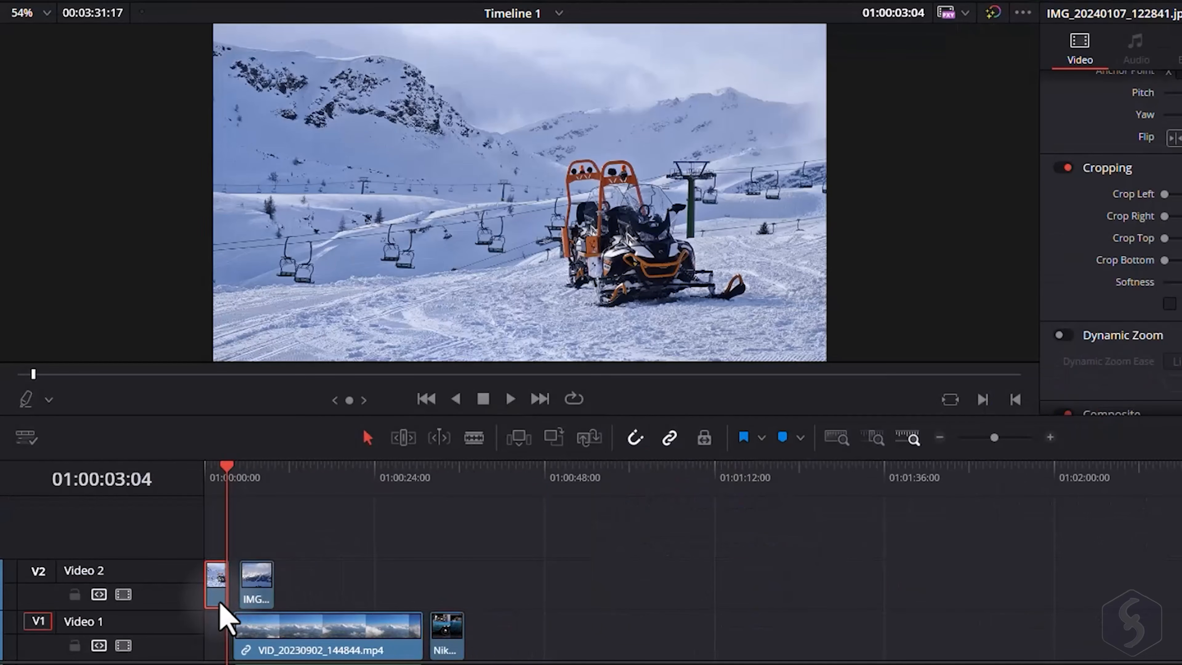
{"action": "scroll", "coordinate": [220, 602], "scroll_direction": "up", "scroll_amount": 5}
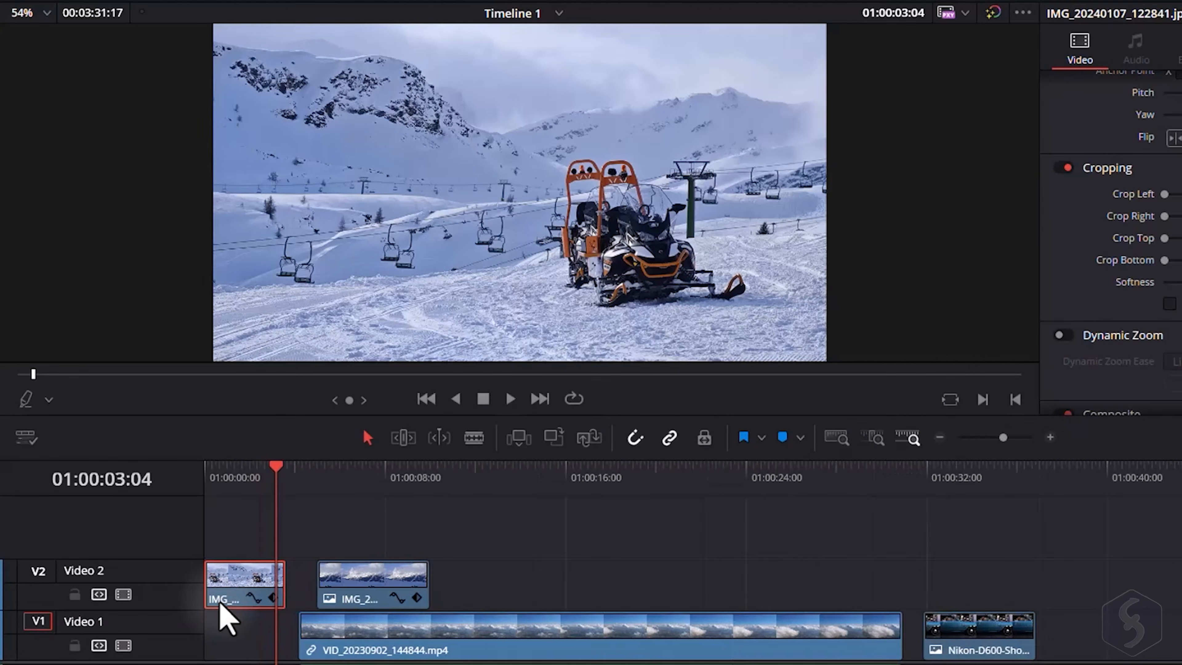
{"action": "scroll", "coordinate": [220, 602], "scroll_direction": "up", "scroll_amount": 5}
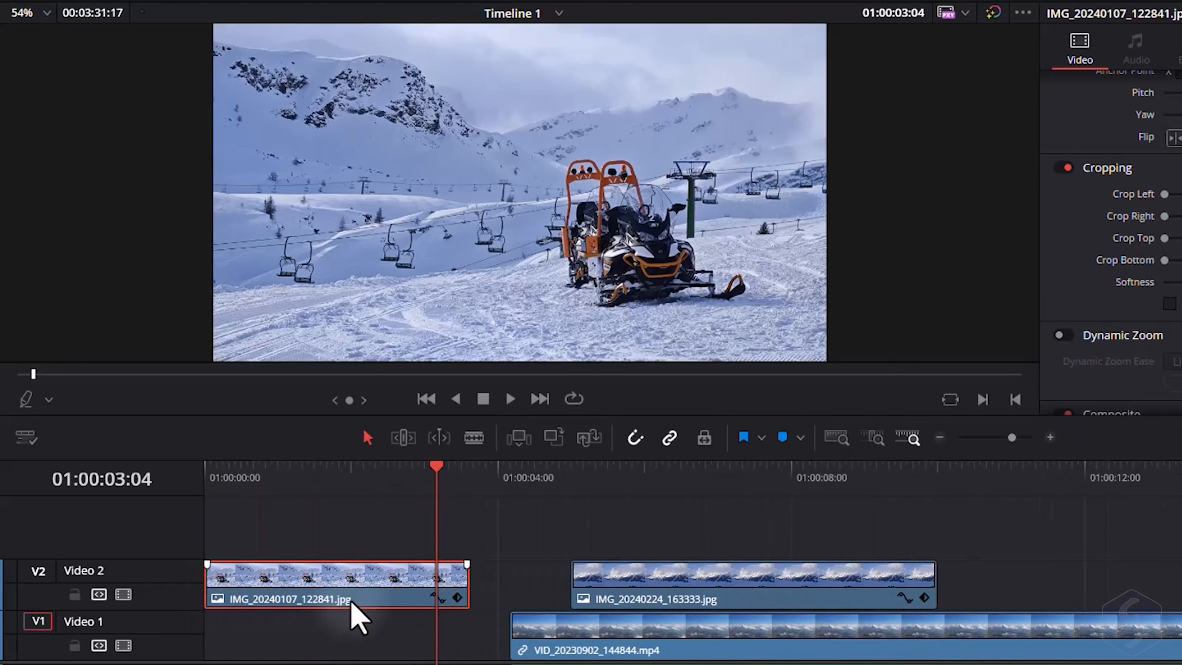
{"action": "left_click", "coordinate": [440, 600]}
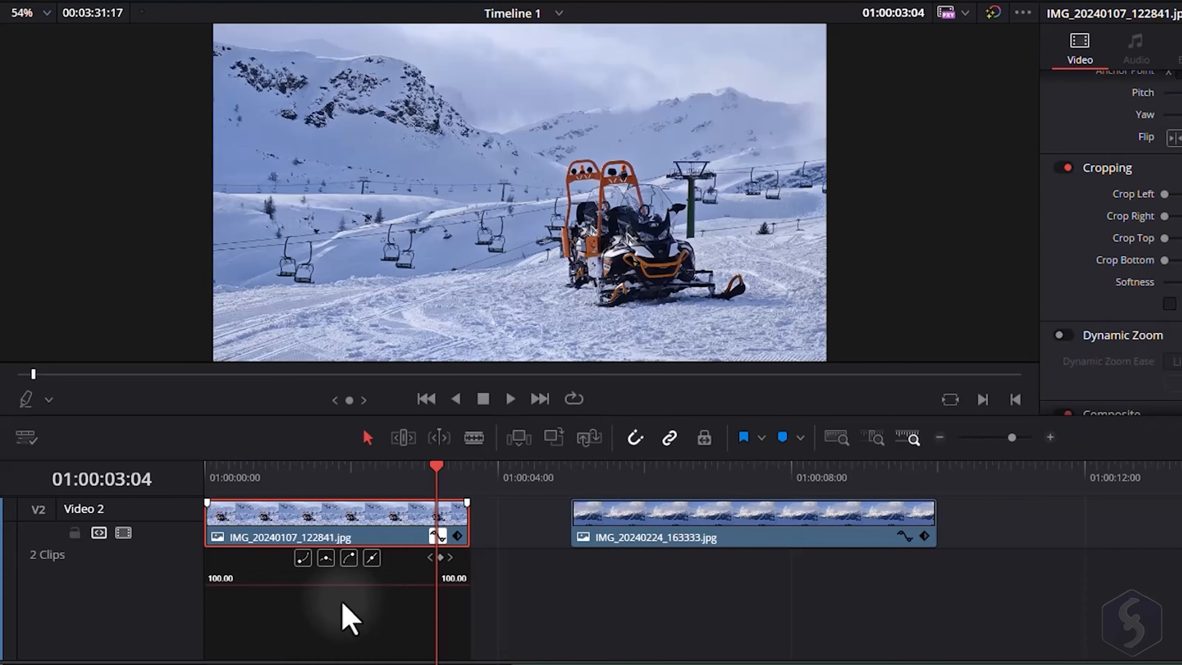
{"action": "left_click", "coordinate": [284, 612]}
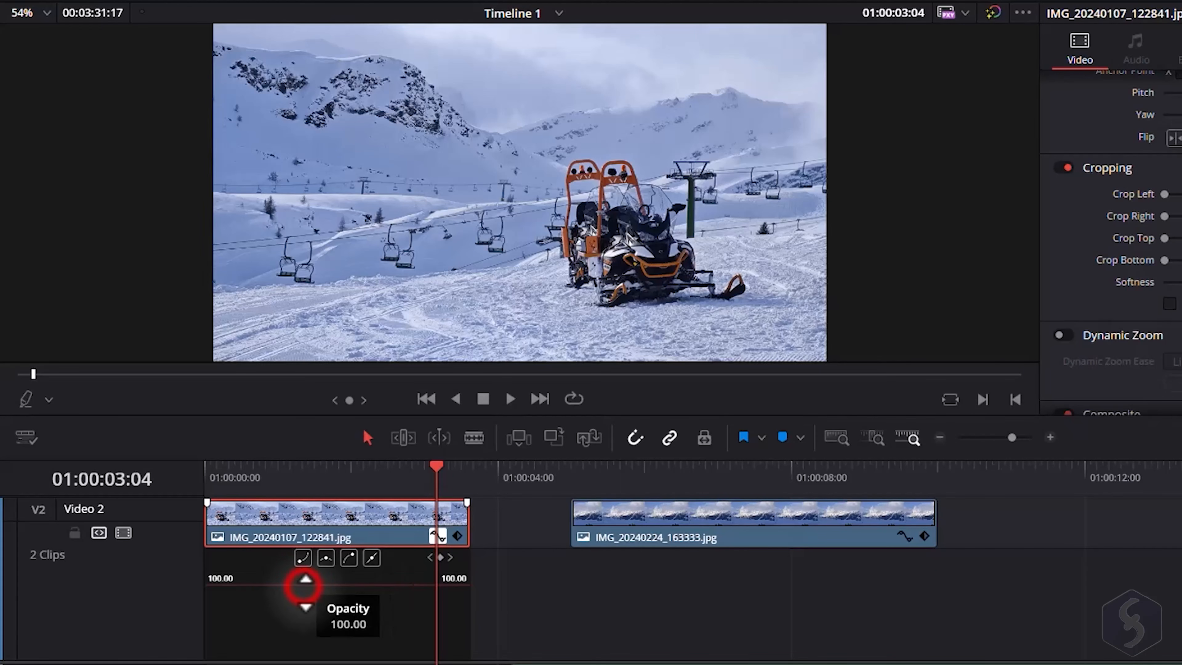
{"action": "mouse_move", "coordinate": [304, 578]}
{"action": "left_mouse_down"}
{"action": "mouse_move", "coordinate": [291, 591]}
{"action": "mouse_move", "coordinate": [289, 638]}
{"action": "mouse_move", "coordinate": [302, 581]}
{"action": "left_mouse_up"}
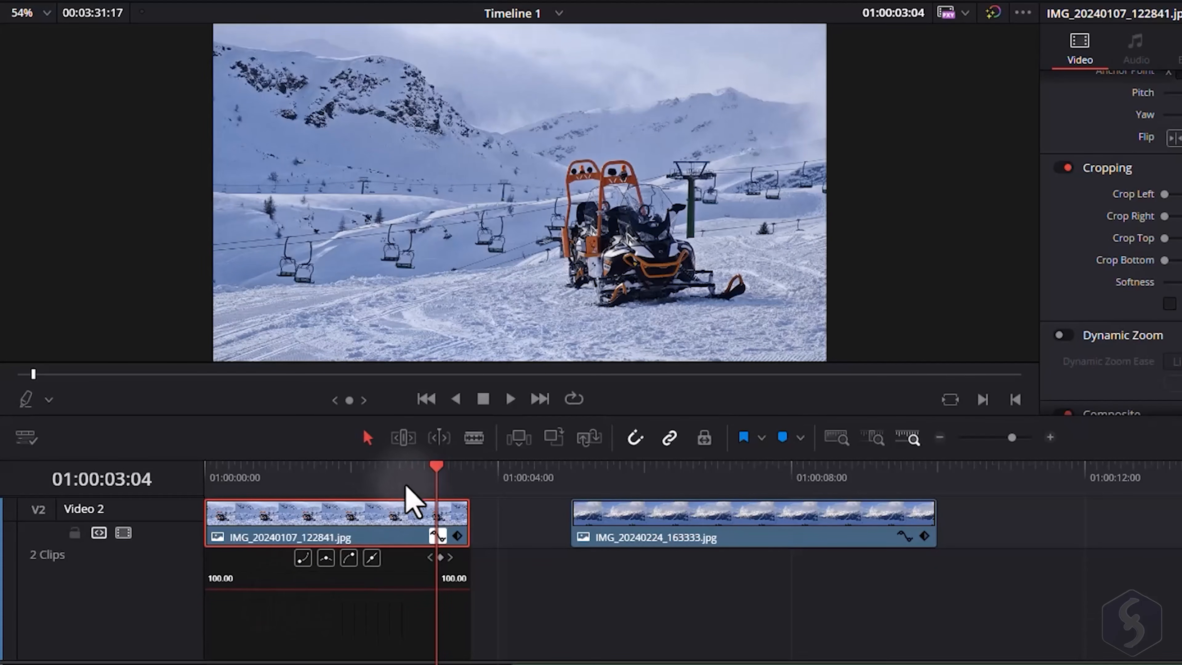
Add opacity keyframes at about 01:00:00:22 and 01:00:02:05 and pull the second one down to fade the image out.
{"action": "left_click_drag", "start_coordinate": [433, 465], "coordinate": [278, 483]}
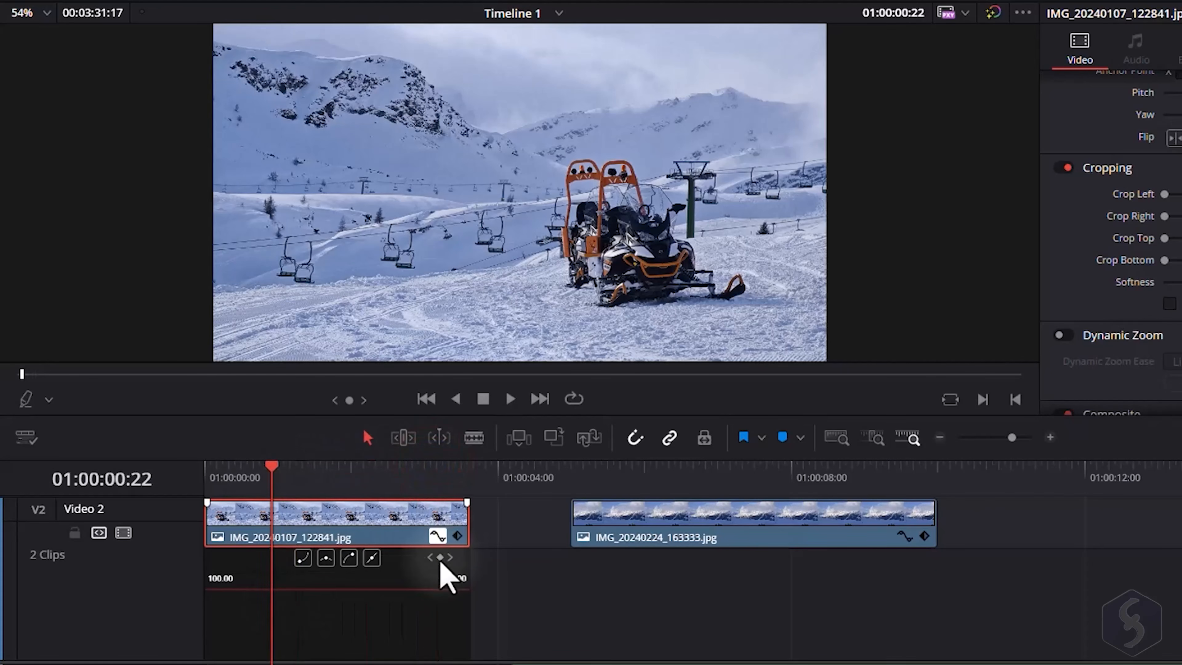
{"action": "left_click", "coordinate": [439, 557]}
{"action": "left_click_drag", "start_coordinate": [274, 466], "coordinate": [367, 467]}
{"action": "left_click", "coordinate": [440, 557]}
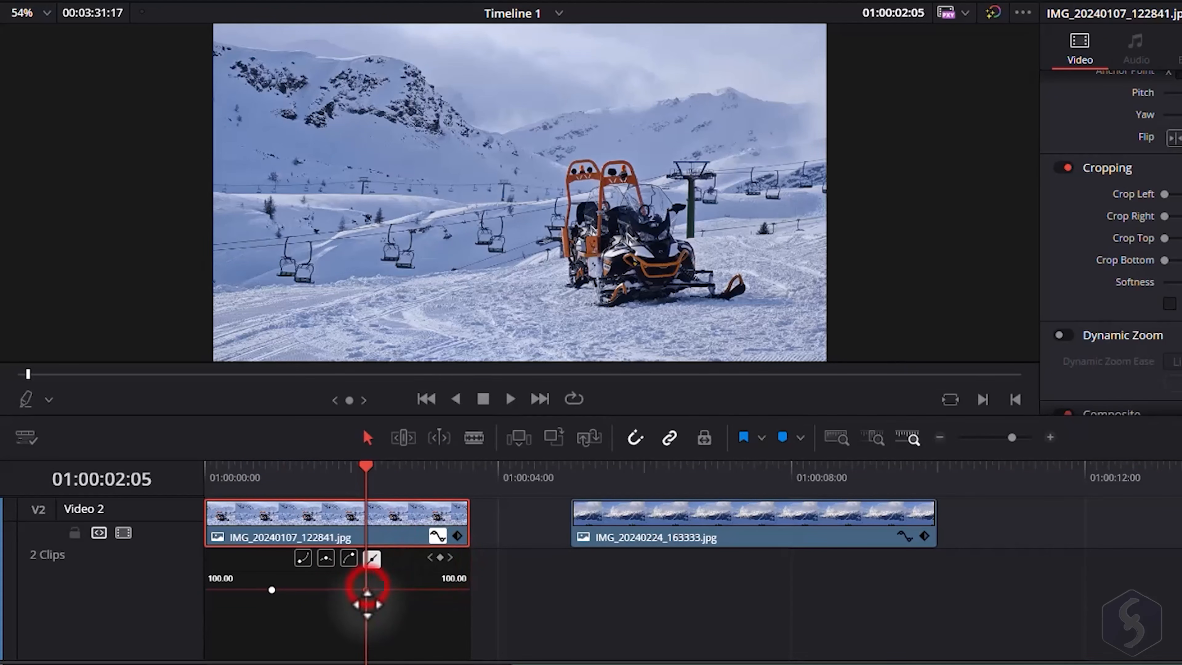
{"action": "left_click_drag", "start_coordinate": [367, 591], "coordinate": [367, 653]}
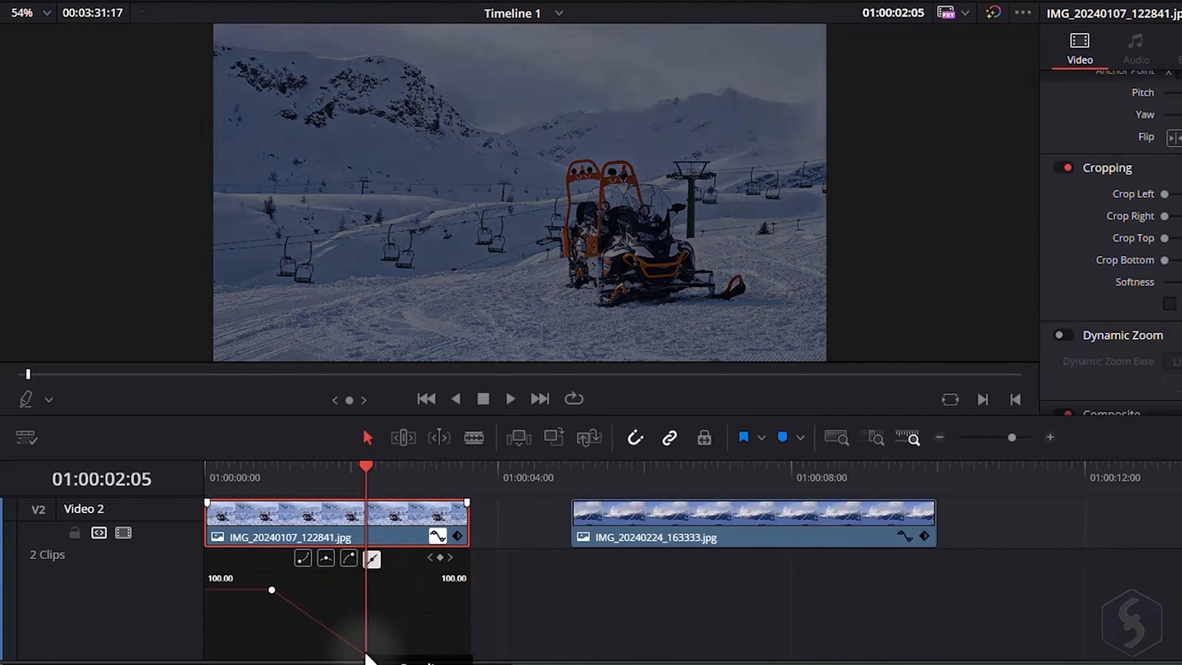
Refine the opacity fade with an eased curve handle and a lowered keyframe near 01:00:03:04, then reset Opacity in the Inspector.
{"action": "left_click", "coordinate": [246, 474]}
{"action": "left_click_drag", "start_coordinate": [282, 475], "coordinate": [423, 486]}
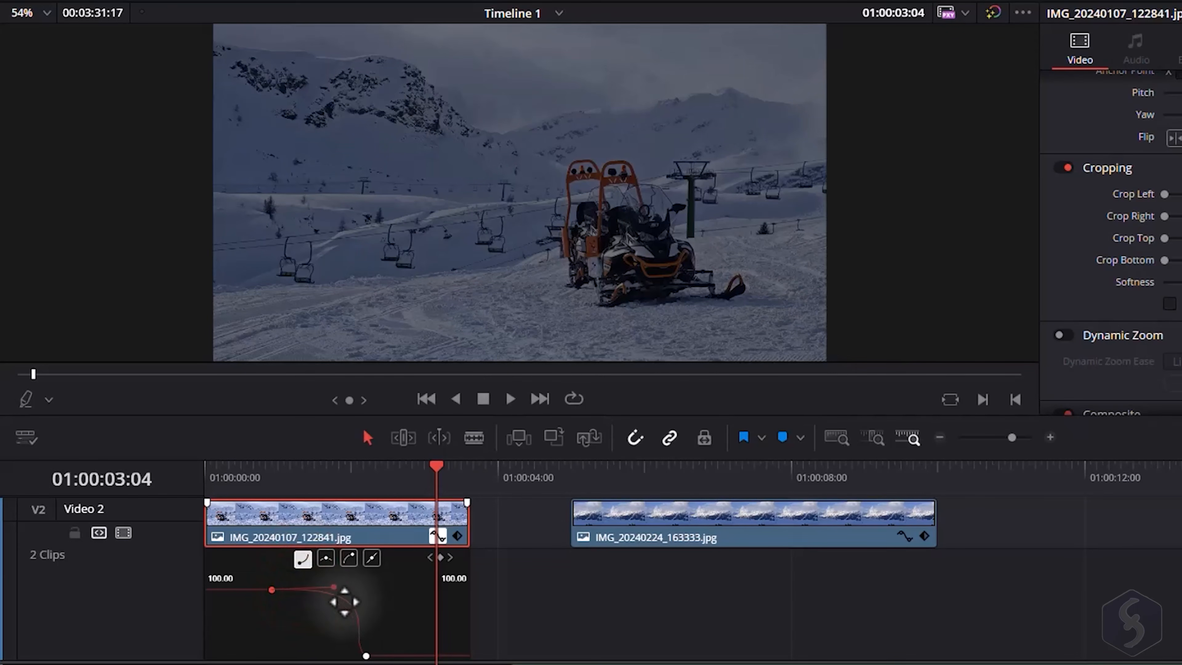
{"action": "left_click_drag", "start_coordinate": [345, 601], "coordinate": [302, 623]}
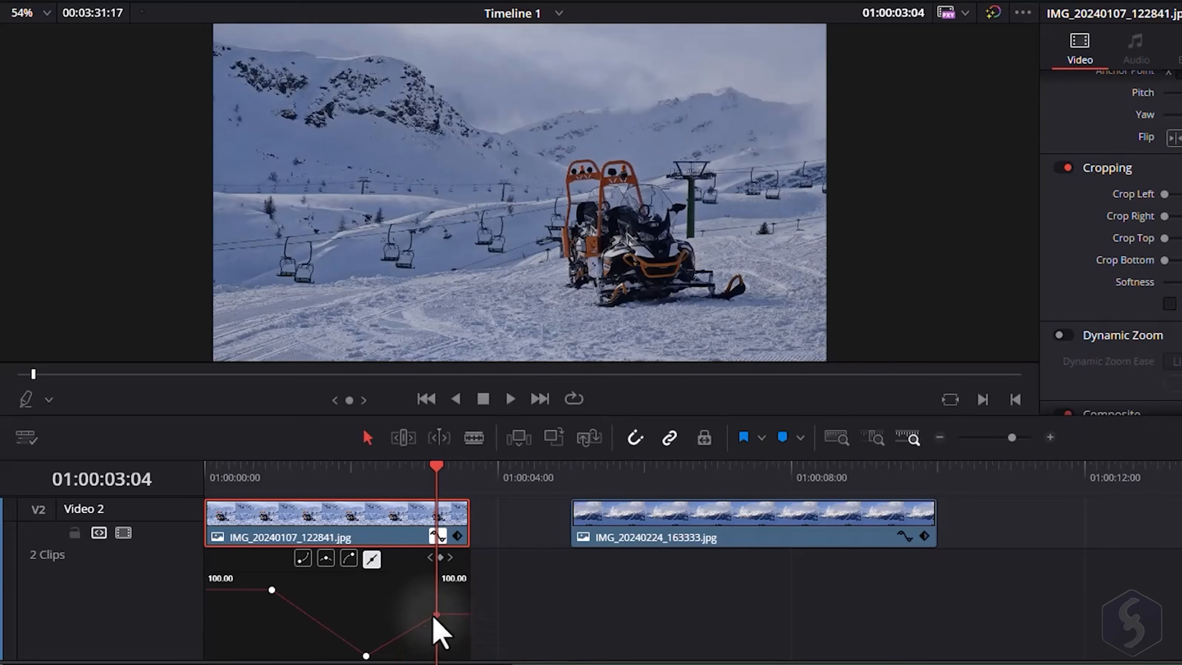
{"action": "left_click_drag", "start_coordinate": [440, 621], "coordinate": [445, 650]}
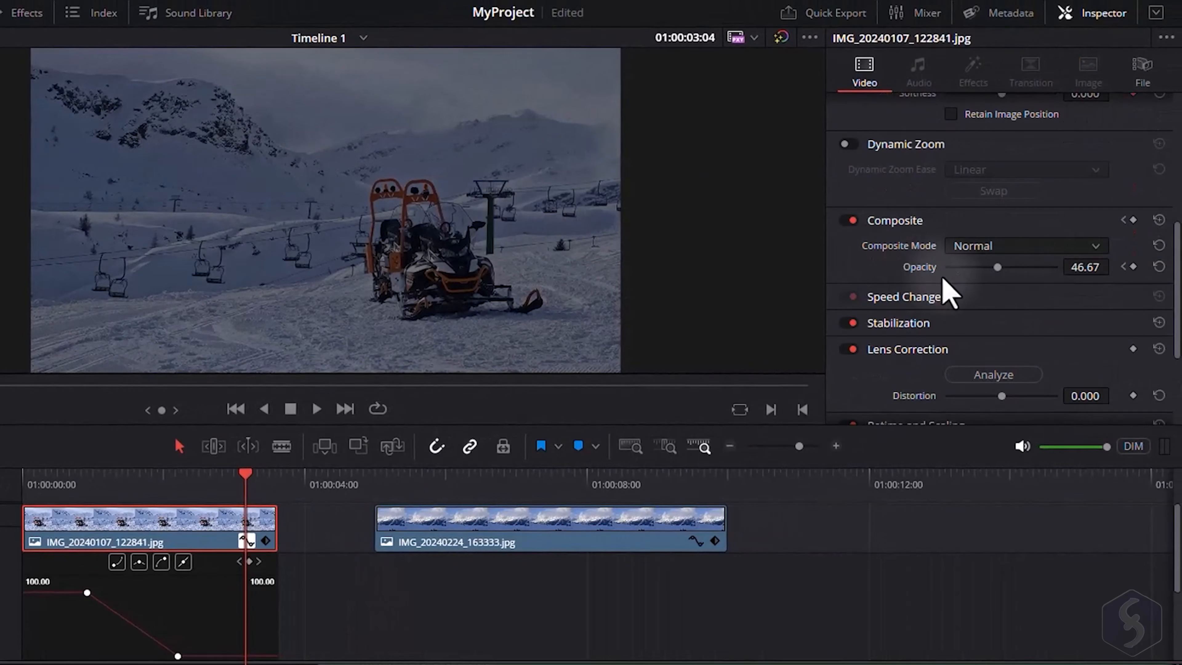
{"action": "left_click", "coordinate": [1158, 266]}
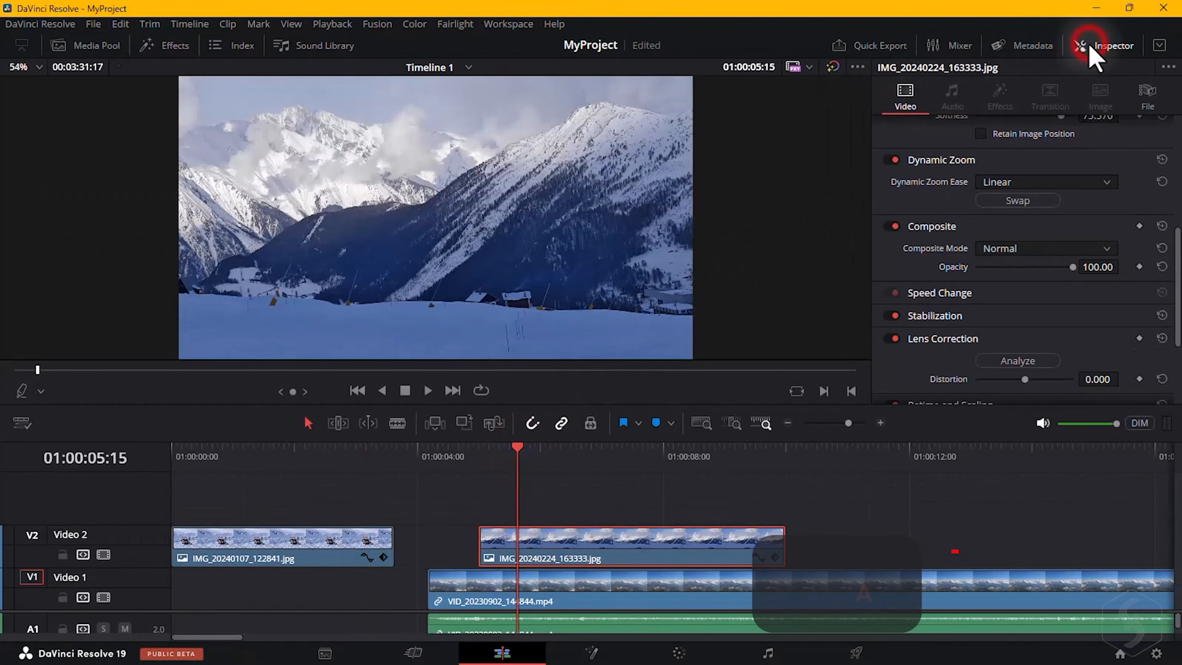
Open the Effects library and browse the Toolbox Effects, Open FX and Audio FX categories.
{"action": "left_click", "coordinate": [1083, 47]}
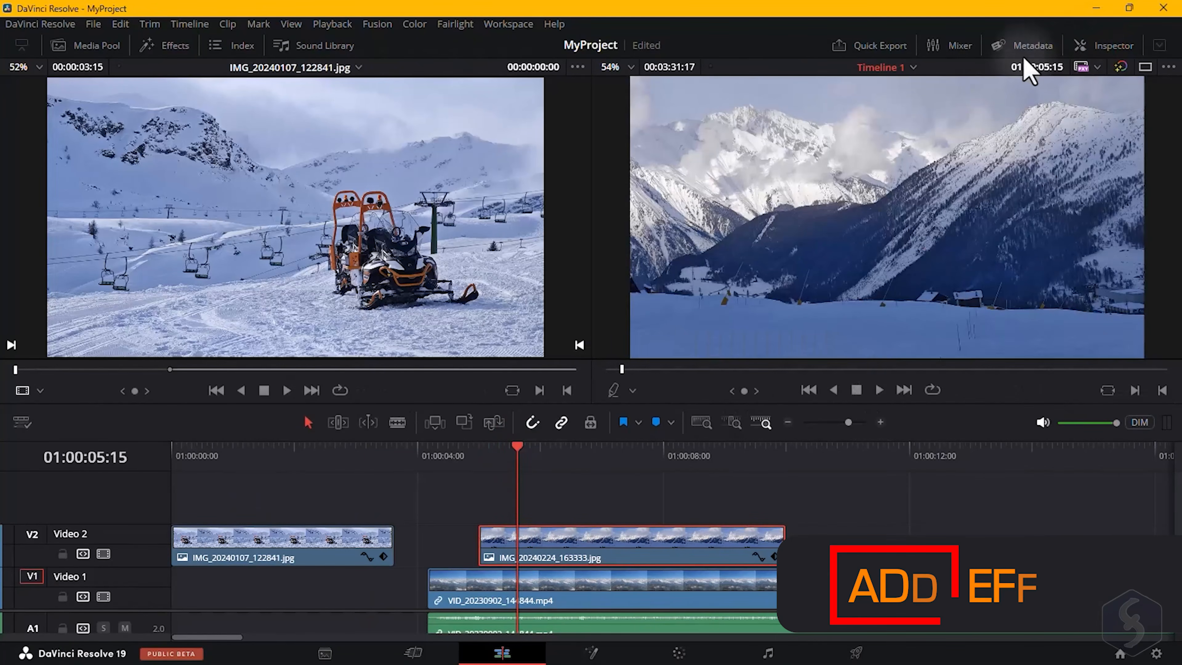
{"action": "left_click", "coordinate": [164, 46]}
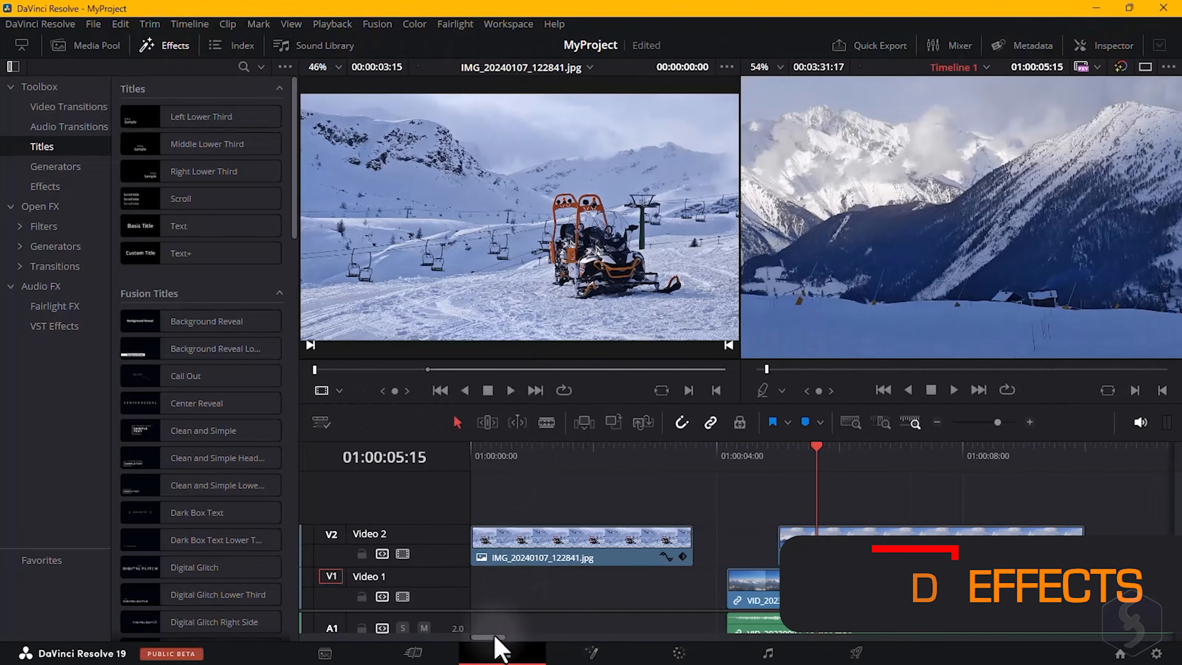
{"action": "left_click_drag", "start_coordinate": [494, 636], "coordinate": [505, 637]}
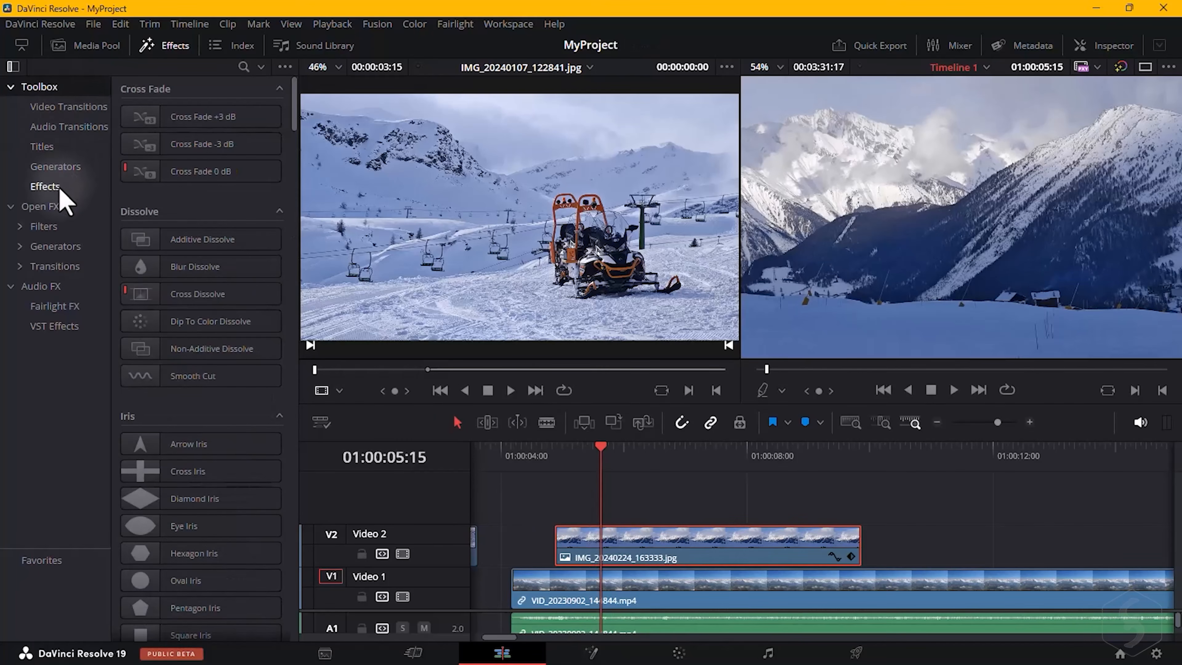
{"action": "left_click", "coordinate": [45, 186]}
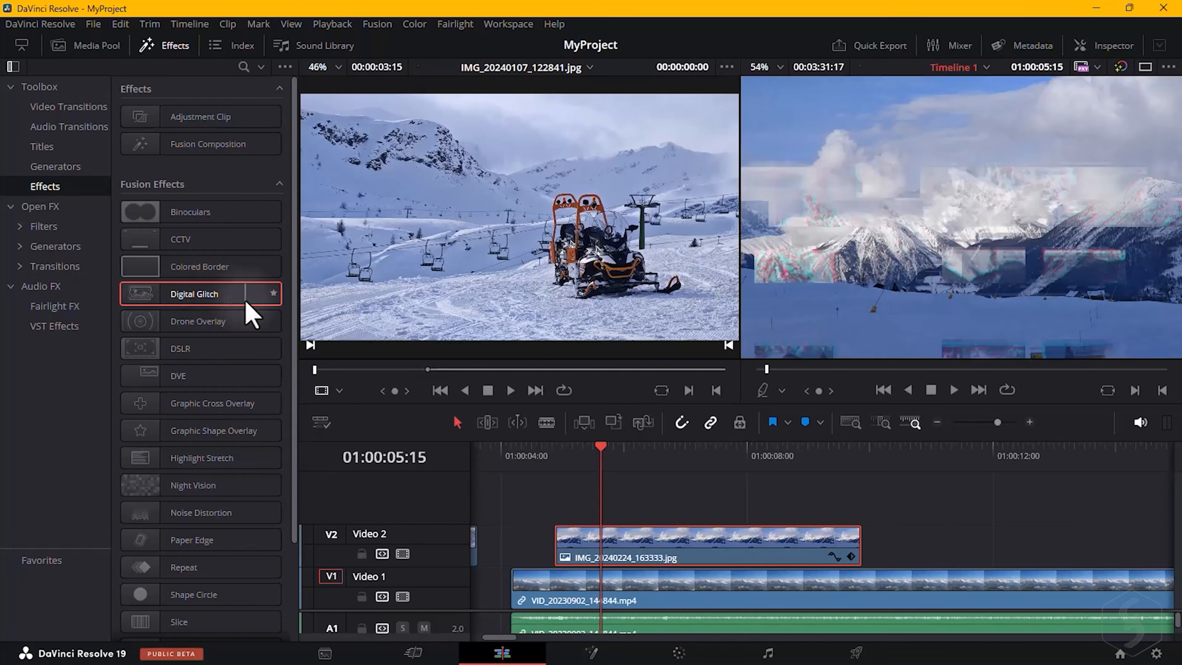
{"action": "left_click", "coordinate": [41, 208]}
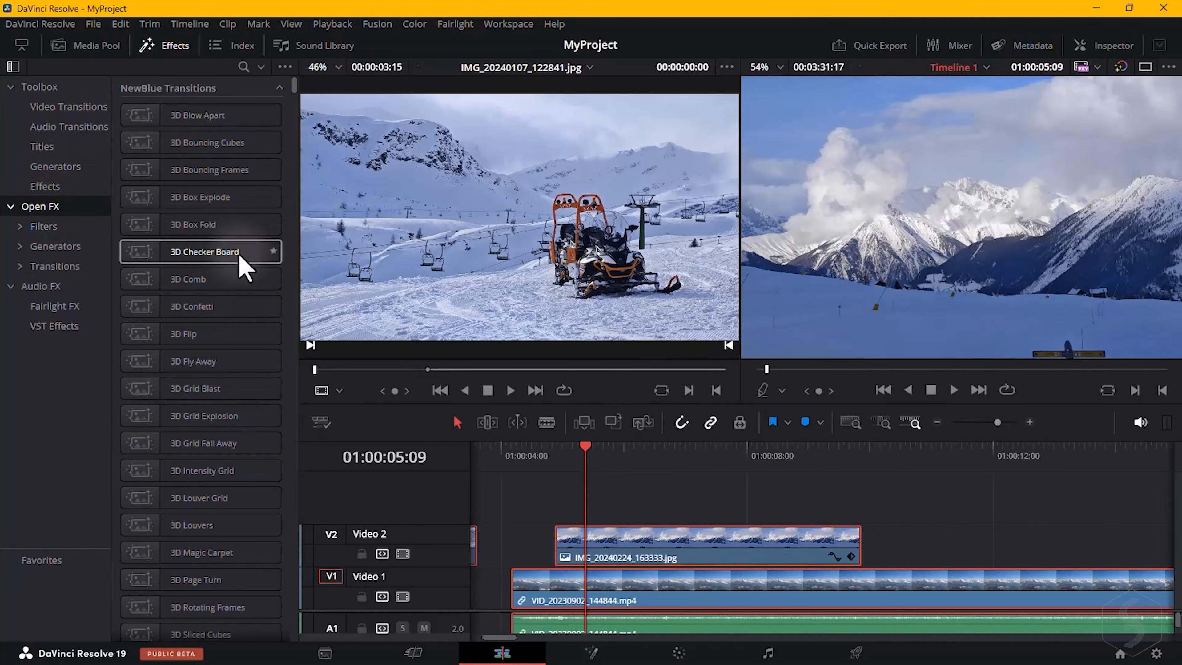
{"action": "scroll", "coordinate": [219, 338], "scroll_direction": "down", "scroll_amount": 15}
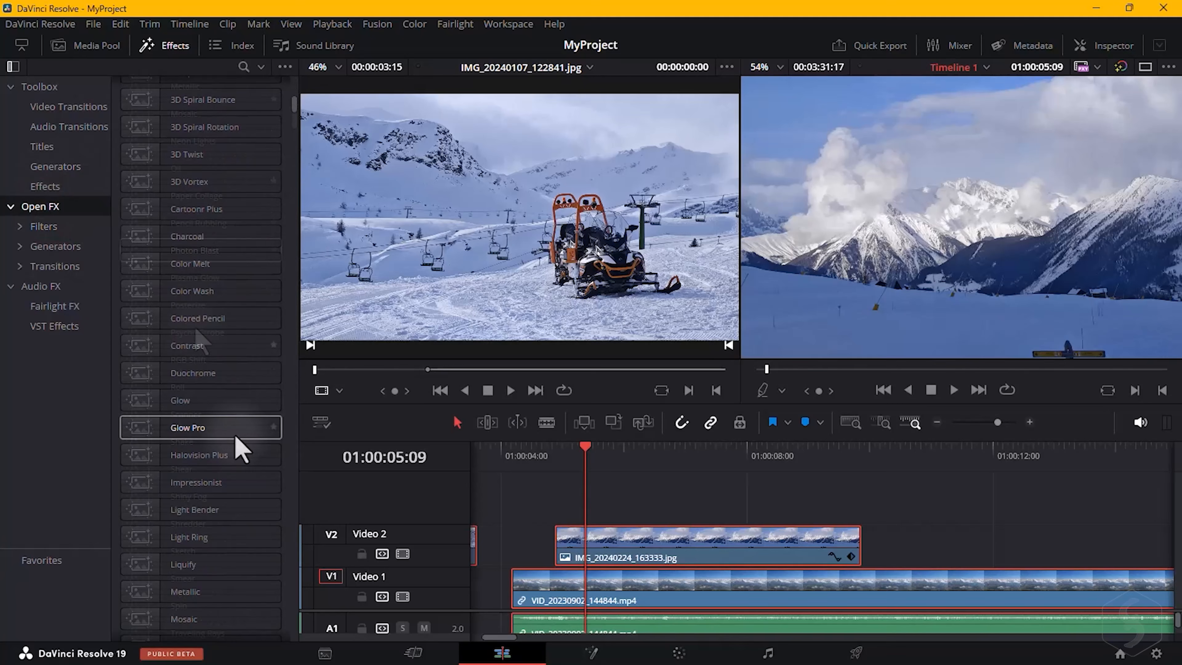
{"action": "left_click", "coordinate": [41, 286]}
{"action": "scroll", "coordinate": [251, 158], "scroll_direction": "up", "scroll_amount": 10}
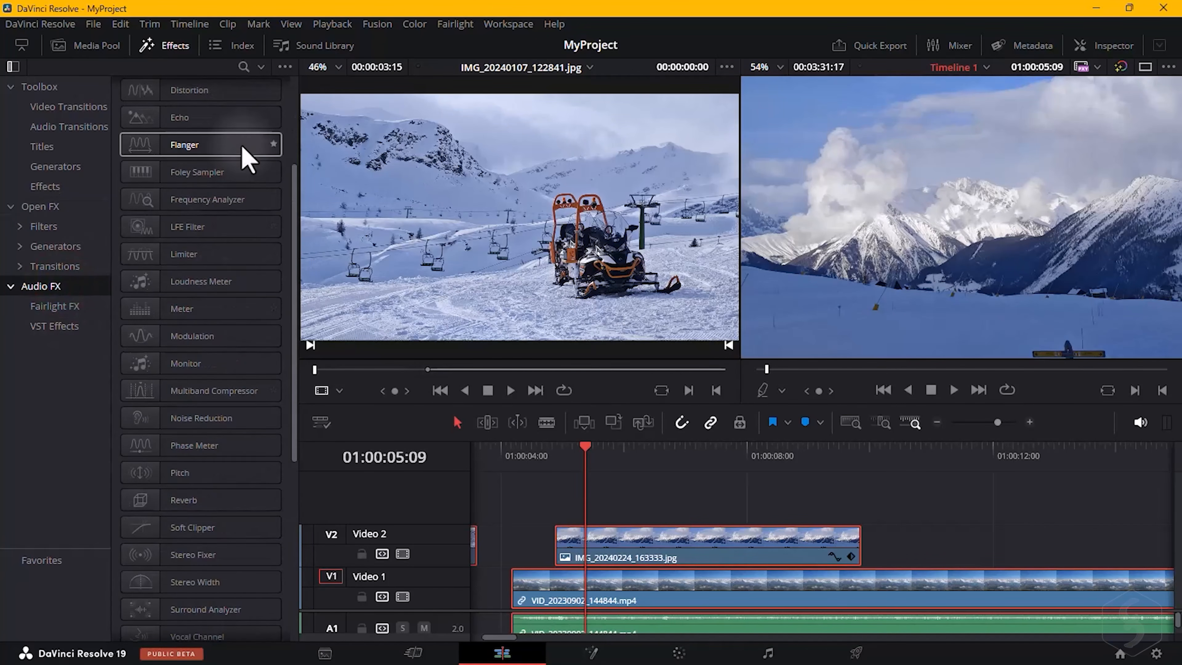
{"action": "scroll", "coordinate": [234, 205], "scroll_direction": "up", "scroll_amount": 20}
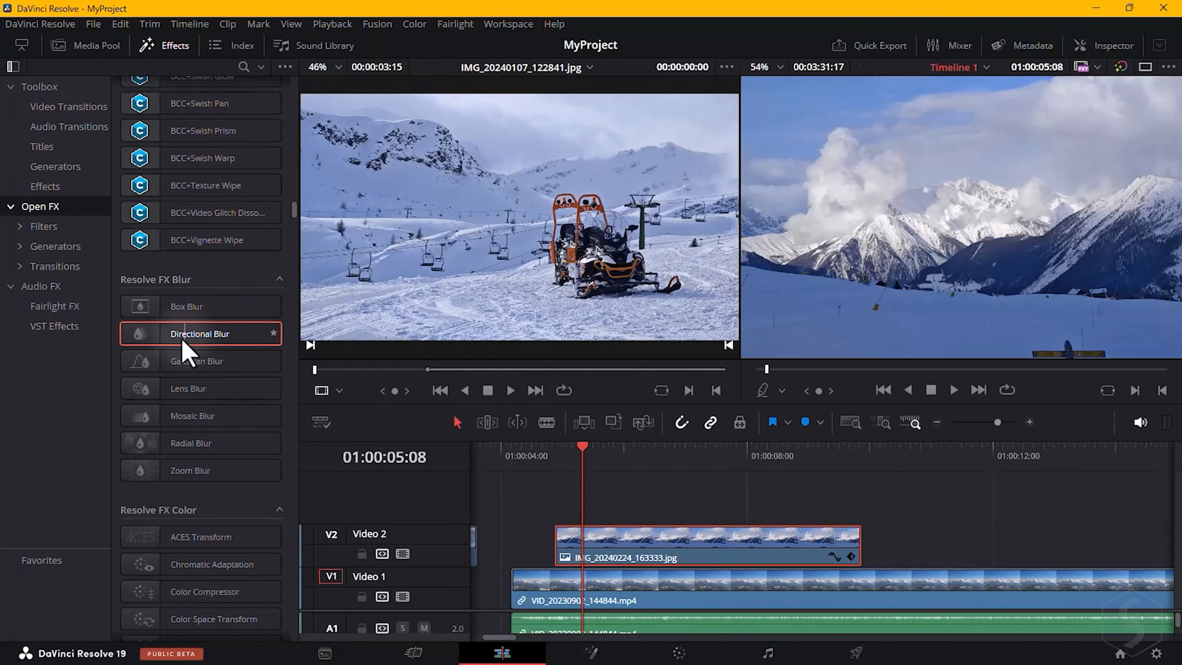
{"action": "mouse_move", "coordinate": [181, 342]}
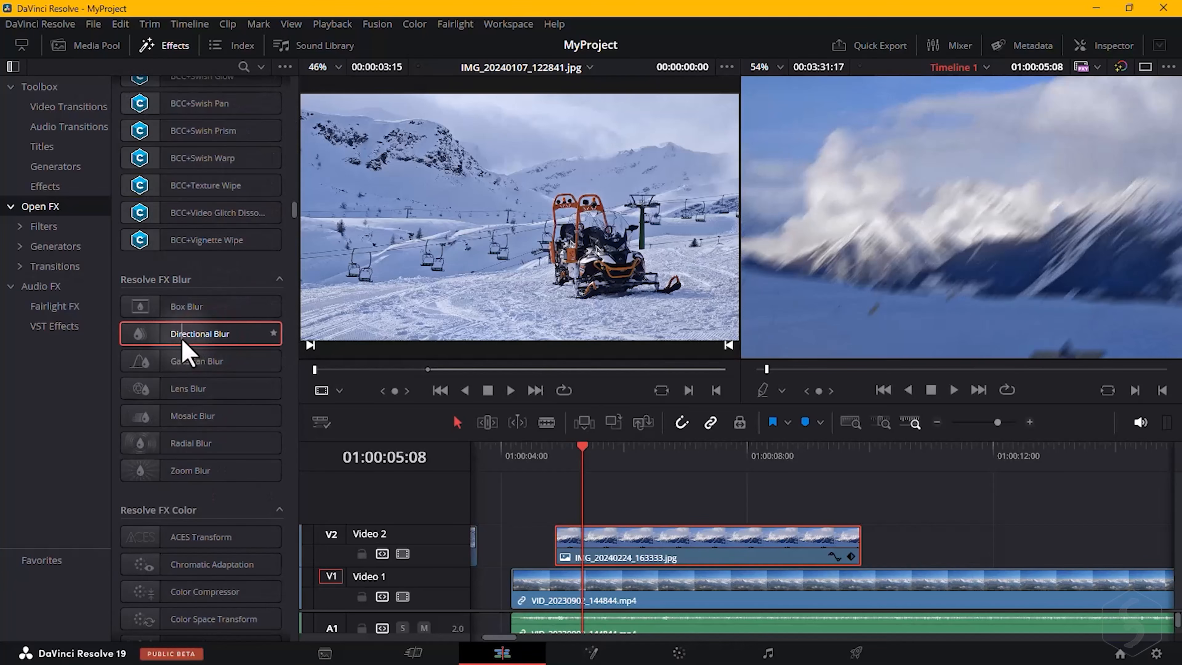
{"action": "scroll", "coordinate": [196, 328], "scroll_direction": "down", "scroll_amount": 1}
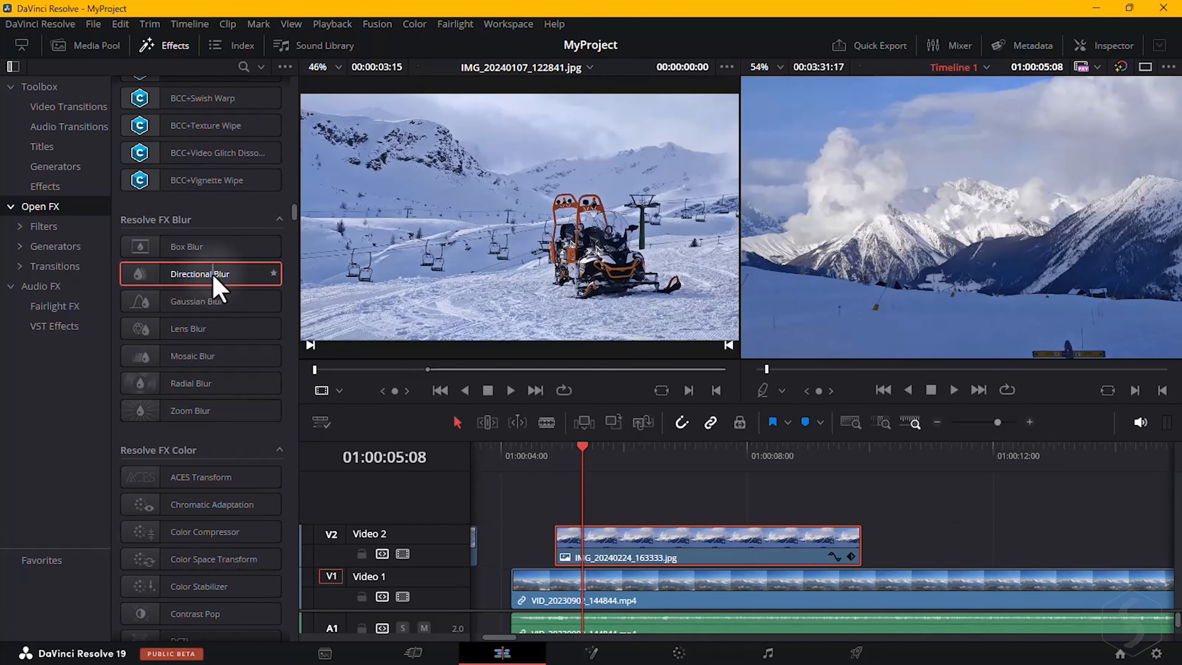
Apply the Directional Blur and Ripples effects to the second snow image clip on Video 2.
{"action": "left_click_drag", "start_coordinate": [172, 279], "coordinate": [595, 559]}
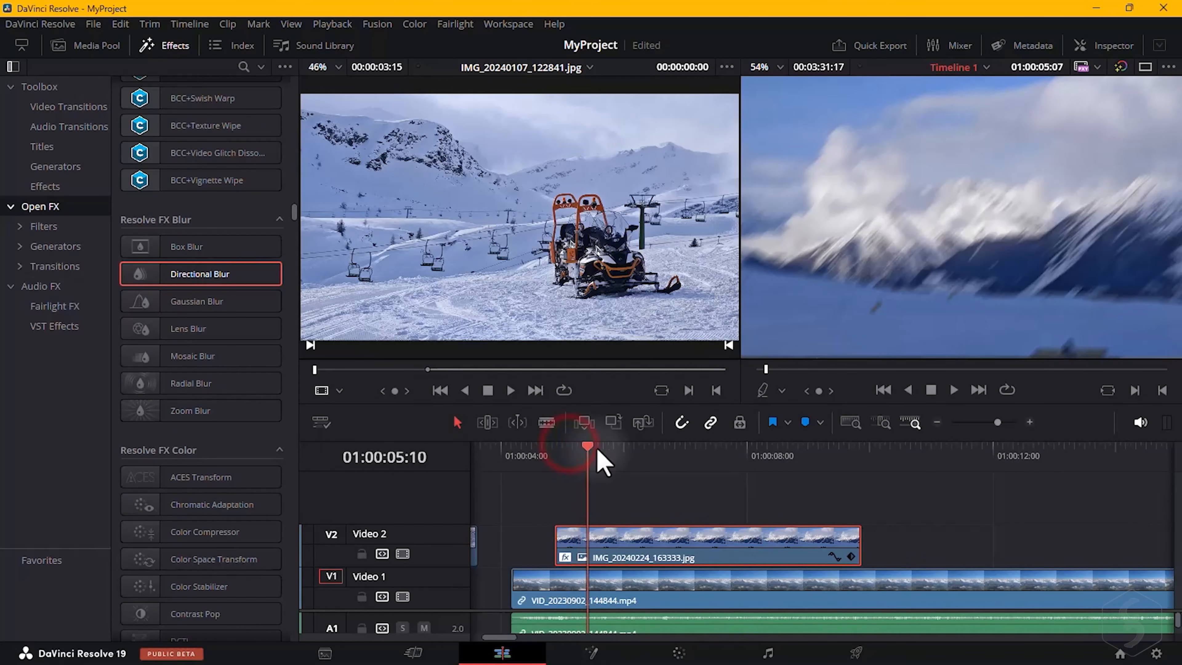
{"action": "left_click_drag", "start_coordinate": [597, 450], "coordinate": [598, 451]}
{"action": "left_click_drag", "start_coordinate": [201, 360], "coordinate": [700, 556]}
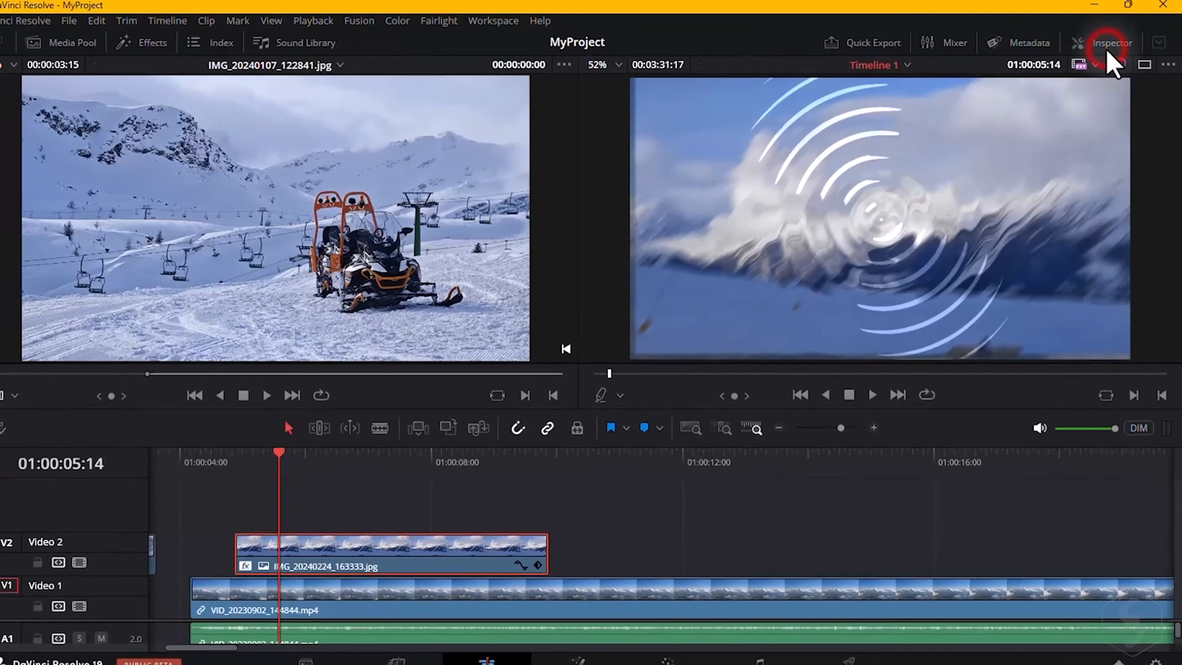
Toggle the Ripples effect off and back on in the Inspector and move it up the effect stack.
{"action": "left_click", "coordinate": [1110, 49]}
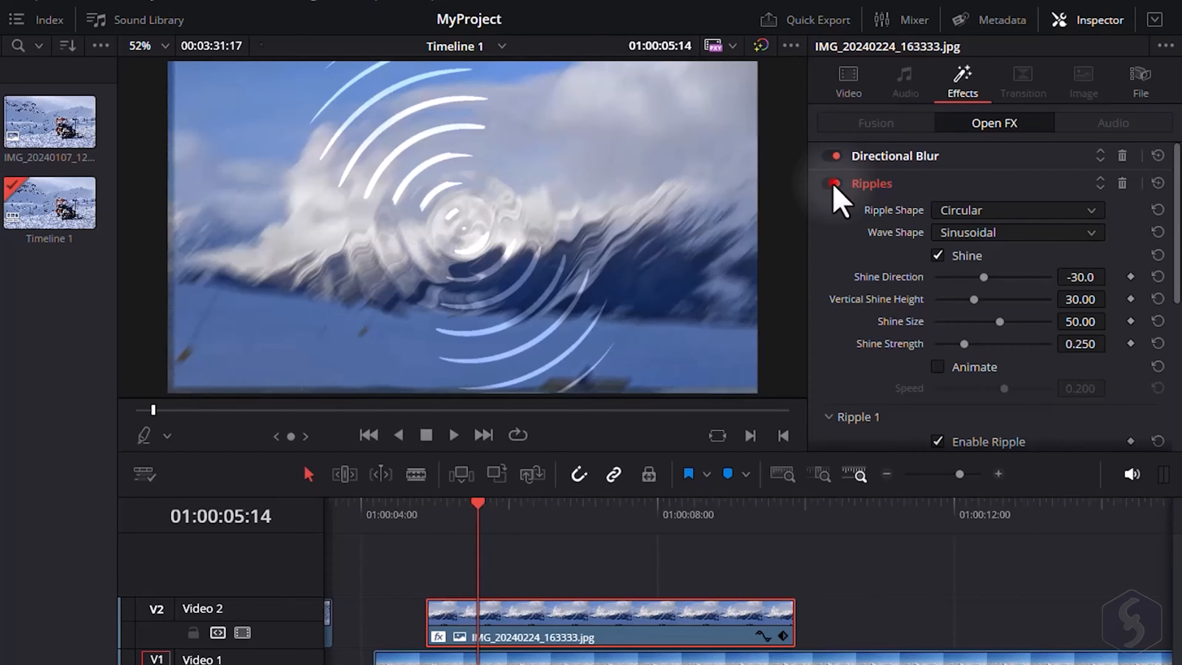
{"action": "left_click", "coordinate": [833, 183]}
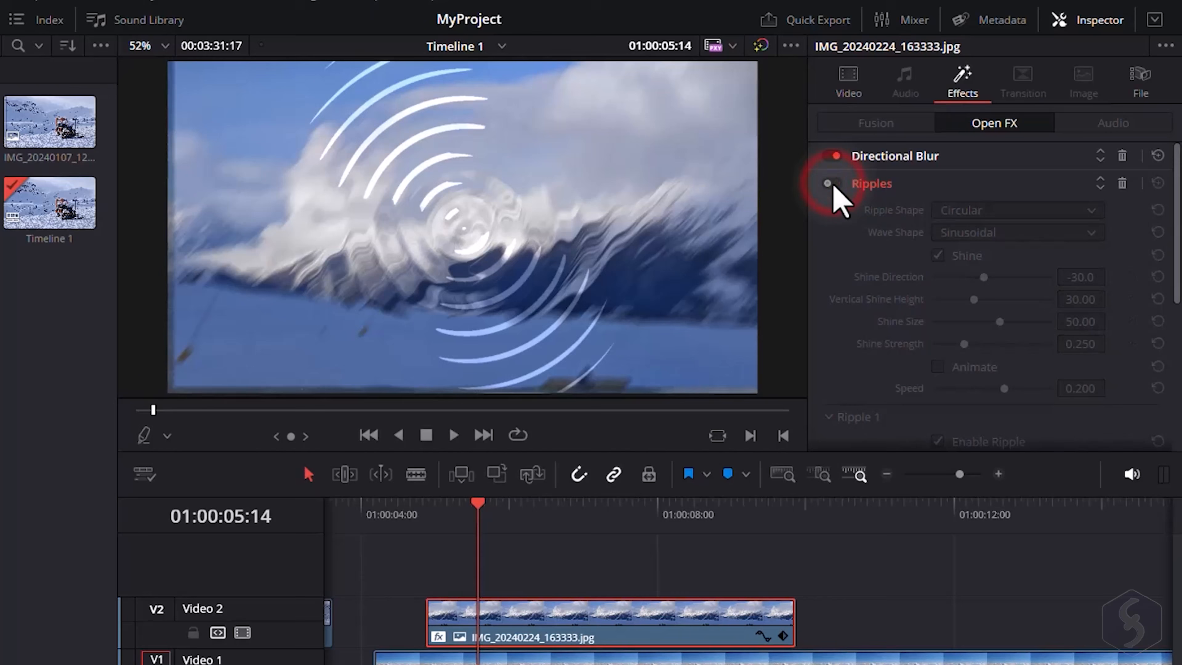
{"action": "left_click", "coordinate": [832, 184]}
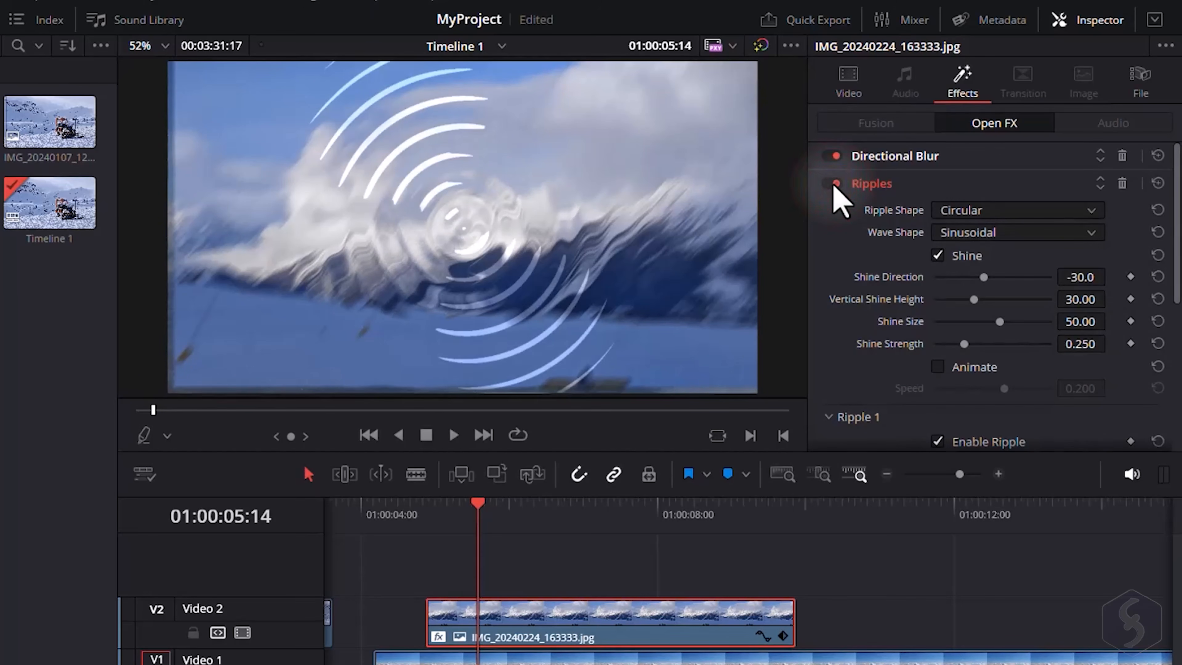
{"action": "left_click", "coordinate": [1100, 179]}
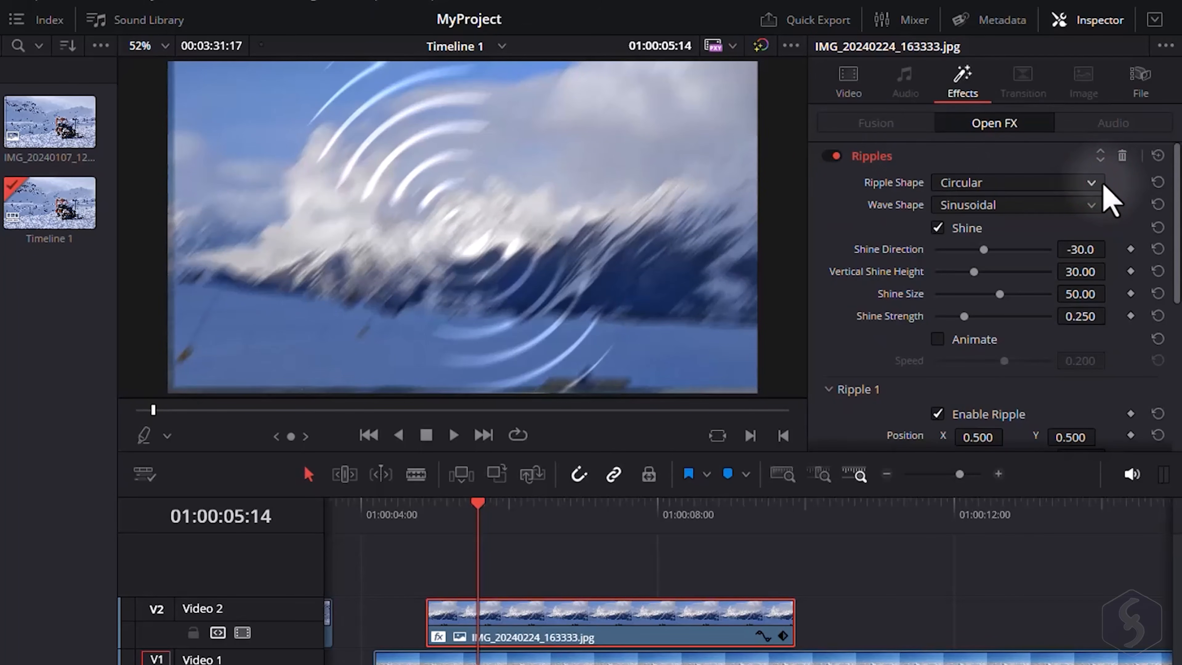
Collapse the effect controls, move Ripples below Directional Blur, and delete the Directional Blur effect.
{"action": "left_click", "coordinate": [912, 158]}
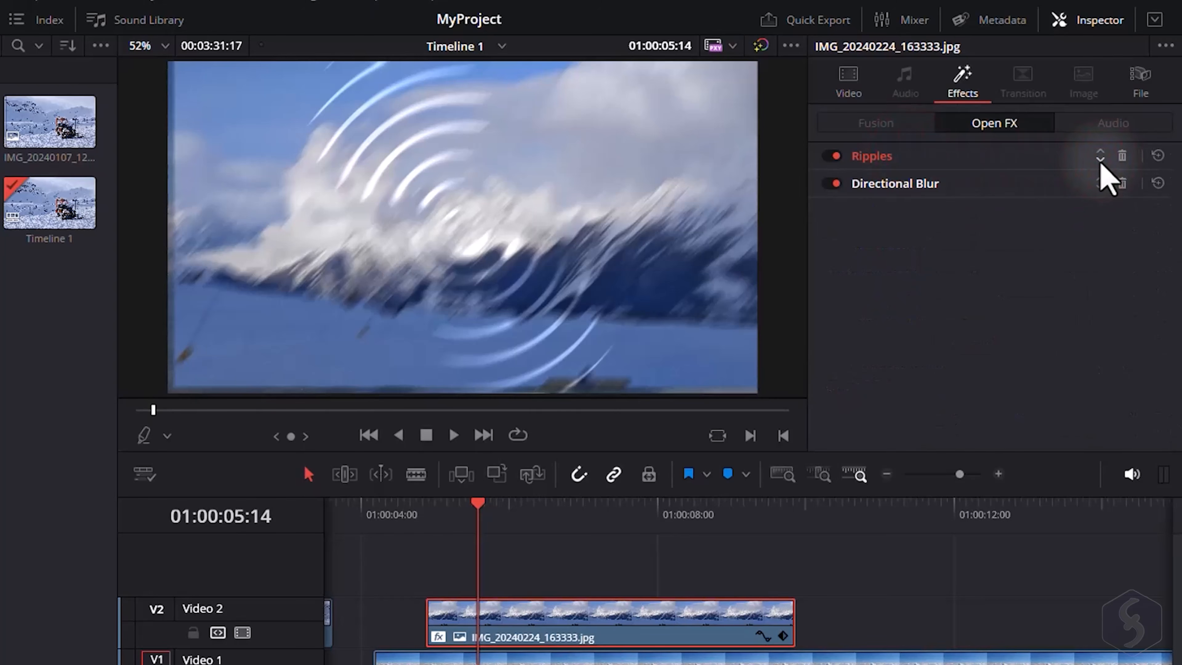
{"action": "left_click", "coordinate": [1100, 161]}
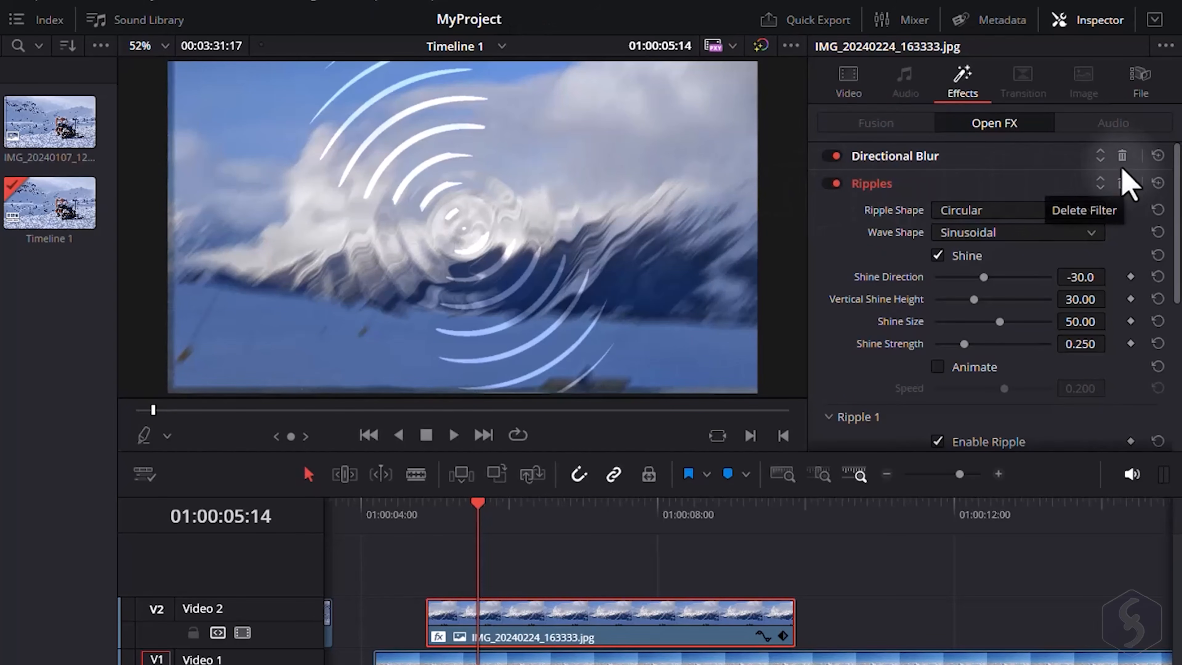
{"action": "left_click", "coordinate": [1121, 157]}
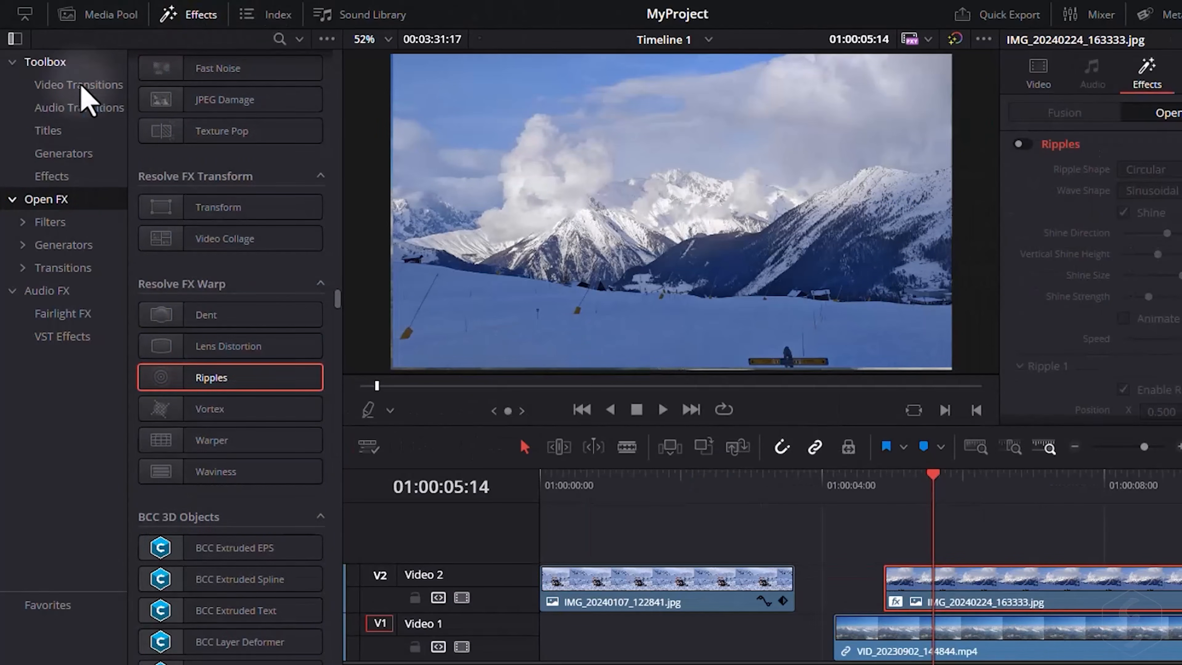
Browse the transition categories and apply Blur Dissolve to the start of the second image clip on Video 2, scrubbing through it.
{"action": "left_click", "coordinate": [79, 105]}
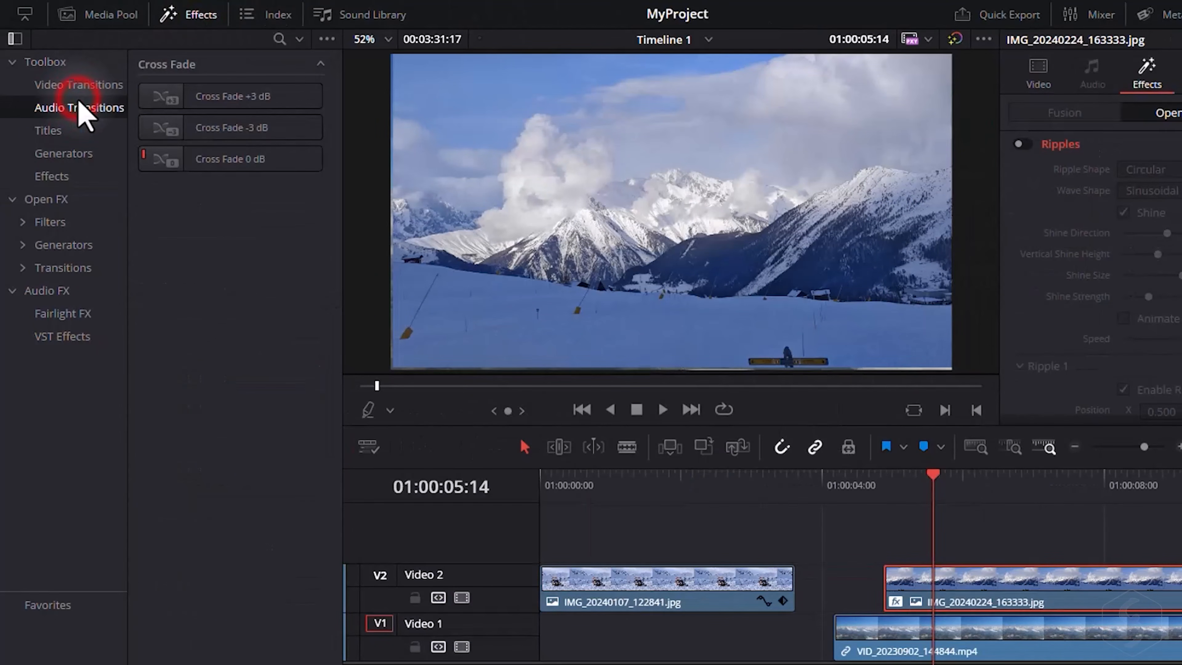
{"action": "left_click", "coordinate": [79, 83]}
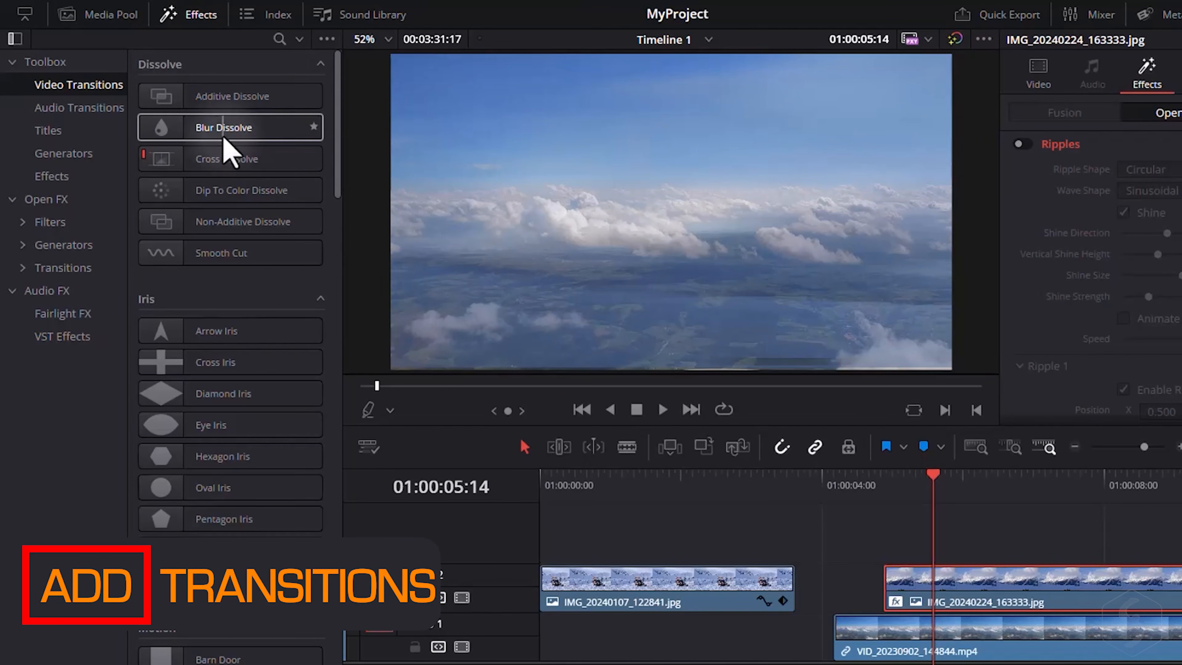
{"action": "left_click_drag", "start_coordinate": [223, 140], "coordinate": [900, 599]}
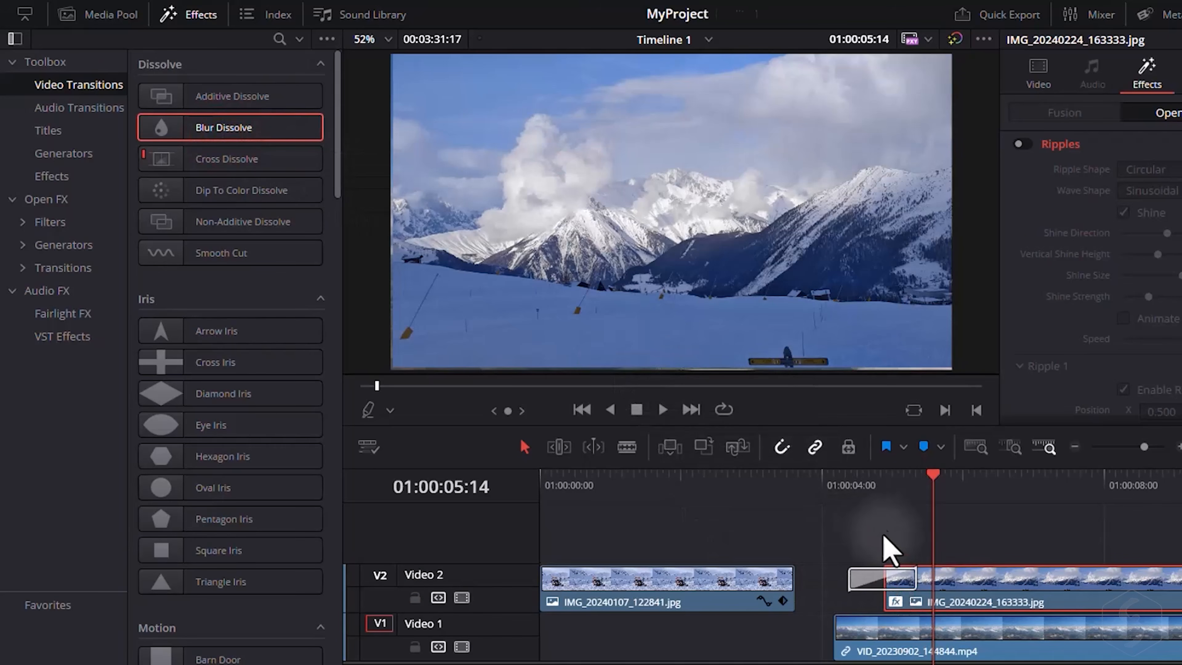
{"action": "left_click", "coordinate": [846, 477]}
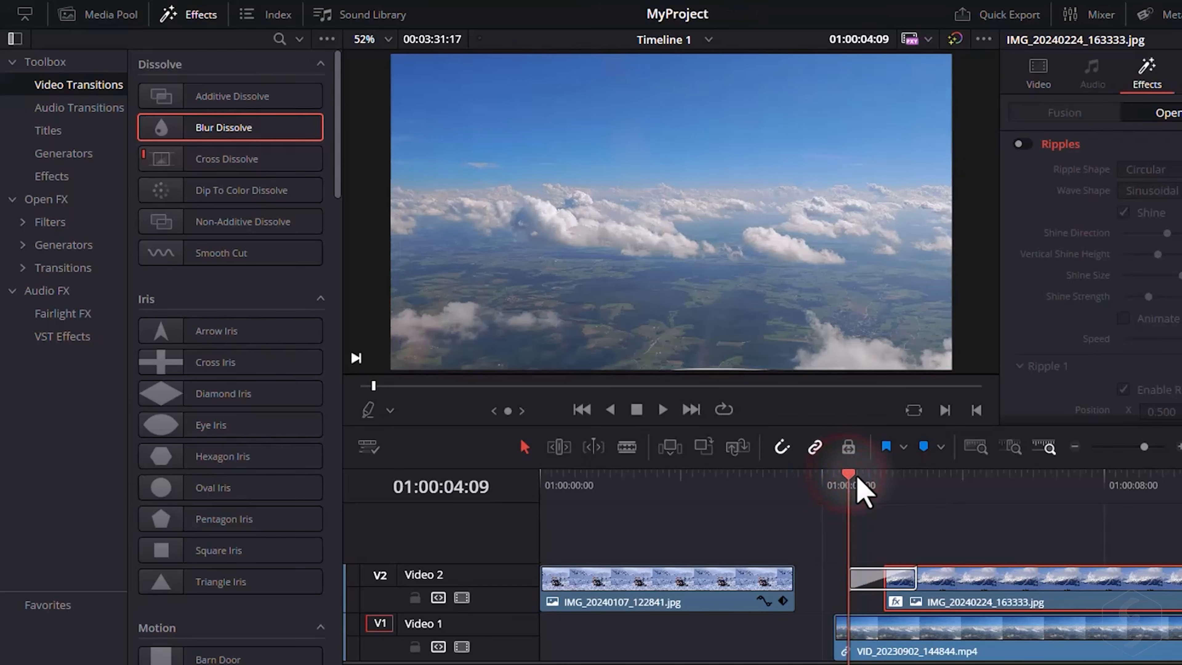
{"action": "left_click_drag", "start_coordinate": [861, 493], "coordinate": [953, 493]}
Try placing a transition at the first clip's end, and slide the second image clip left to meet the first clip.
{"action": "scroll", "coordinate": [280, 200], "scroll_direction": "down", "scroll_amount": 10}
{"action": "left_click_drag", "start_coordinate": [237, 166], "coordinate": [766, 583]}
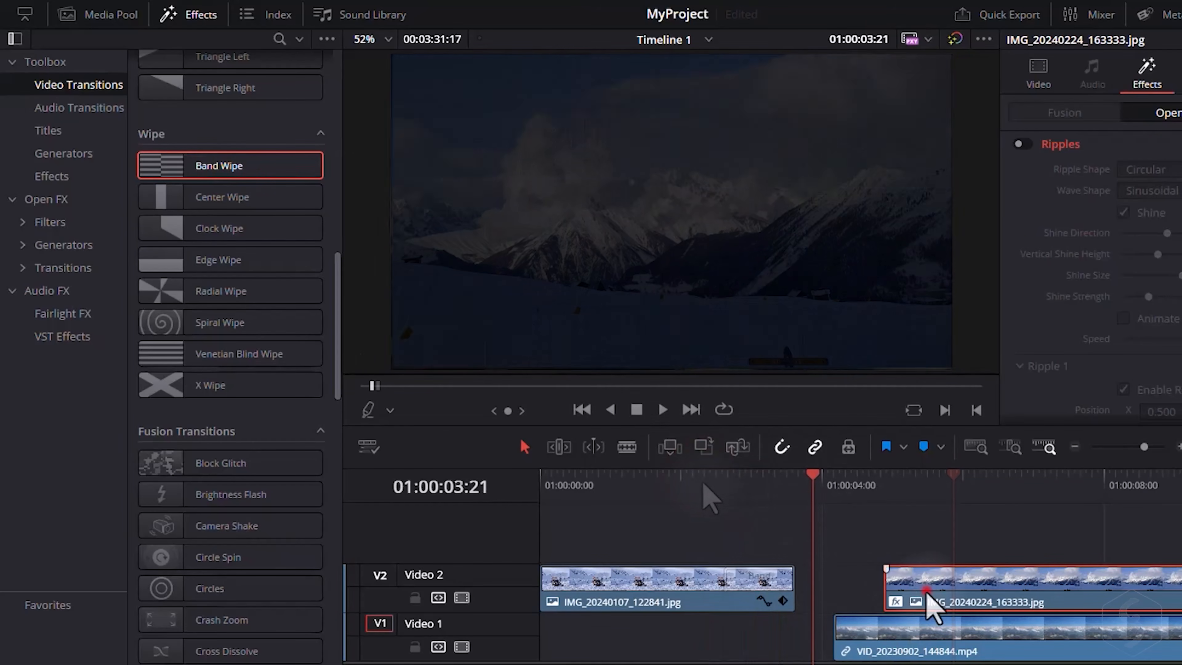
{"action": "left_click_drag", "start_coordinate": [926, 594], "coordinate": [860, 601]}
Apply the Circles Fusion transition to the cut between the two image clips and scrub through it.
{"action": "scroll", "coordinate": [293, 407], "scroll_direction": "down", "scroll_amount": 4}
{"action": "left_click_drag", "start_coordinate": [259, 403], "coordinate": [797, 585]}
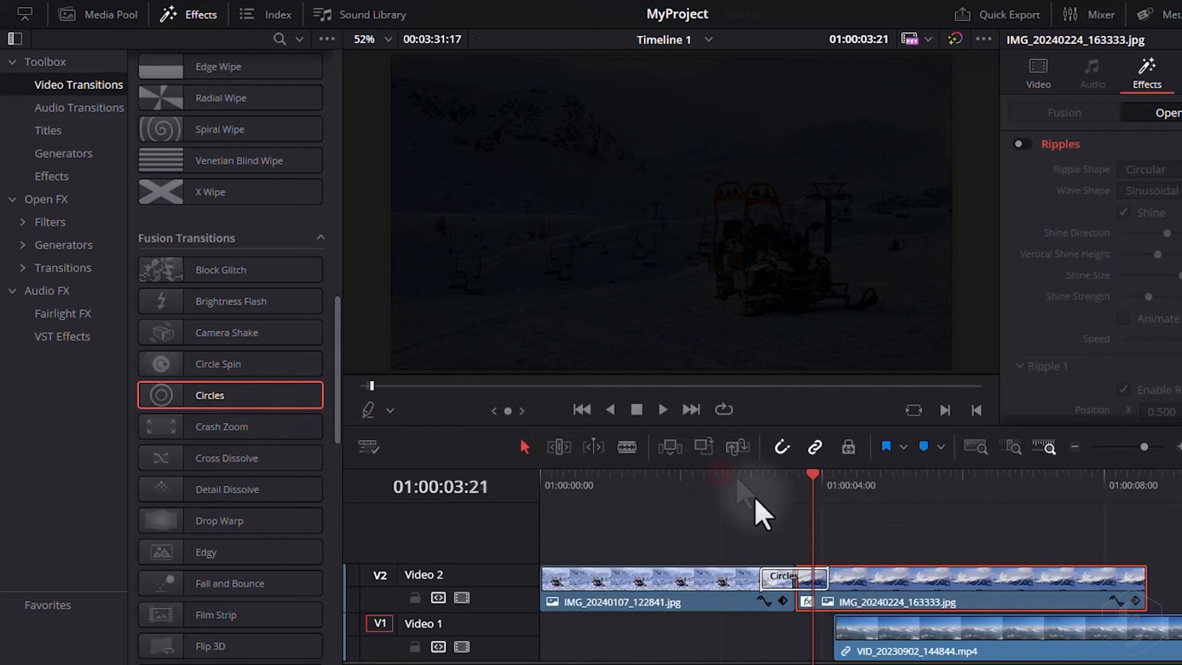
{"action": "left_click_drag", "start_coordinate": [758, 484], "coordinate": [862, 491]}
Select the Circles transition and set its circle color to #2600ff.
{"action": "left_click", "coordinate": [779, 582]}
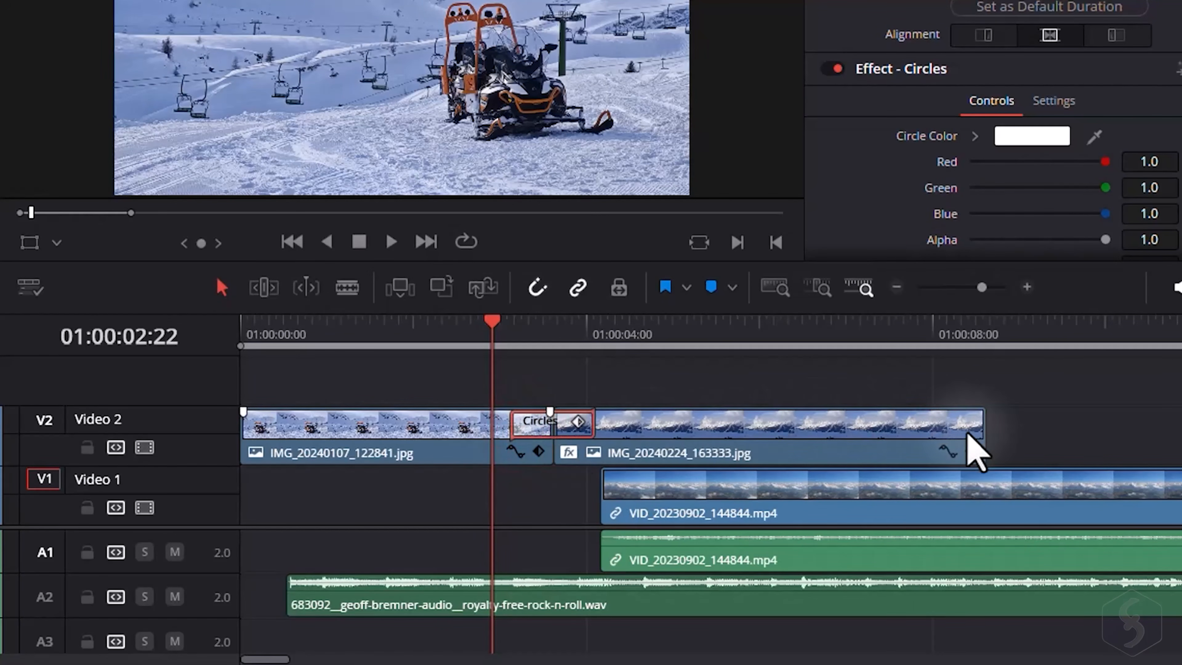
{"action": "mouse_move", "coordinate": [661, 426]}
{"action": "left_mouse_down"}
{"action": "mouse_move", "coordinate": [681, 422]}
{"action": "mouse_move", "coordinate": [654, 422]}
{"action": "left_mouse_up"}
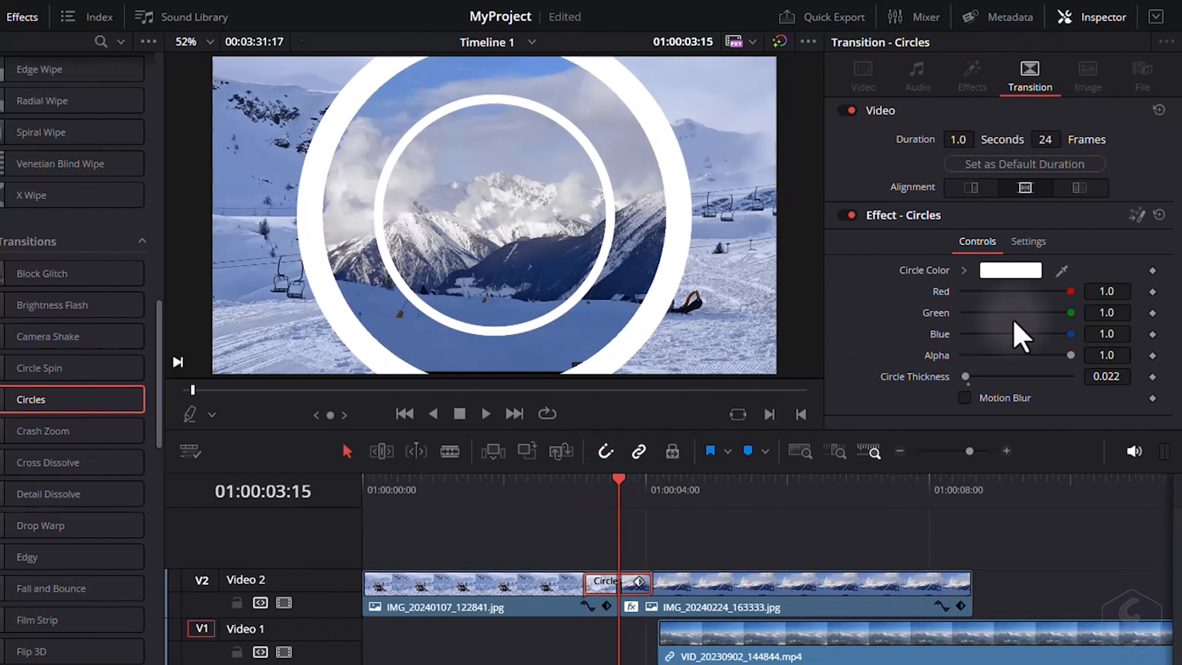
{"action": "left_click", "coordinate": [1026, 272]}
{"action": "left_click", "coordinate": [559, 232]}
{"action": "left_click", "coordinate": [680, 508]}
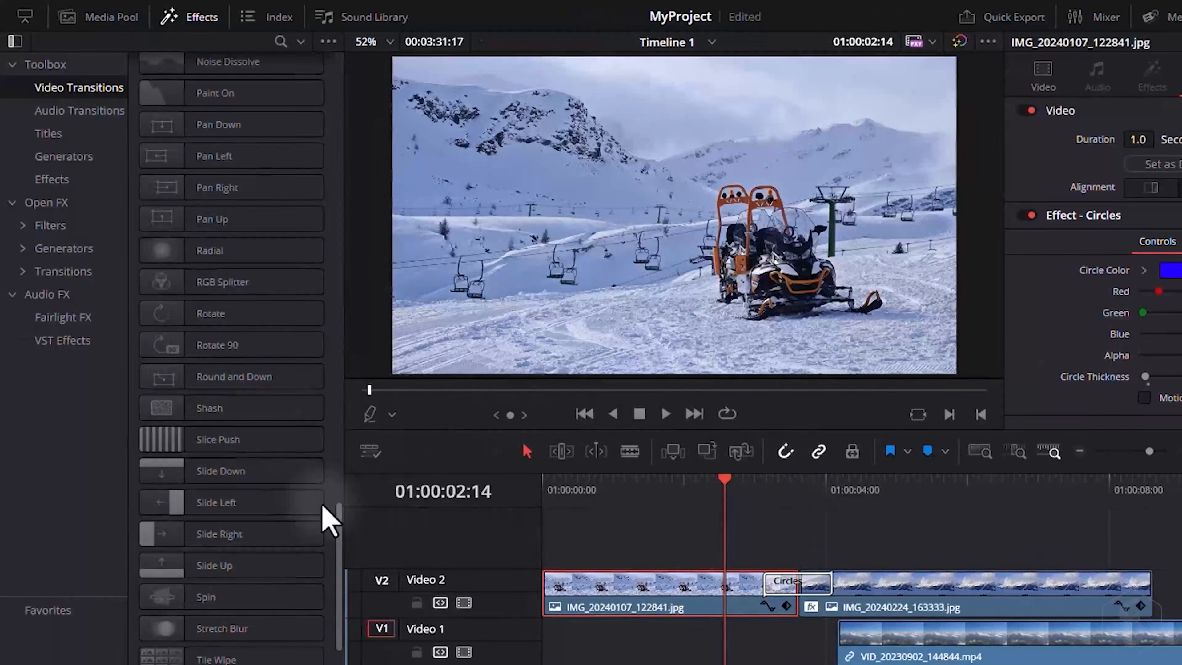
Replace the transition between the image clips with Slide Left and scrub through it.
{"action": "left_click_drag", "start_coordinate": [279, 502], "coordinate": [797, 589]}
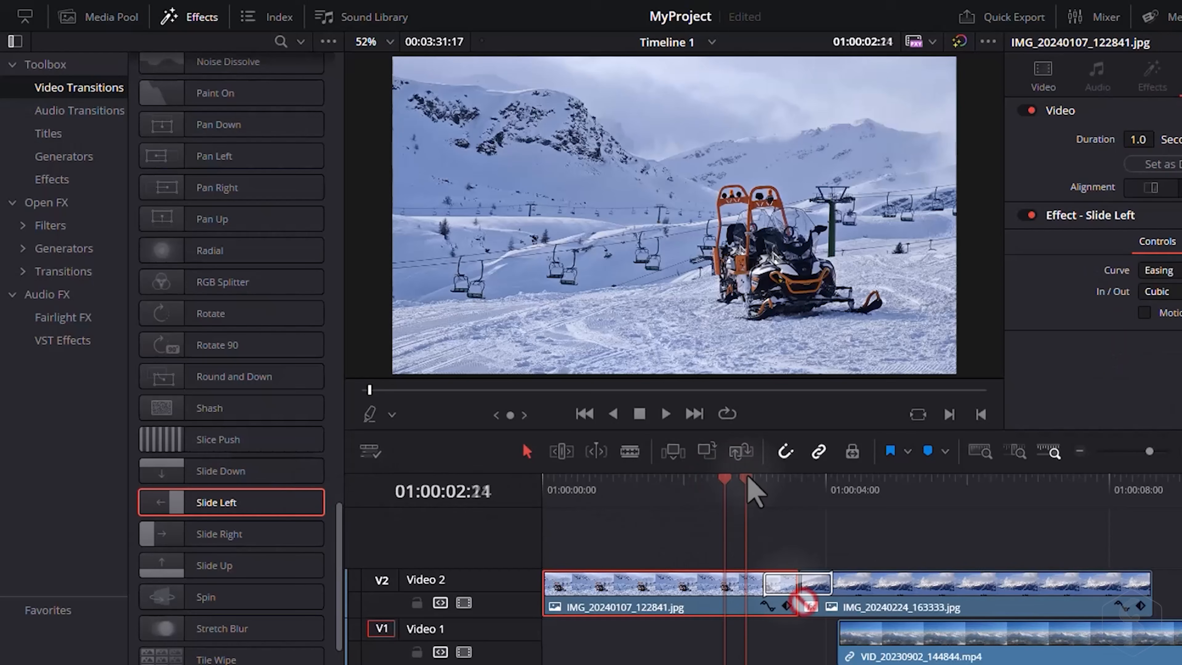
{"action": "left_click", "coordinate": [765, 483]}
{"action": "left_click_drag", "start_coordinate": [767, 484], "coordinate": [864, 497]}
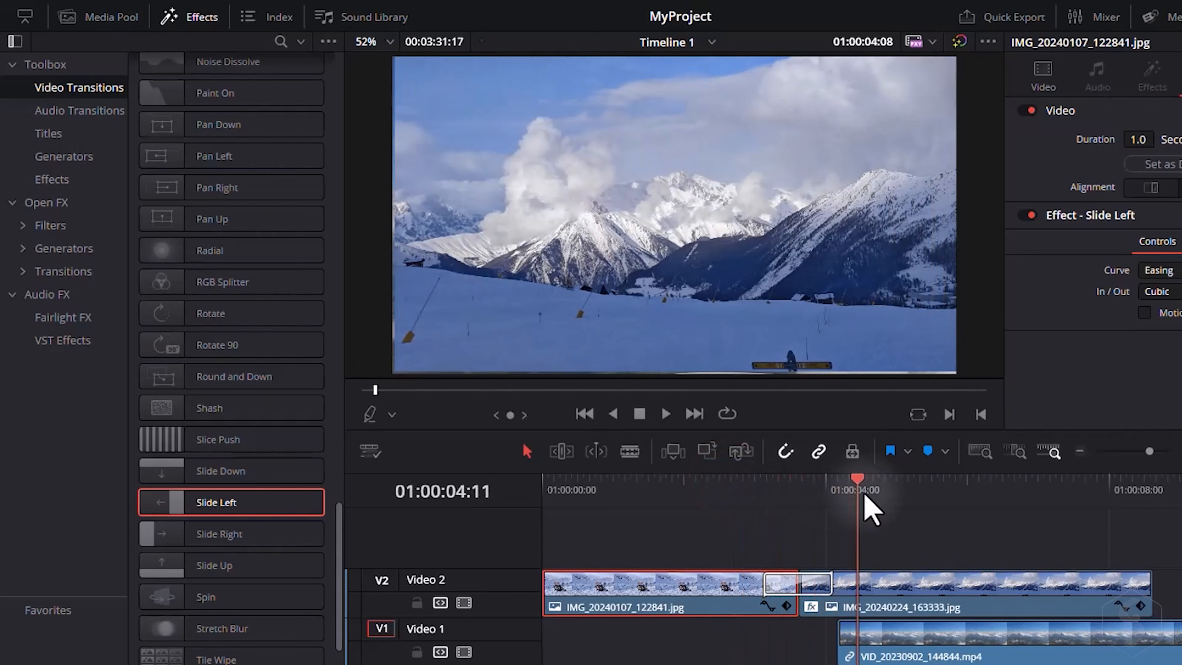
Select the Slide Left transition between the image clips and delete it.
{"action": "left_click", "coordinate": [839, 598]}
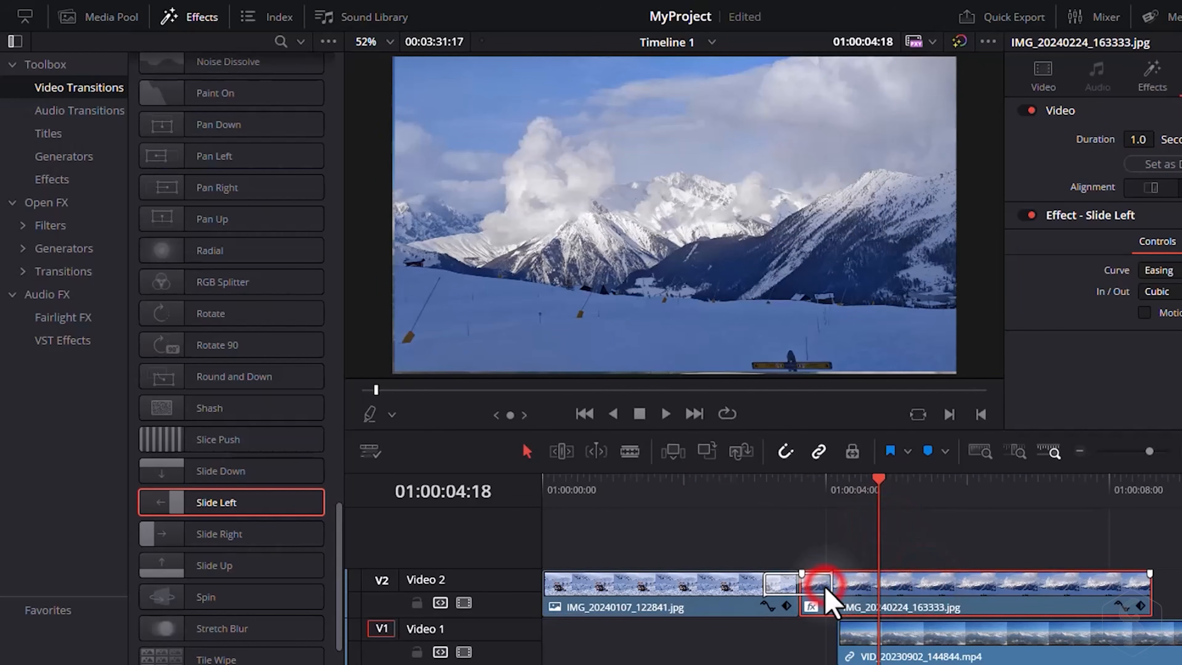
{"action": "left_click", "coordinate": [782, 589]}
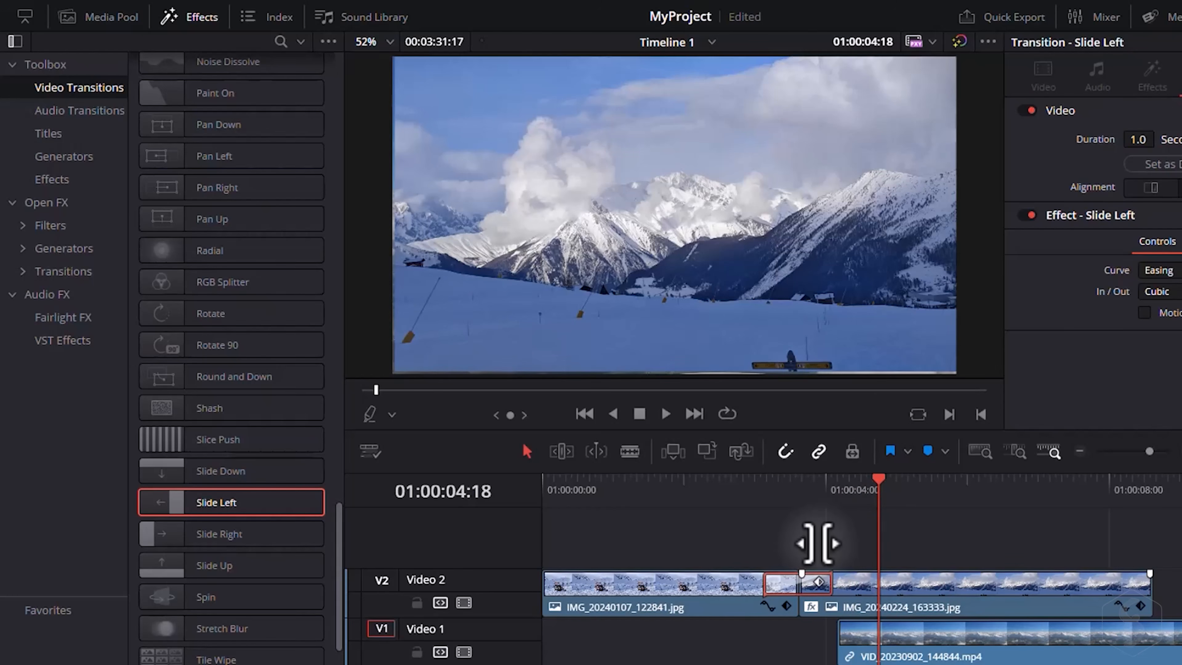
{"action": "key", "text": "Delete"}
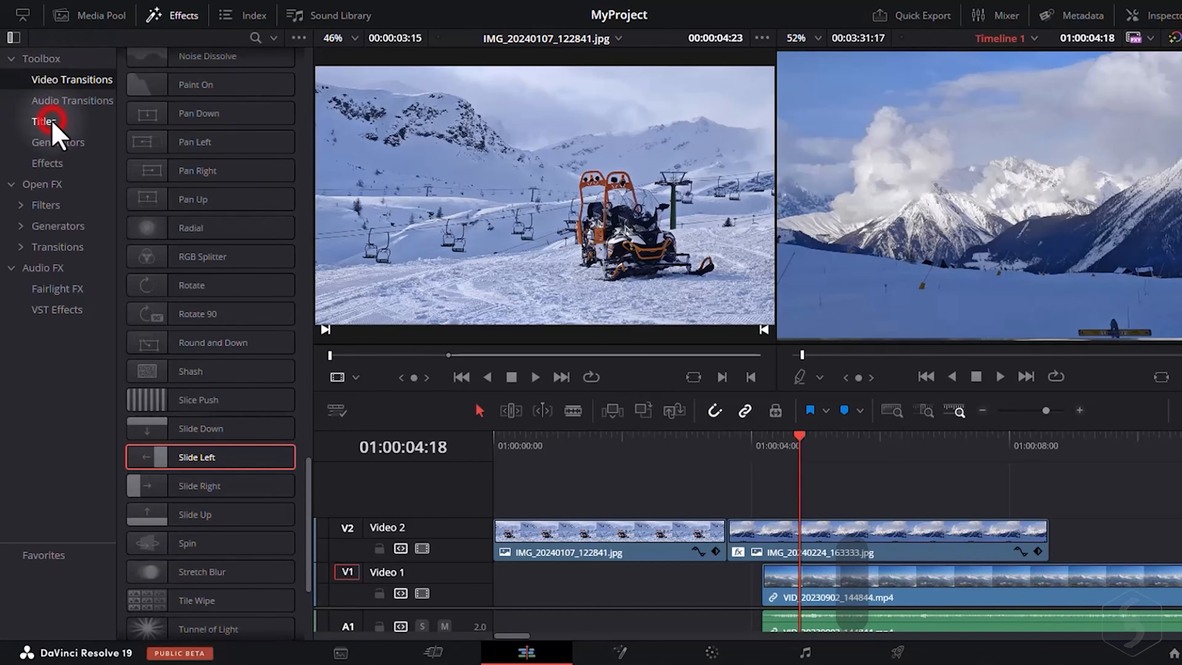
Browse the Titles list and add the Outline Offset title on a new Video 3 track above the second image clip.
{"action": "left_click", "coordinate": [52, 123]}
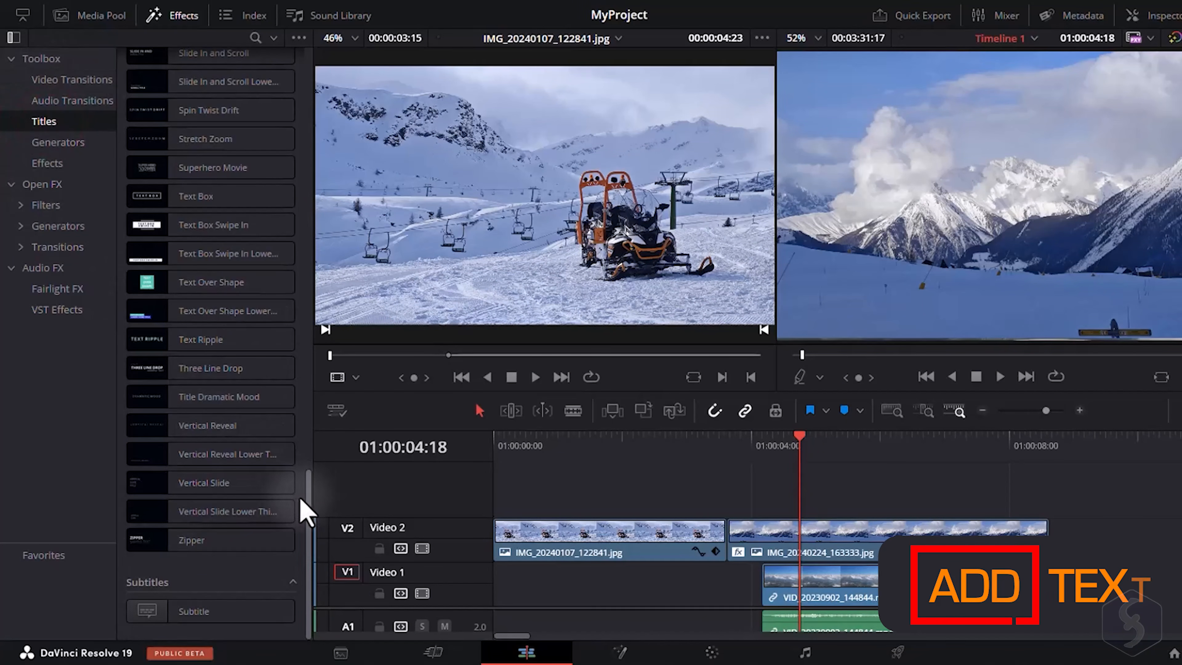
{"action": "left_click_drag", "start_coordinate": [308, 508], "coordinate": [316, 100]}
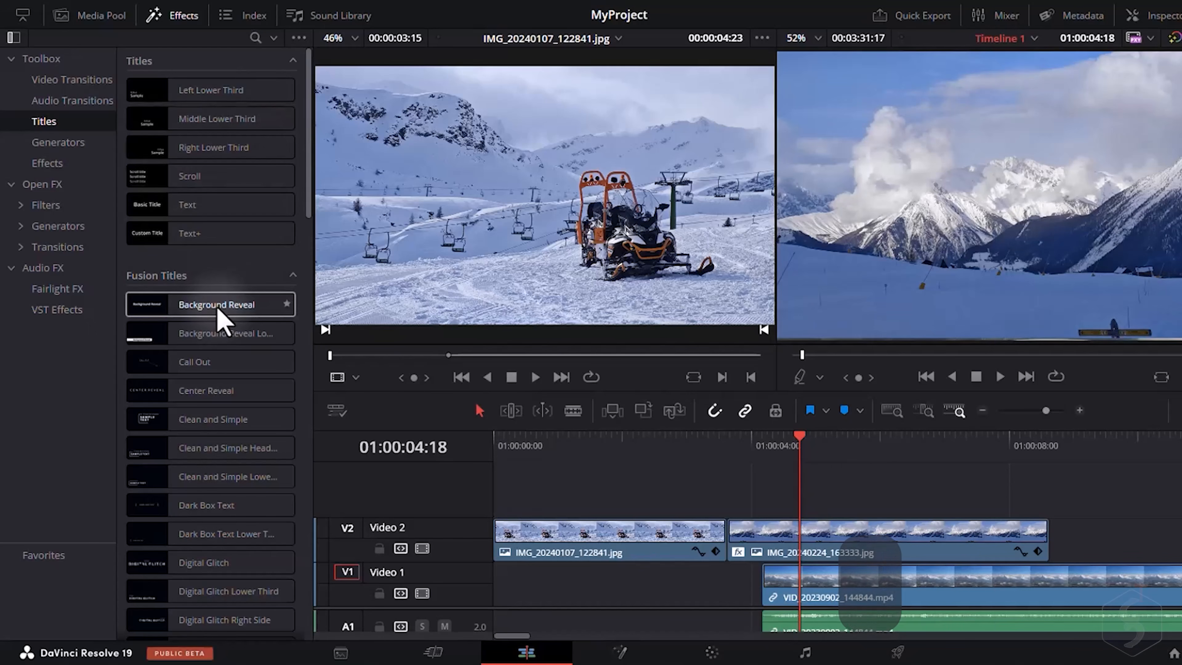
{"action": "scroll", "coordinate": [181, 337], "scroll_direction": "down", "scroll_amount": 20}
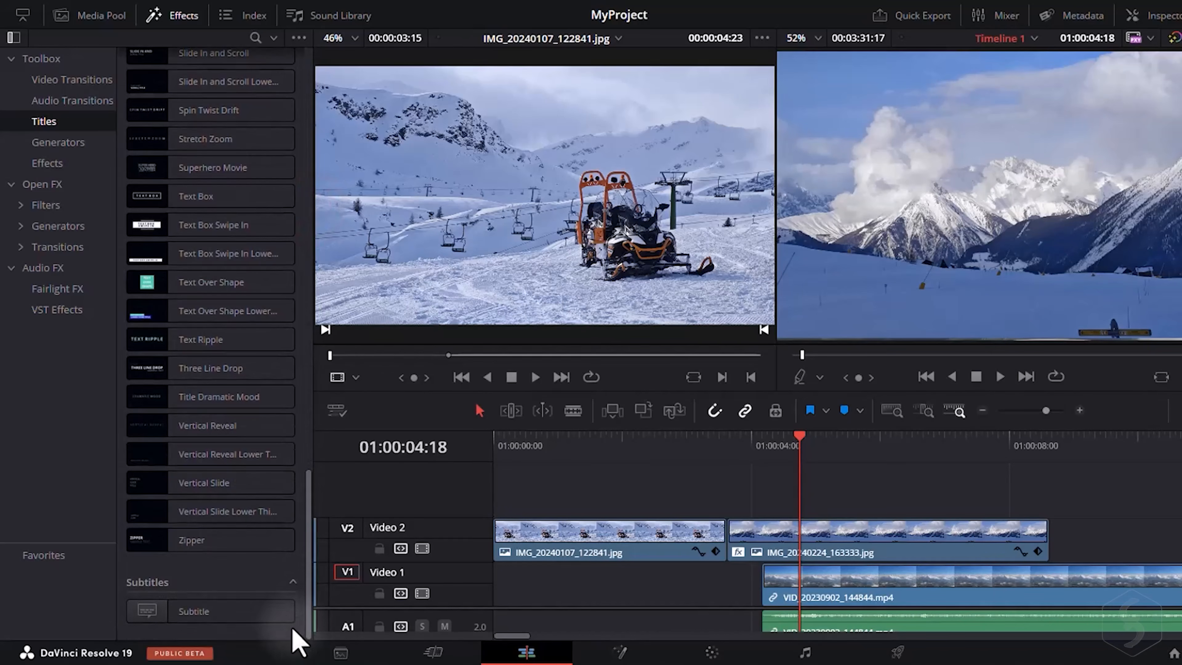
{"action": "scroll", "coordinate": [229, 382], "scroll_direction": "up", "scroll_amount": 10}
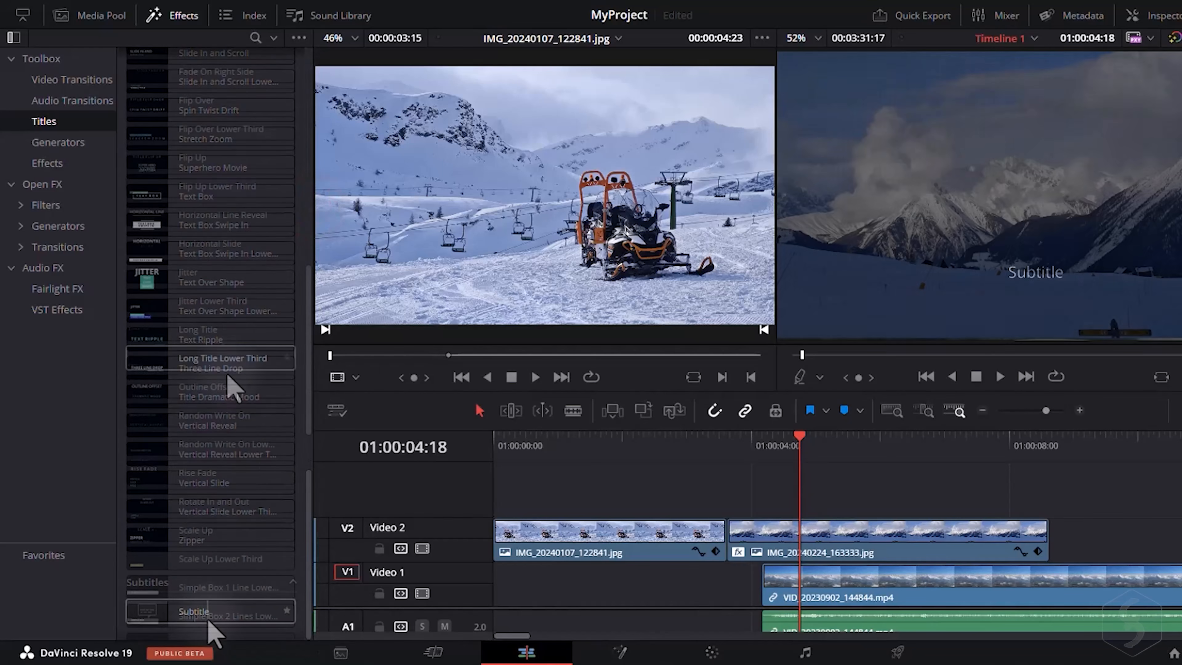
{"action": "left_click", "coordinate": [217, 393]}
{"action": "left_click_drag", "start_coordinate": [207, 391], "coordinate": [807, 506]}
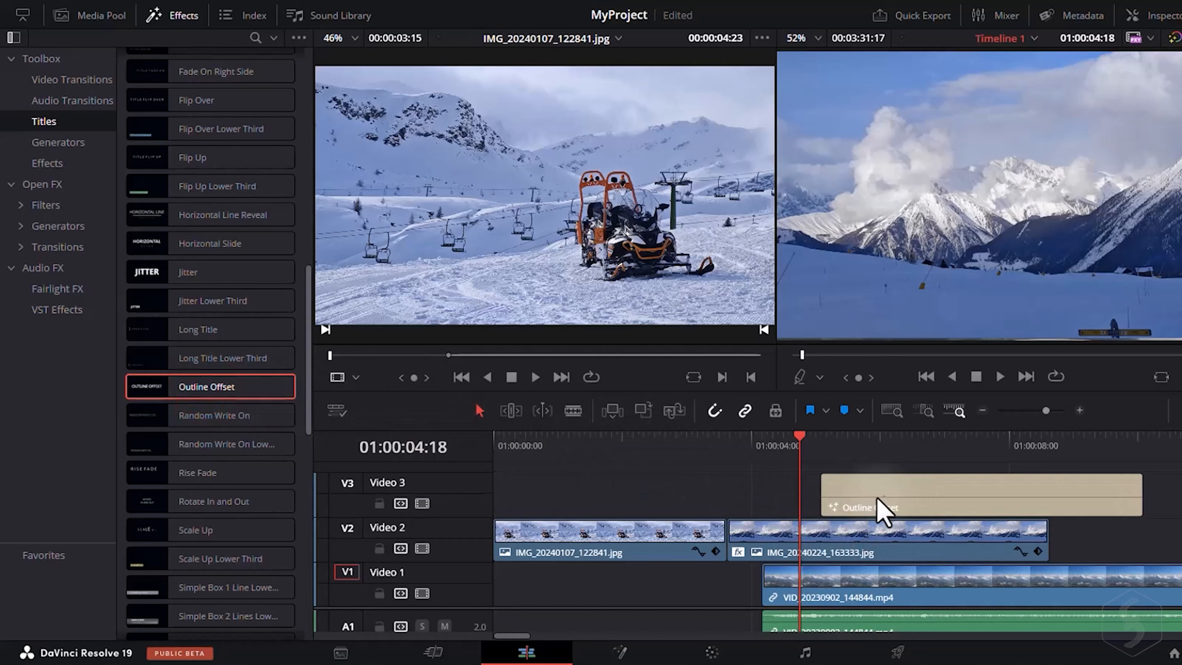
{"action": "left_click_drag", "start_coordinate": [847, 440], "coordinate": [1019, 444]}
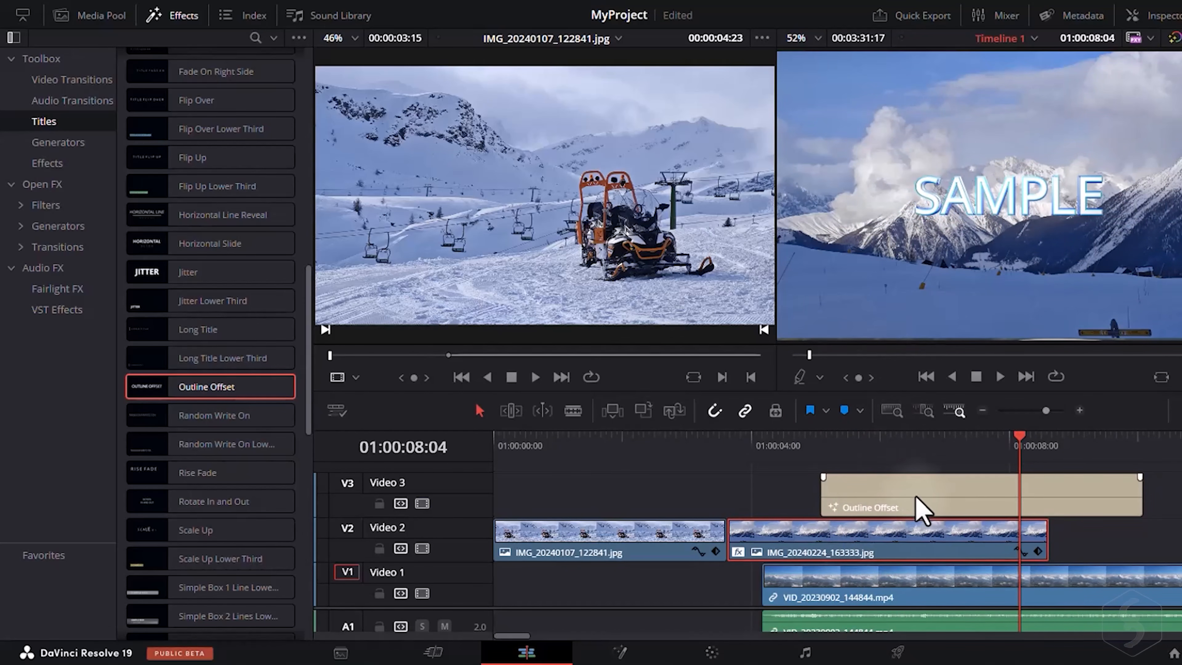
Reposition the Outline Offset title clip and trim its start slightly on Video 3.
{"action": "left_click", "coordinate": [911, 503]}
{"action": "left_click_drag", "start_coordinate": [905, 502], "coordinate": [515, 605]}
{"action": "left_click", "coordinate": [632, 444]}
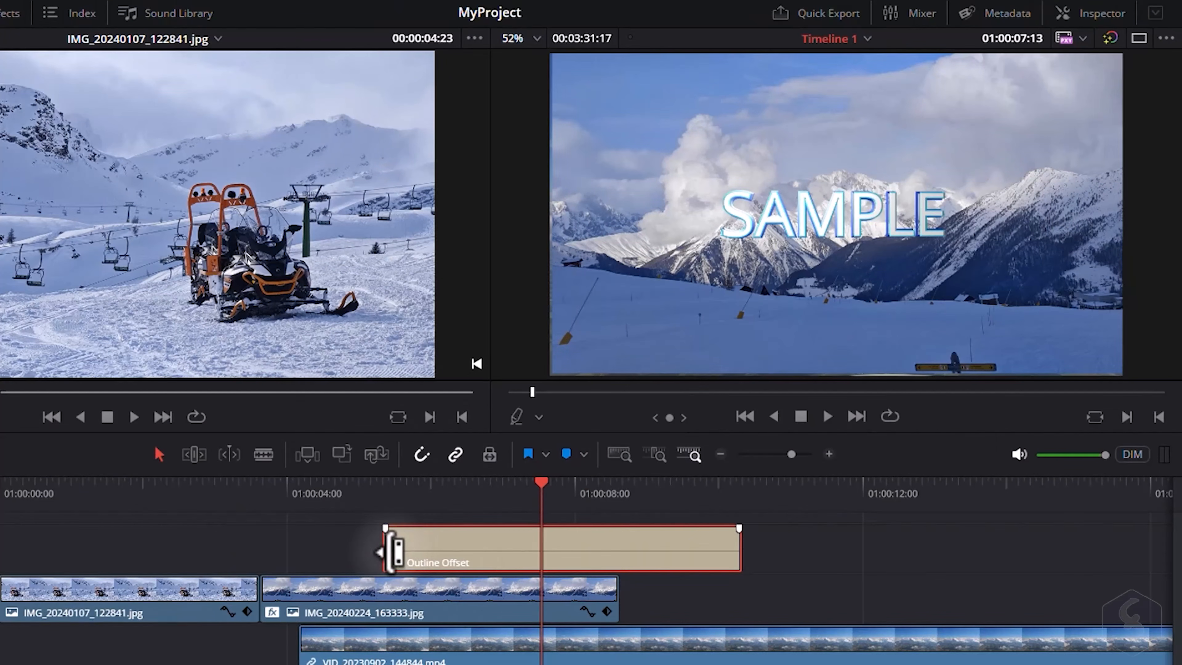
{"action": "mouse_move", "coordinate": [389, 552]}
{"action": "left_mouse_down"}
{"action": "mouse_move", "coordinate": [489, 551]}
{"action": "mouse_move", "coordinate": [393, 551]}
{"action": "left_mouse_up"}
{"action": "left_click", "coordinate": [449, 571]}
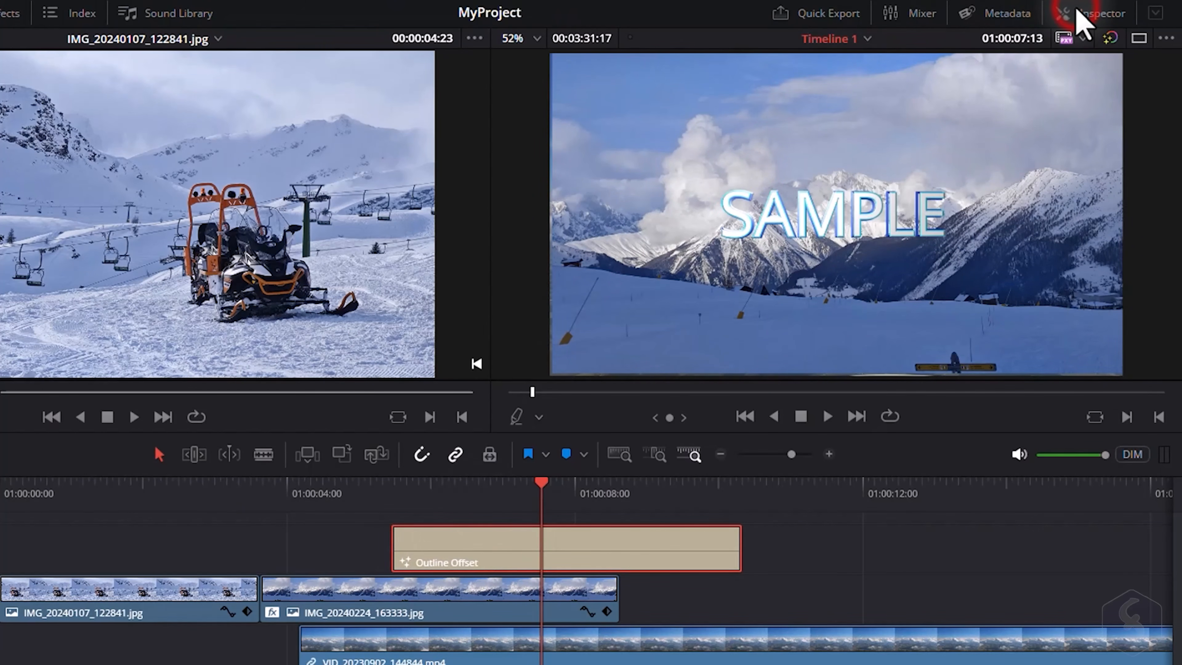
Replace the title text with Mountains in the Inspector and set its size to 2.36.
{"action": "left_click", "coordinate": [1082, 18]}
{"action": "left_click", "coordinate": [873, 233]}
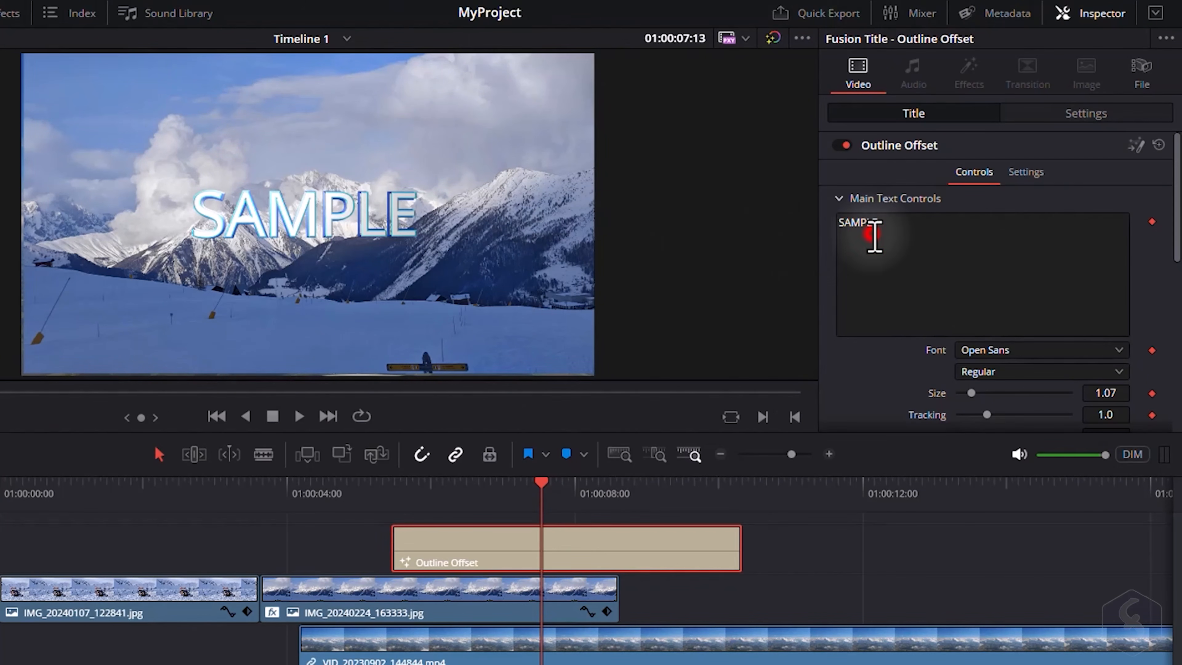
{"action": "left_click_drag", "start_coordinate": [908, 231], "coordinate": [827, 226]}
{"action": "type", "text": "Mountains"}
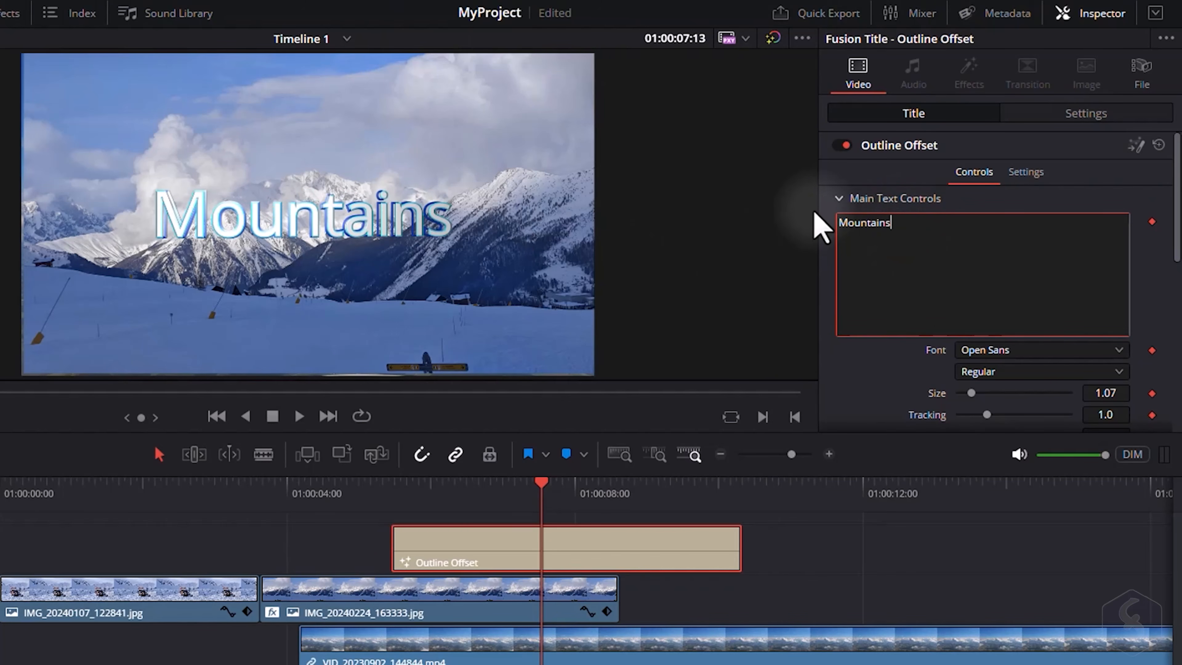
{"action": "left_click", "coordinate": [482, 244]}
{"action": "left_click_drag", "start_coordinate": [971, 289], "coordinate": [989, 290]}
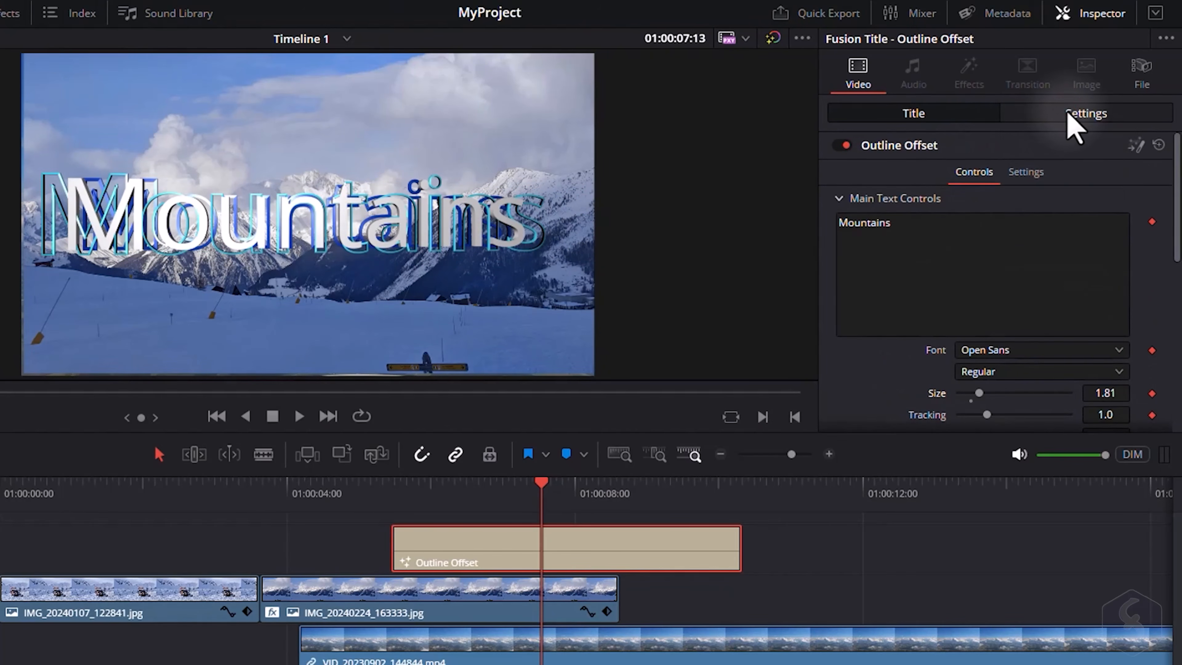
Examine the title's Settings options for transform, cropping and composite.
{"action": "left_click", "coordinate": [1071, 116]}
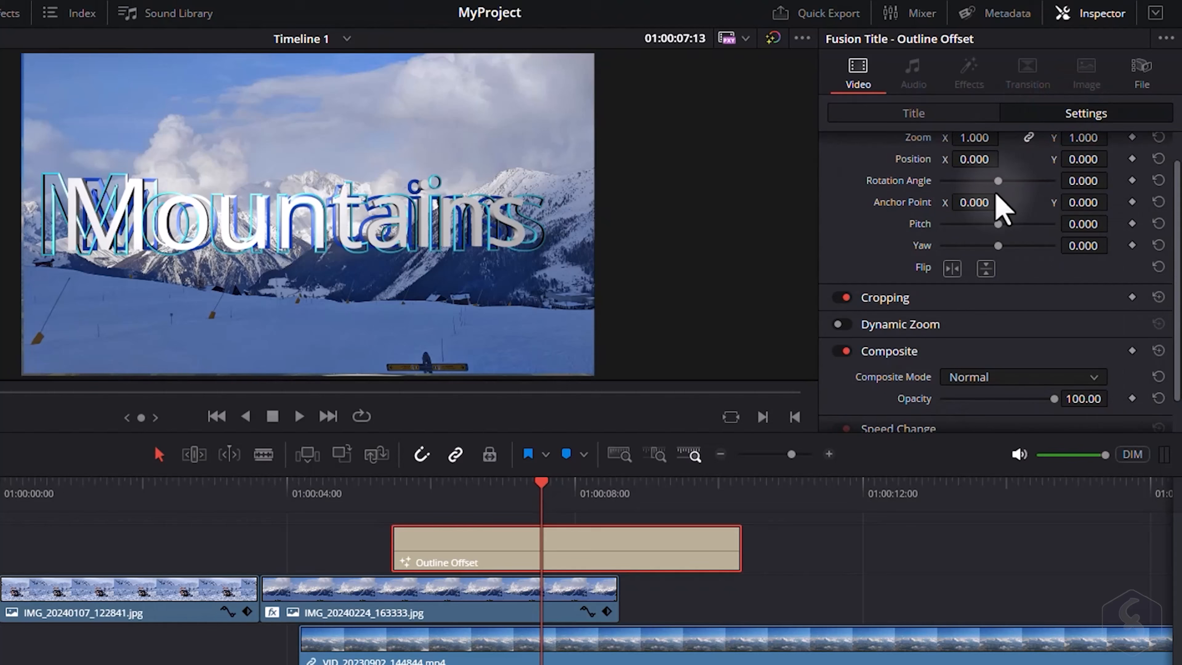
{"action": "scroll", "coordinate": [1024, 228], "scroll_direction": "up", "scroll_amount": 1}
{"action": "scroll", "coordinate": [936, 343], "scroll_direction": "down", "scroll_amount": 2}
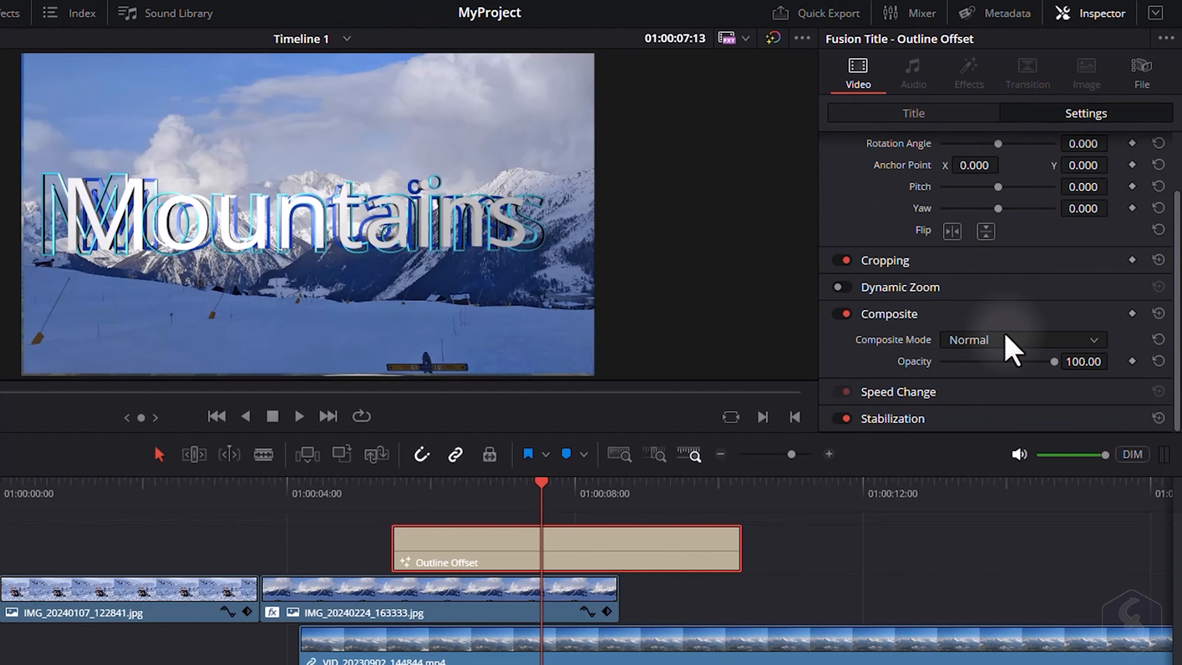
{"action": "scroll", "coordinate": [1007, 347], "scroll_direction": "up", "scroll_amount": 2}
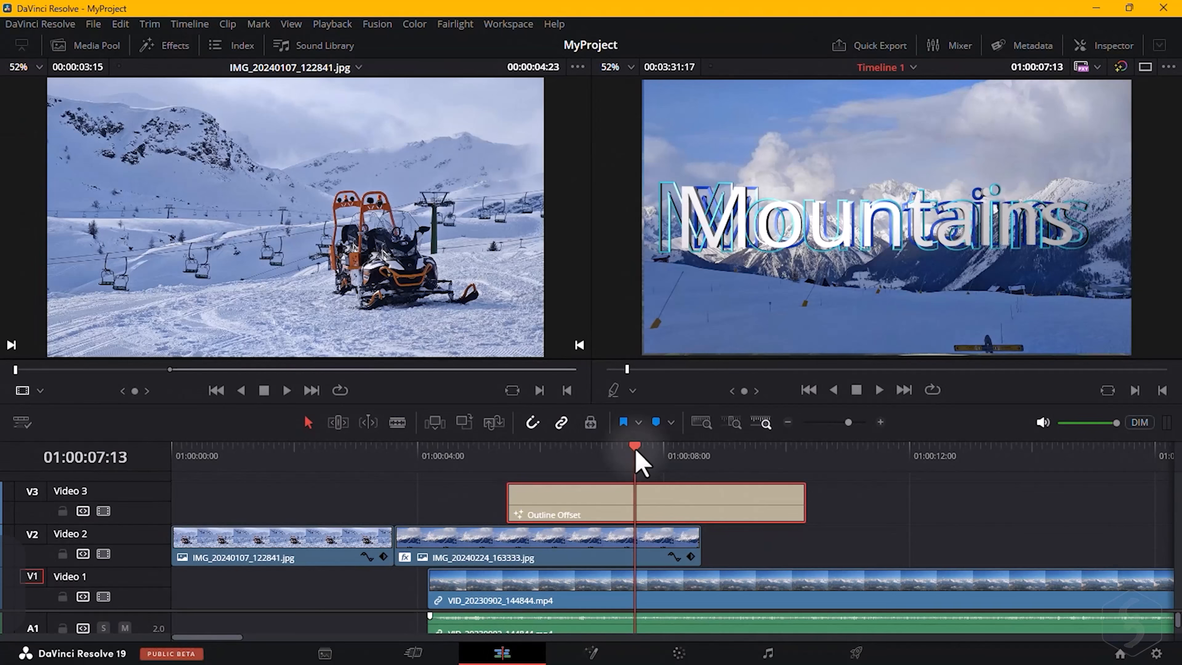
{"action": "mouse_move", "coordinate": [636, 452]}
{"action": "left_mouse_down"}
{"action": "mouse_move", "coordinate": [667, 454]}
{"action": "mouse_move", "coordinate": [562, 454]}
{"action": "mouse_move", "coordinate": [645, 452]}
{"action": "left_mouse_up"}
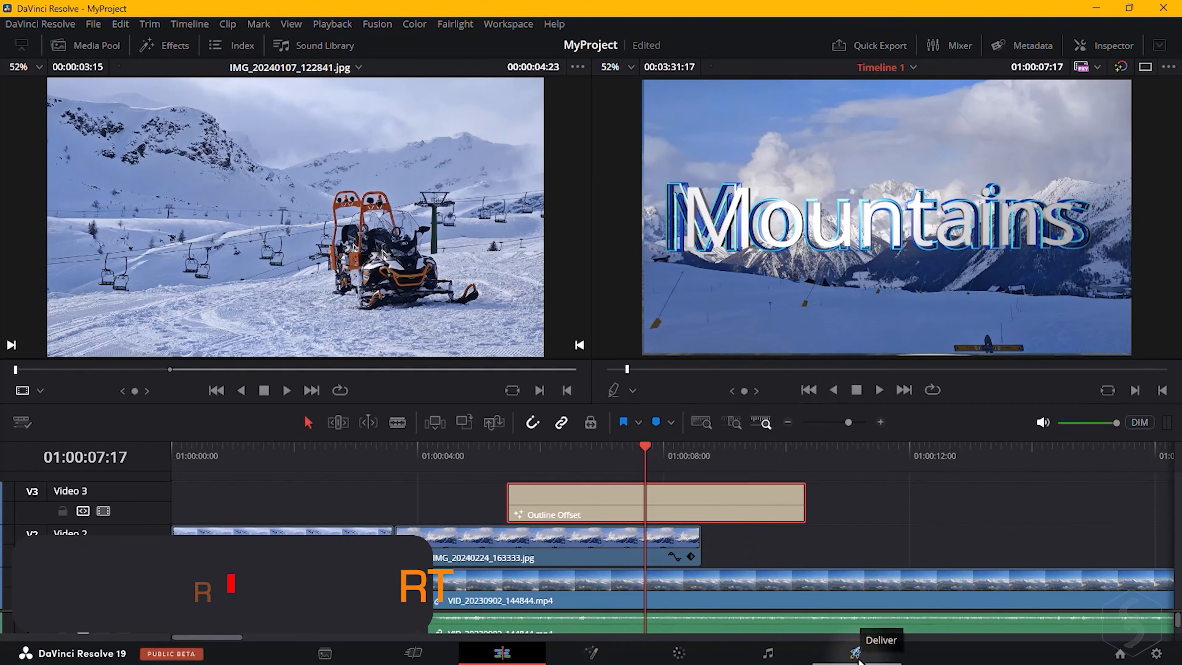
Open the Deliver page and set the render In/Out range from 01:00:00:00 to 01:00:30:15.
{"action": "left_click", "coordinate": [857, 660]}
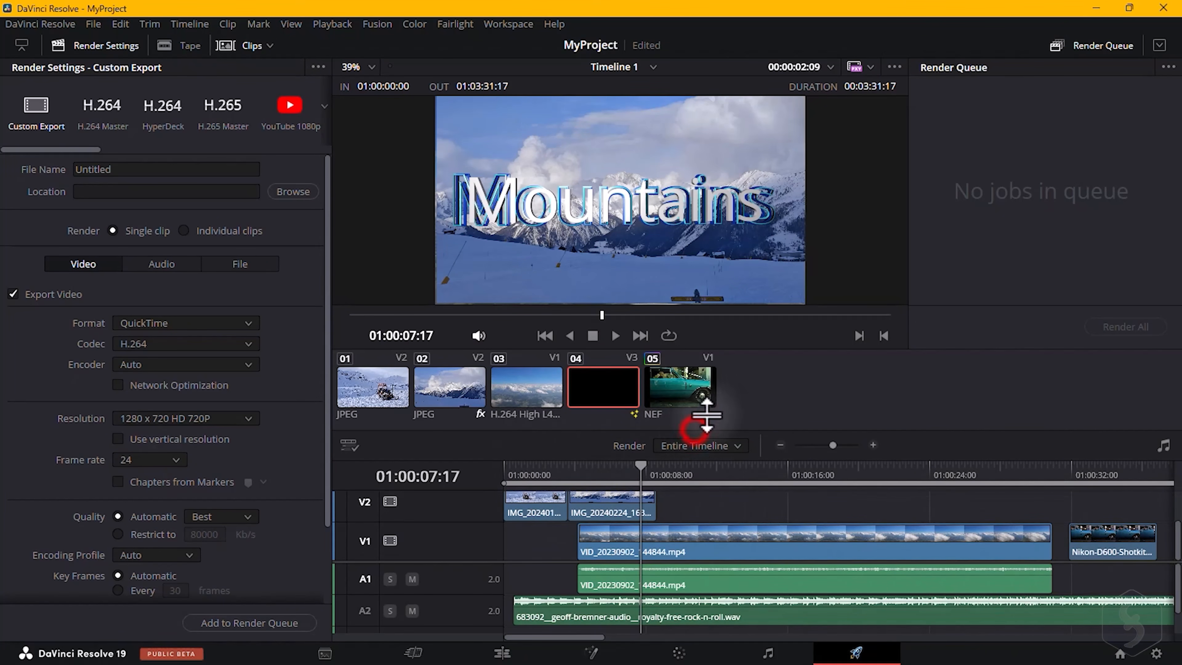
{"action": "left_click_drag", "start_coordinate": [706, 414], "coordinate": [704, 363]}
{"action": "left_click_drag", "start_coordinate": [503, 428], "coordinate": [570, 429]}
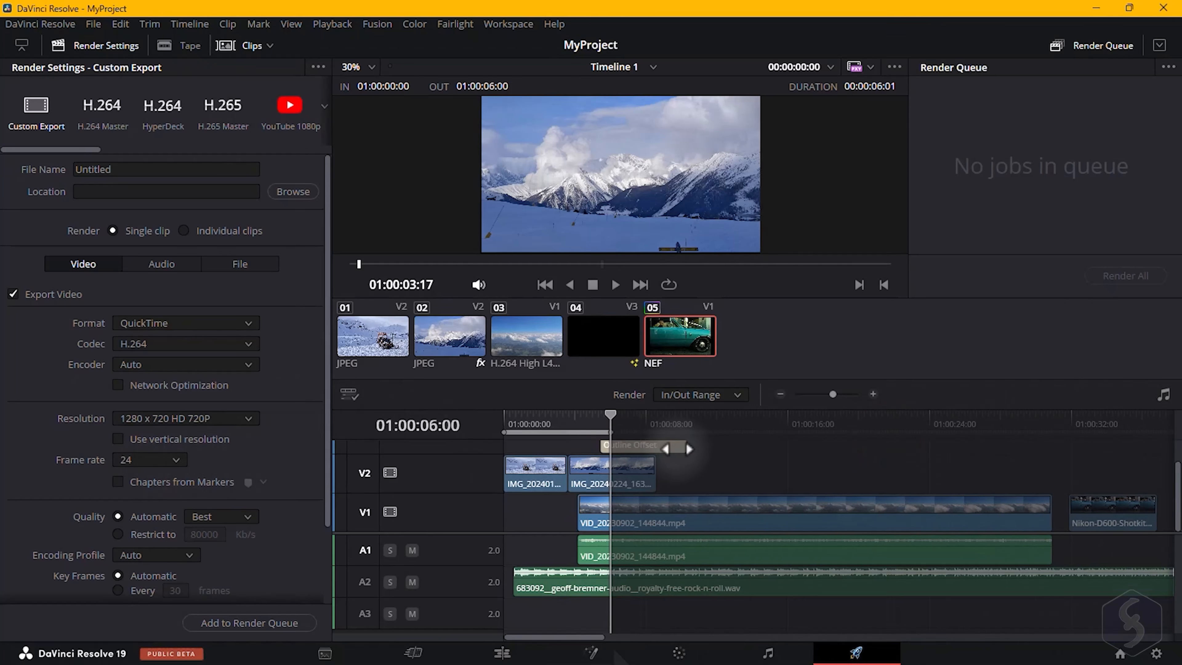
{"action": "left_click_drag", "start_coordinate": [678, 449], "coordinate": [1047, 434]}
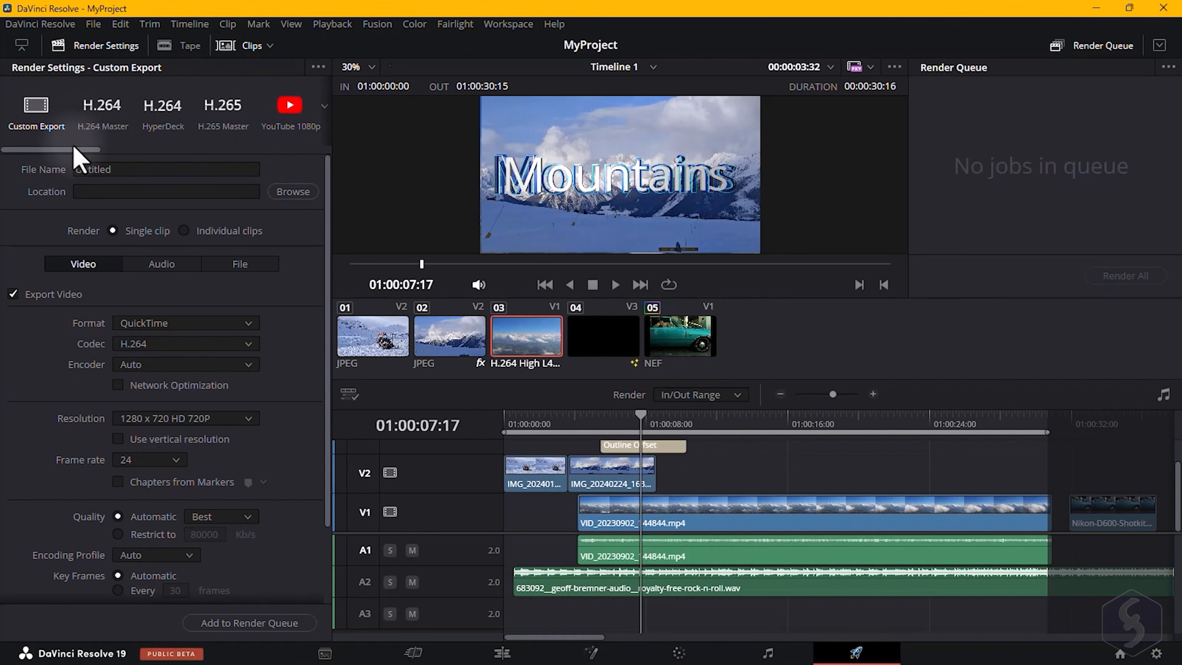
Browse the render presets and choose the Audio Only preset.
{"action": "left_click_drag", "start_coordinate": [89, 150], "coordinate": [109, 150]}
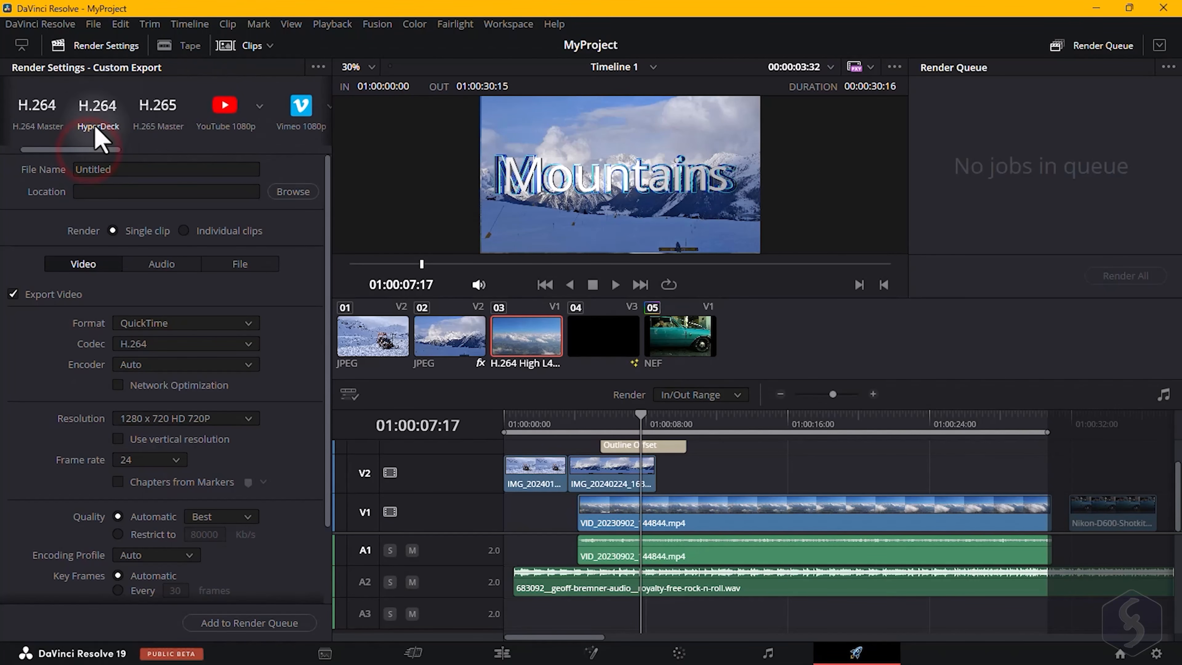
{"action": "left_click", "coordinate": [91, 114]}
{"action": "left_click", "coordinate": [161, 112]}
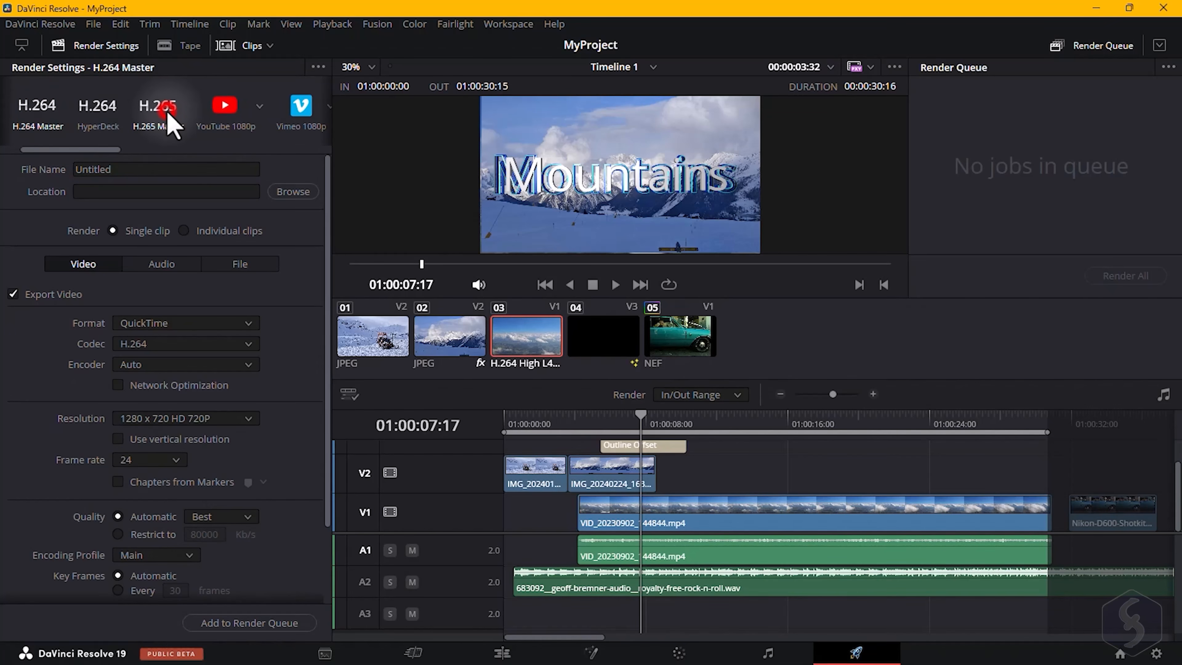
{"action": "left_click", "coordinate": [225, 109]}
{"action": "left_click_drag", "start_coordinate": [111, 152], "coordinate": [304, 150]}
{"action": "left_click", "coordinate": [243, 109]}
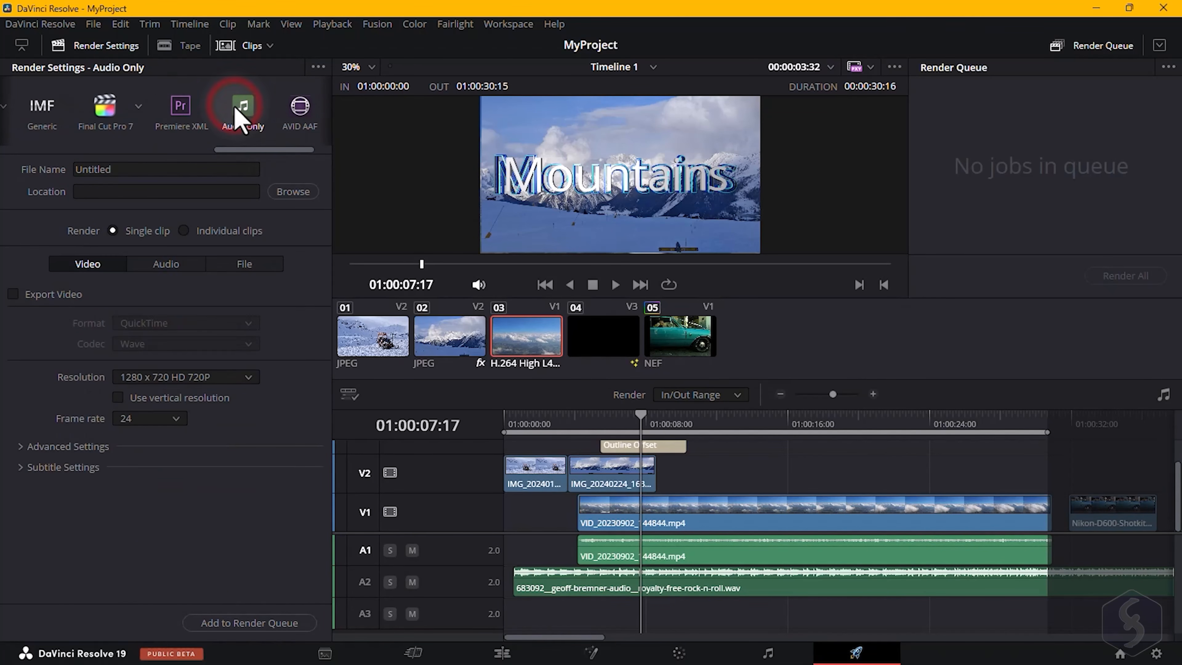
Set the audio-only export format to MP3.
{"action": "left_click", "coordinate": [166, 264]}
{"action": "left_click", "coordinate": [168, 323]}
{"action": "left_click", "coordinate": [164, 423]}
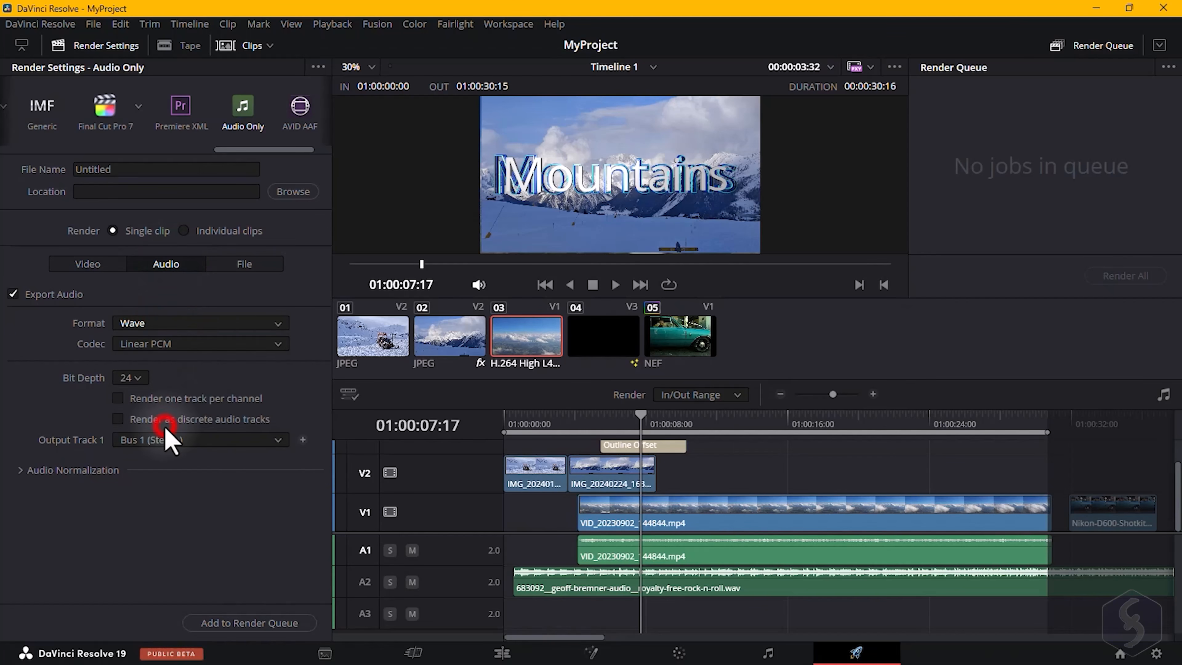
Name the output file MyVideo and switch rendering to individual clips.
{"action": "left_click", "coordinate": [129, 169]}
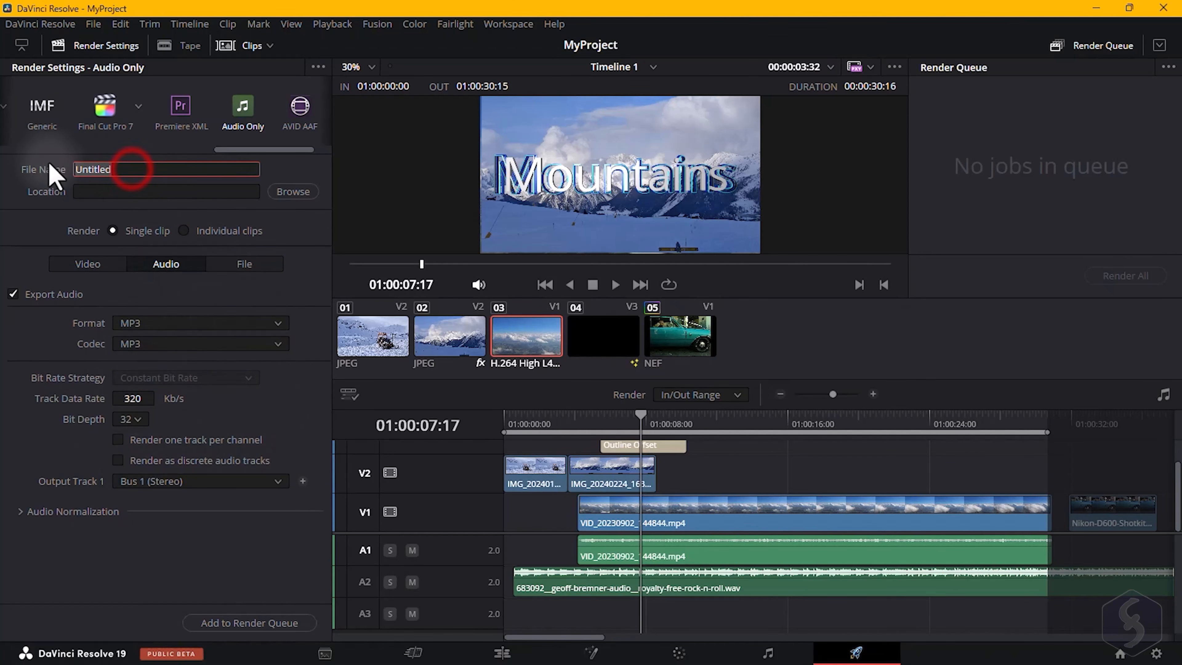
{"action": "left_click", "coordinate": [136, 191]}
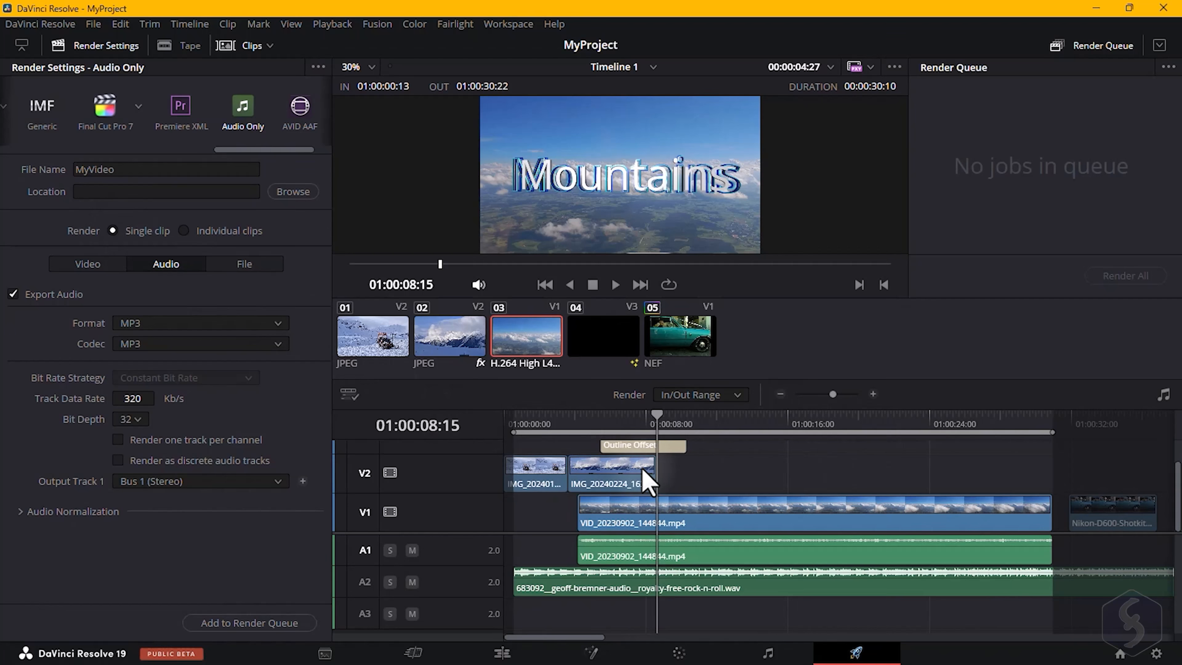
{"action": "left_click", "coordinate": [181, 229]}
Select the third and fourth clips in the clip strip to preview them.
{"action": "left_click", "coordinate": [386, 345]}
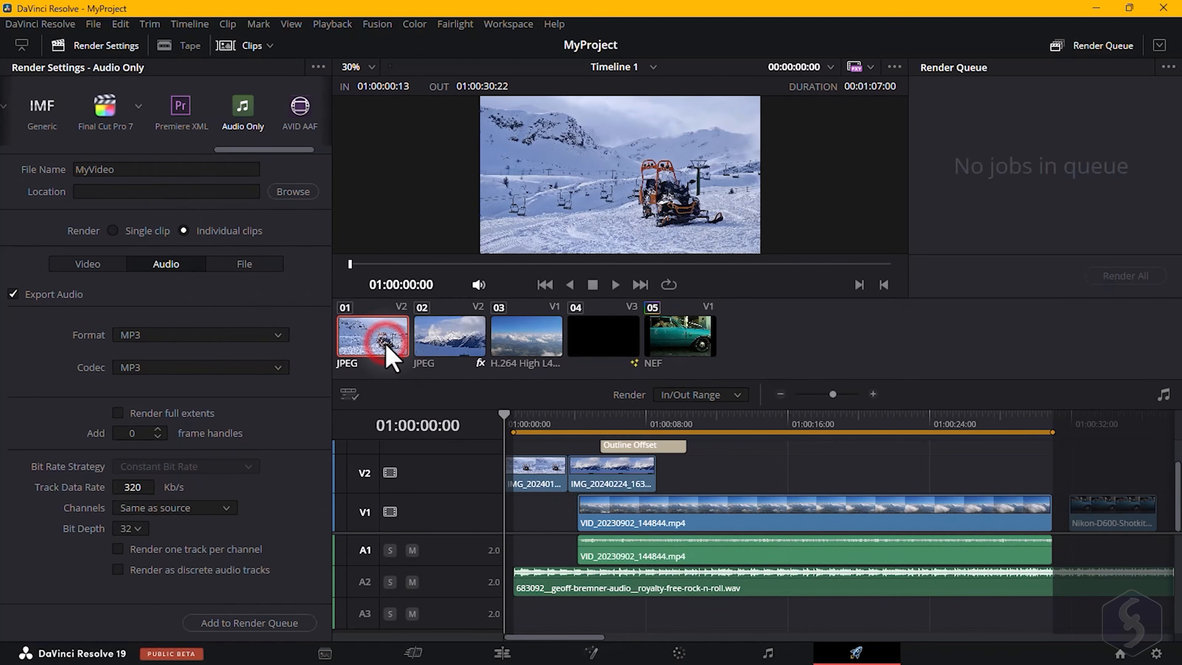
{"action": "left_click", "coordinate": [527, 348]}
{"action": "left_click", "coordinate": [614, 344]}
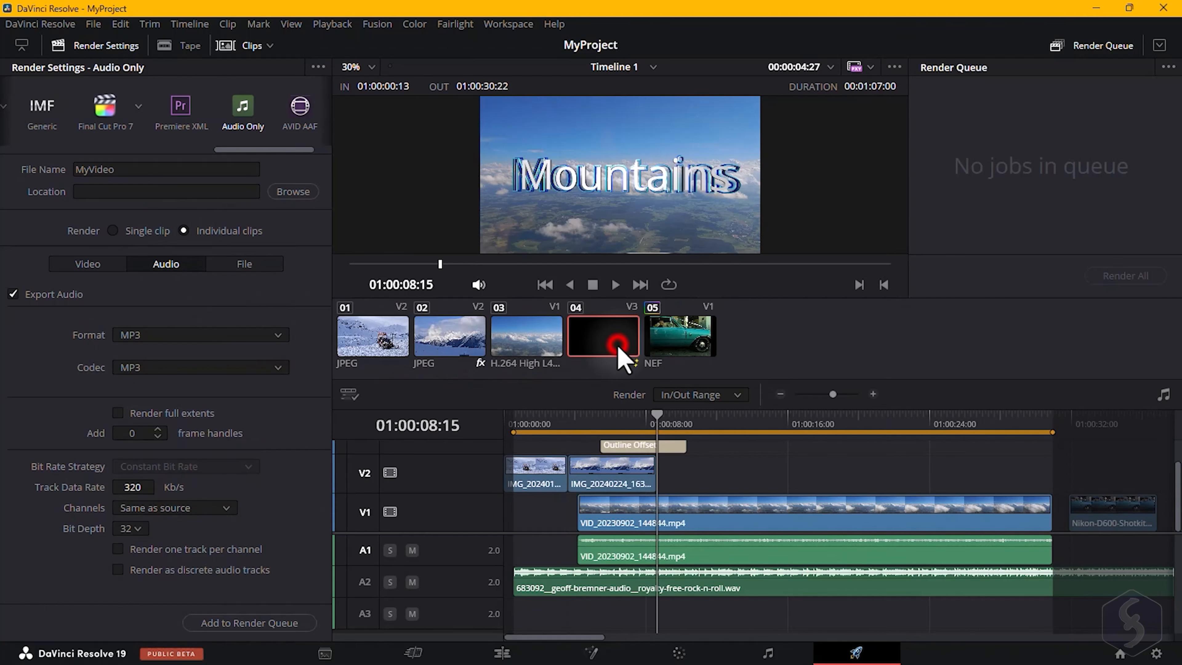
Choose the YouTube render preset and change it to 2160p.
{"action": "left_click_drag", "start_coordinate": [117, 163], "coordinate": [150, 140]}
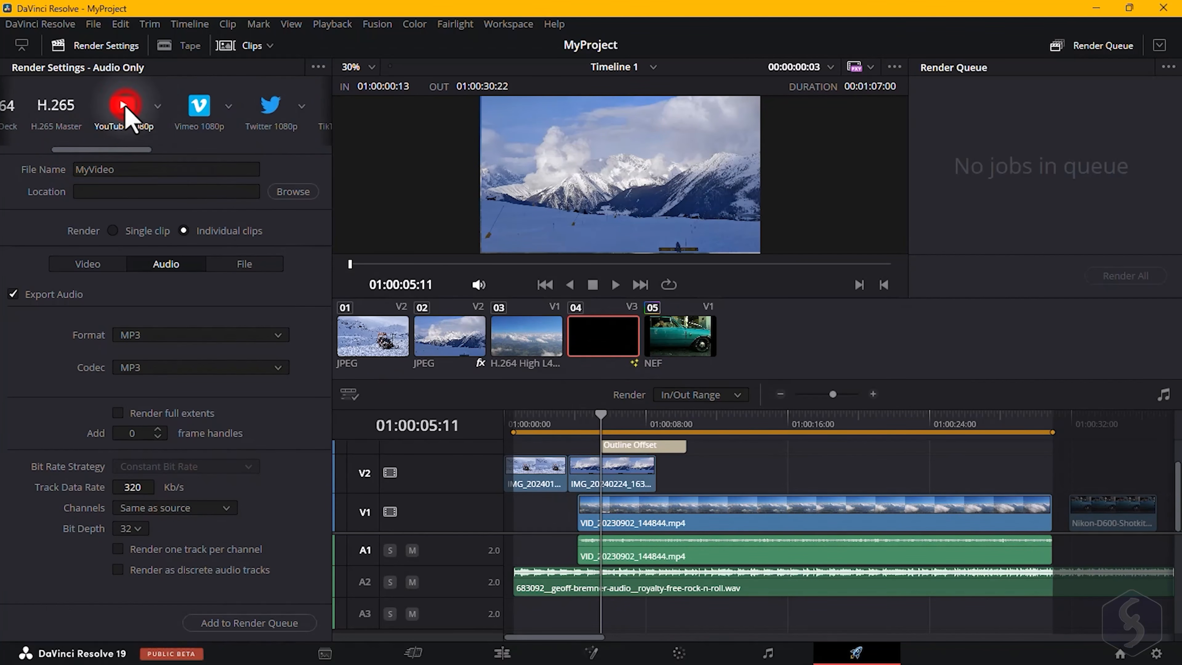
{"action": "left_click", "coordinate": [124, 106]}
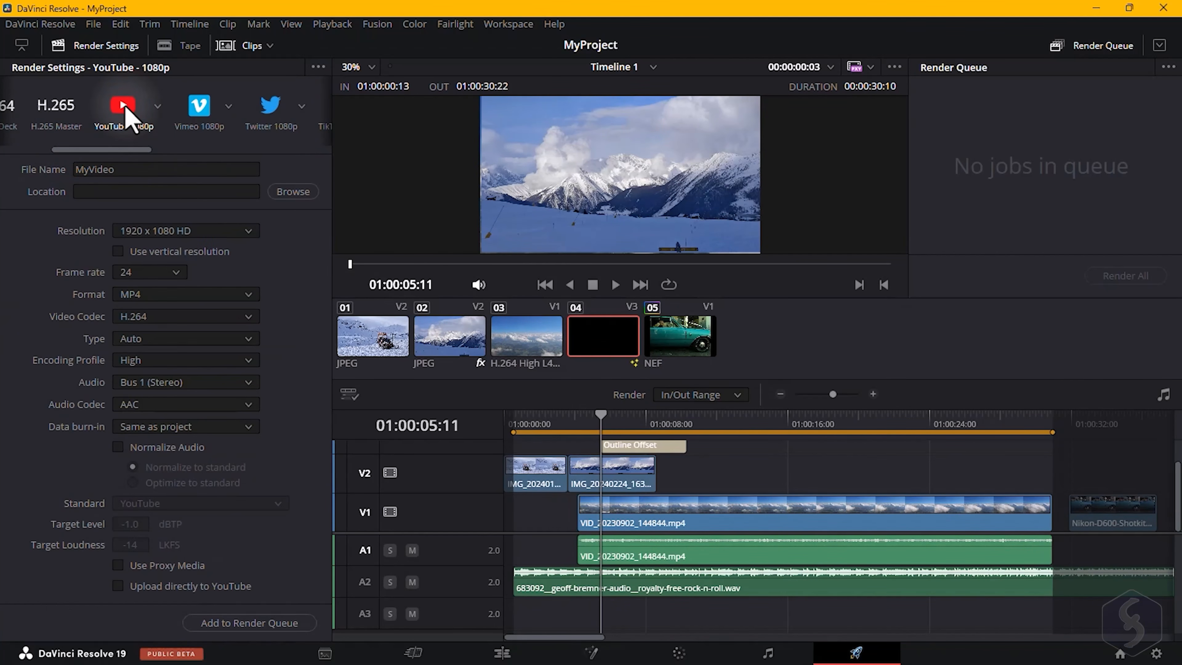
{"action": "left_click", "coordinate": [199, 106]}
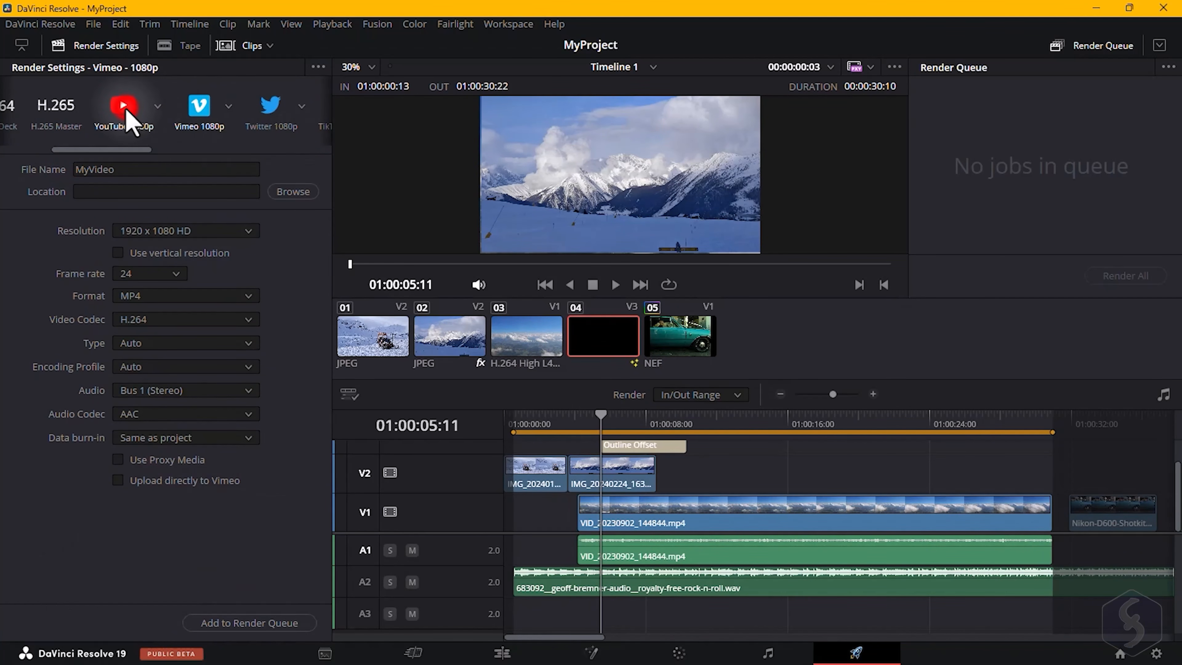
{"action": "left_click", "coordinate": [124, 109]}
{"action": "left_click", "coordinate": [140, 189]}
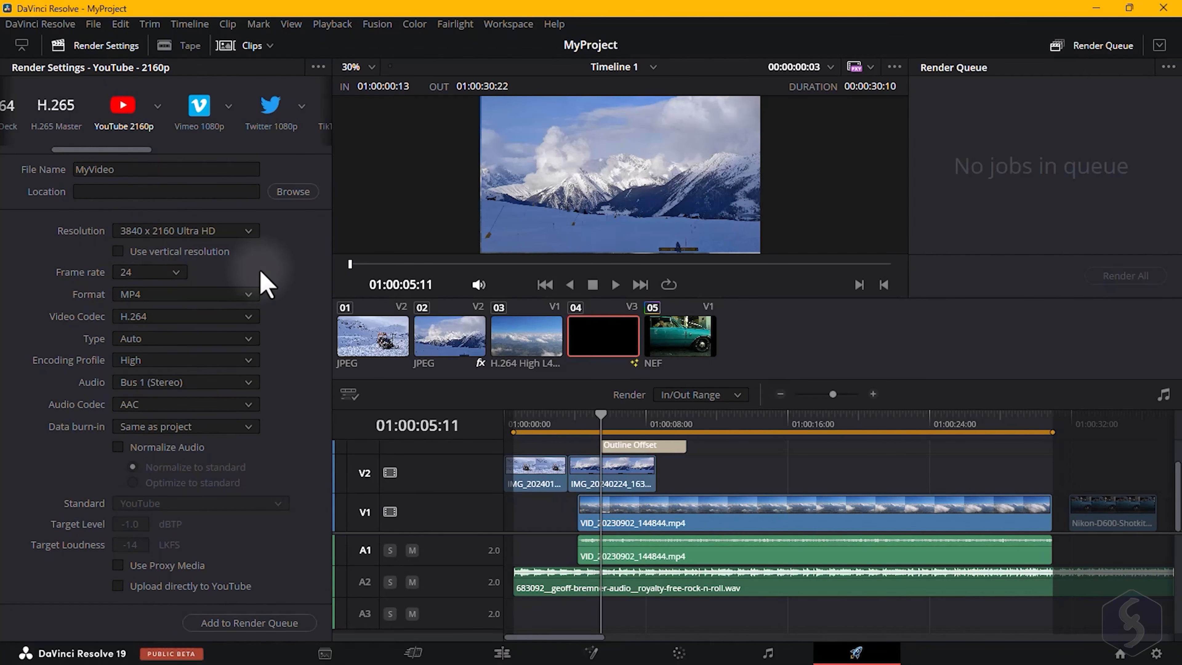
Switch to the Custom Export preset and set the video format to MP4.
{"action": "left_click_drag", "start_coordinate": [119, 150], "coordinate": [27, 139]}
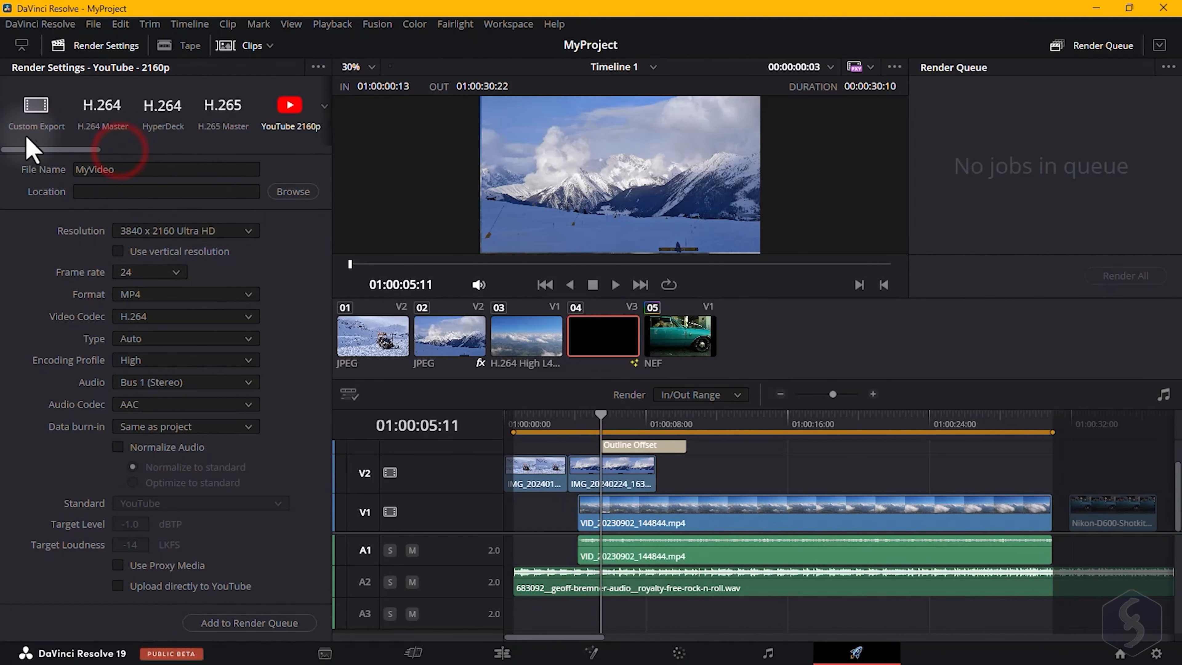
{"action": "left_click", "coordinate": [33, 109]}
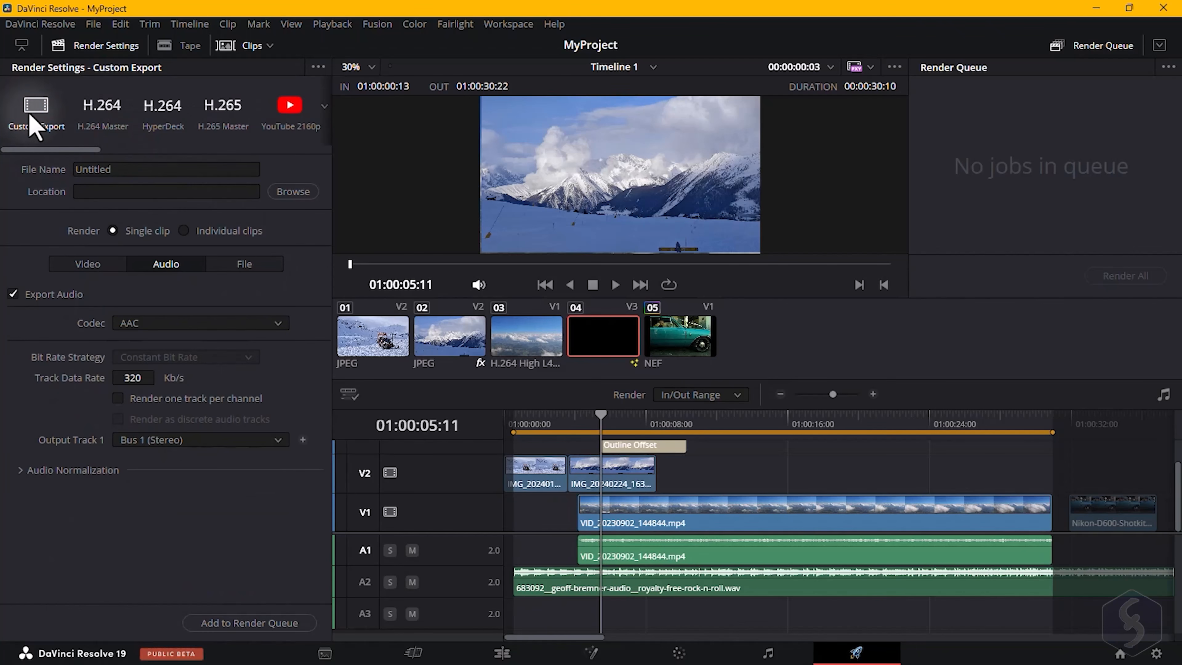
{"action": "left_click", "coordinate": [112, 261]}
{"action": "left_click", "coordinate": [161, 322]}
{"action": "left_click", "coordinate": [281, 338]}
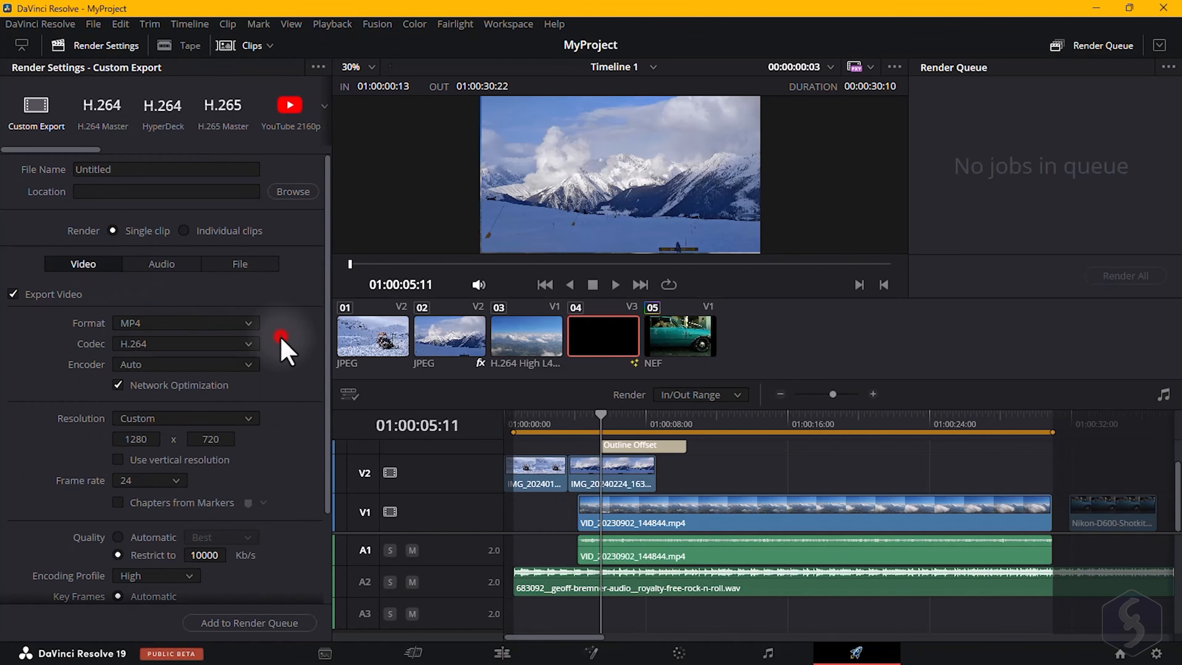
Set the resolution to 1280 x 720 HD 720P and add the custom export to the render queue.
{"action": "left_click", "coordinate": [297, 349]}
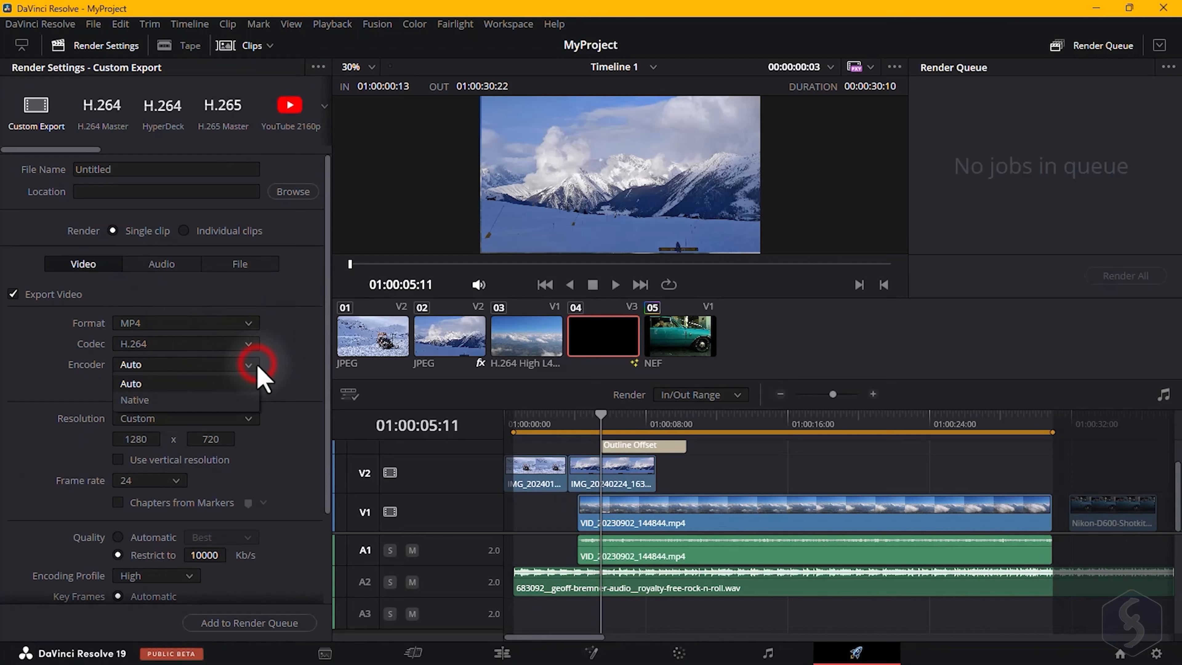
{"action": "scroll", "coordinate": [281, 368], "scroll_direction": "down", "scroll_amount": 1}
{"action": "left_click", "coordinate": [246, 375]}
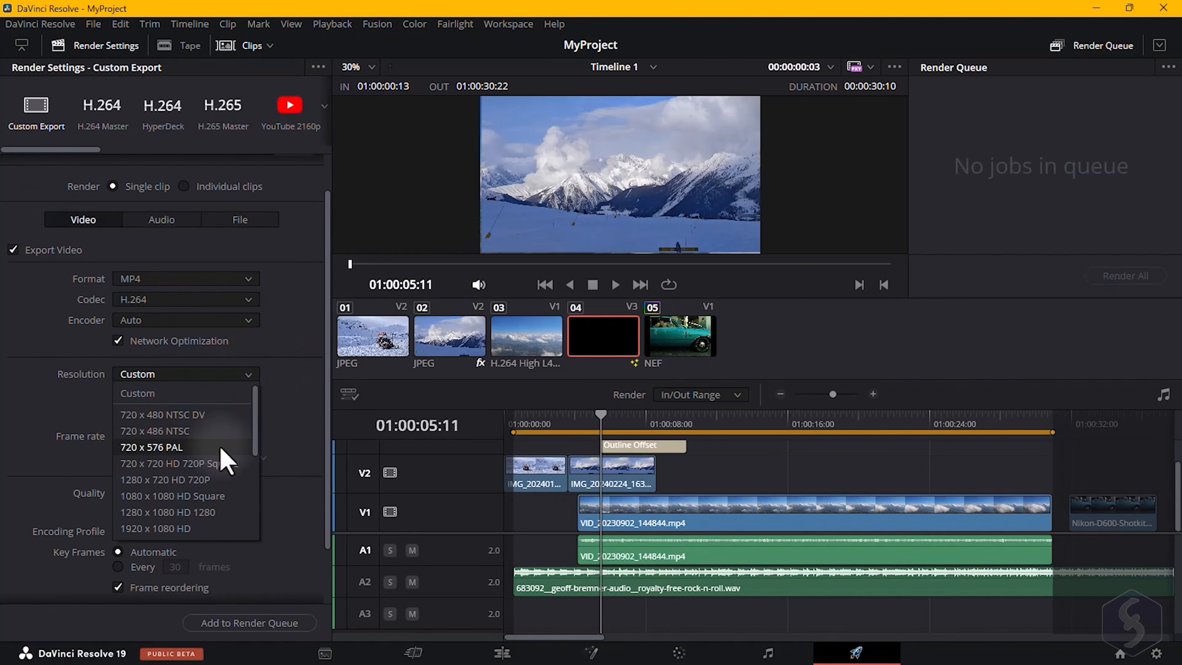
{"action": "left_click", "coordinate": [277, 417]}
{"action": "scroll", "coordinate": [261, 424], "scroll_direction": "down", "scroll_amount": 1}
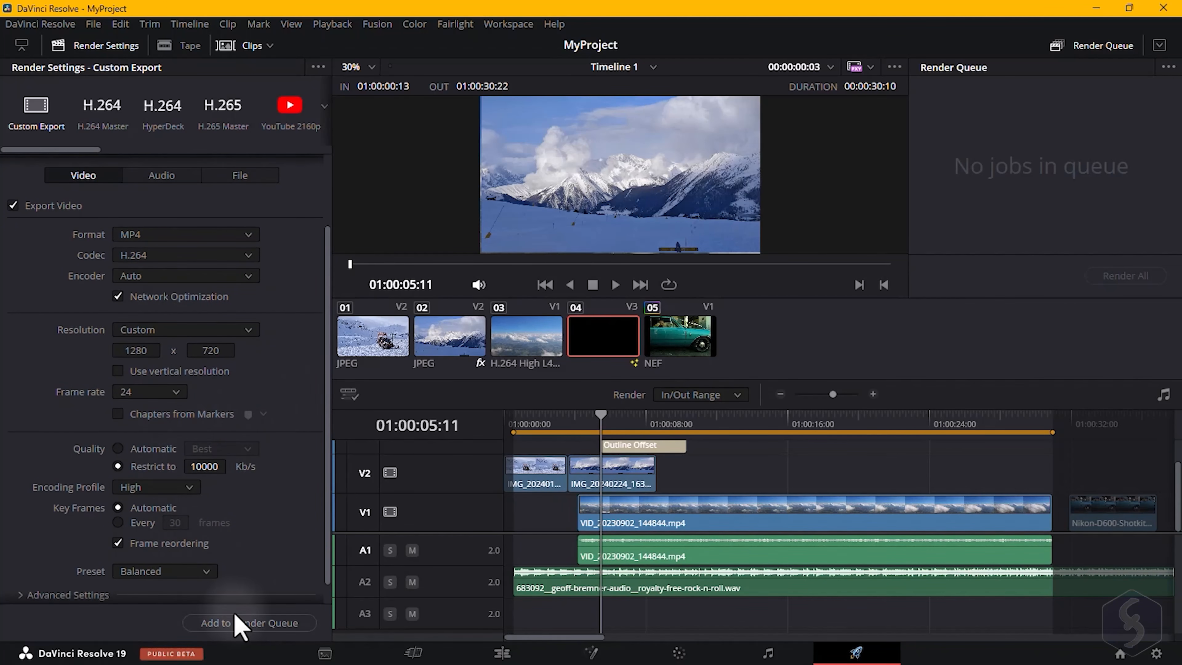
{"action": "left_click", "coordinate": [247, 623]}
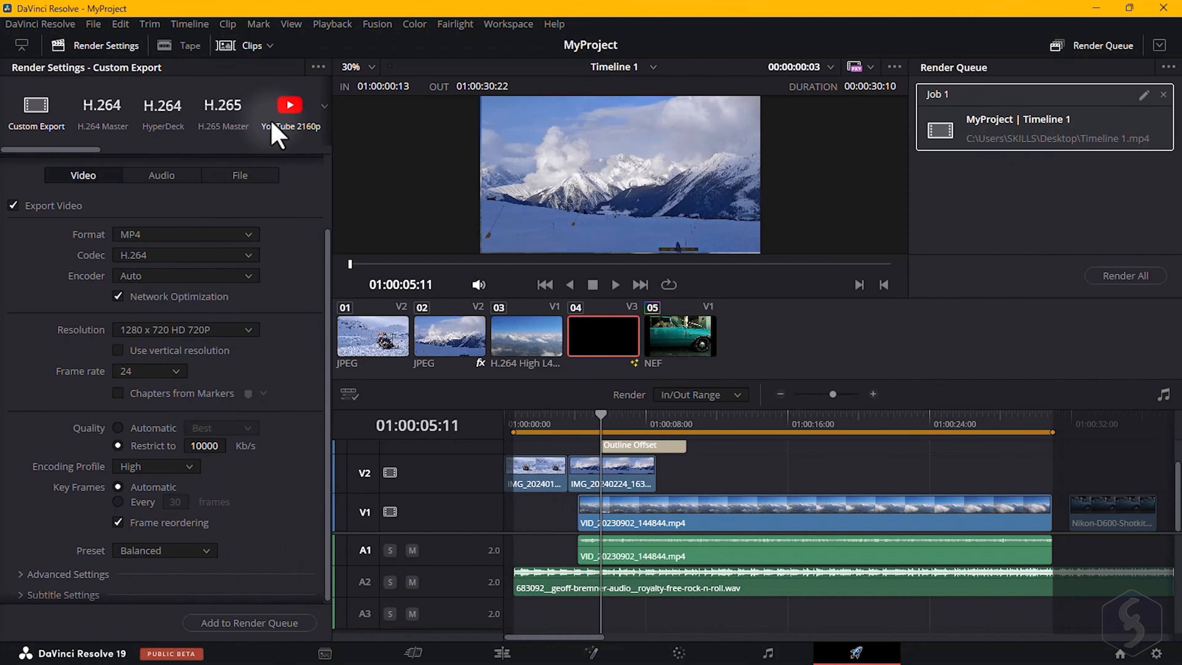
Add the YouTube 2160p preset as a second render job, accepting the higher-resolution upscale.
{"action": "left_click", "coordinate": [289, 119]}
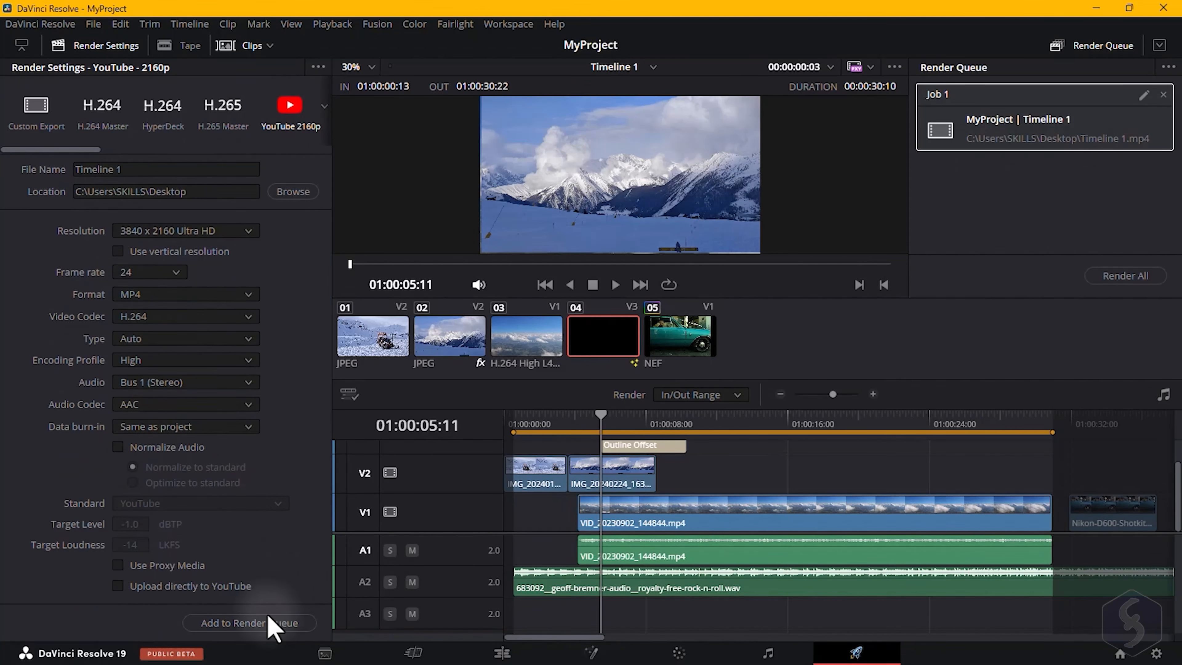
{"action": "left_click", "coordinate": [251, 624]}
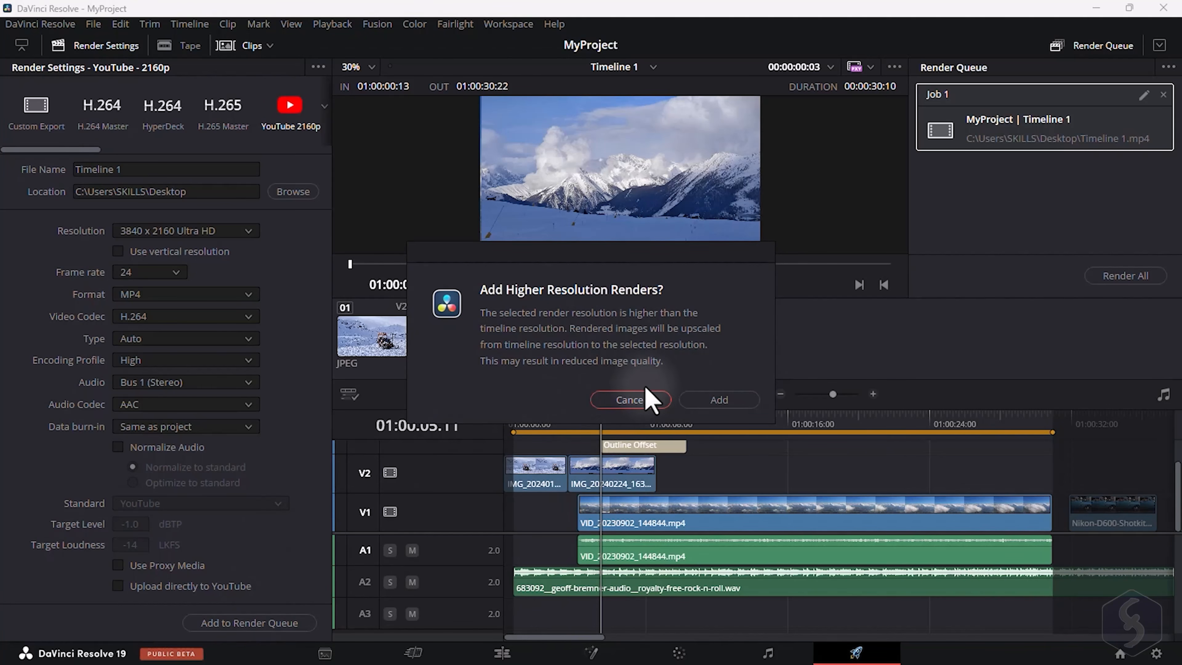
{"action": "left_click", "coordinate": [647, 396]}
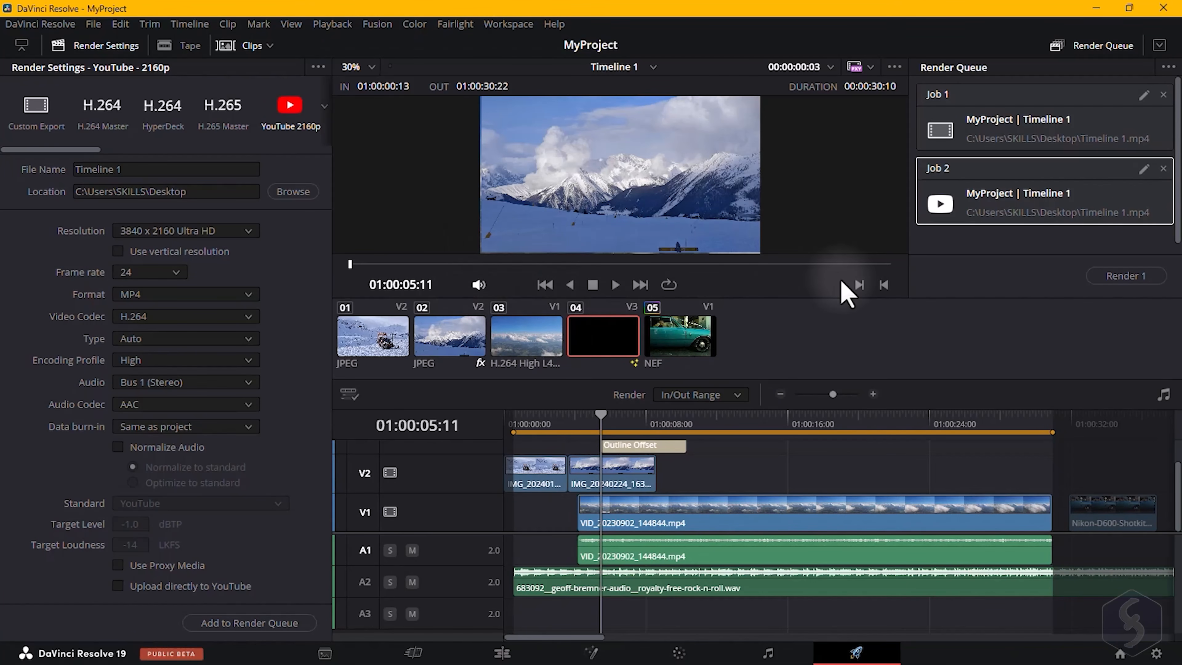
Select Job 1 and Job 2 in the render queue in turn.
{"action": "left_click", "coordinate": [1043, 124]}
{"action": "left_click", "coordinate": [1046, 183]}
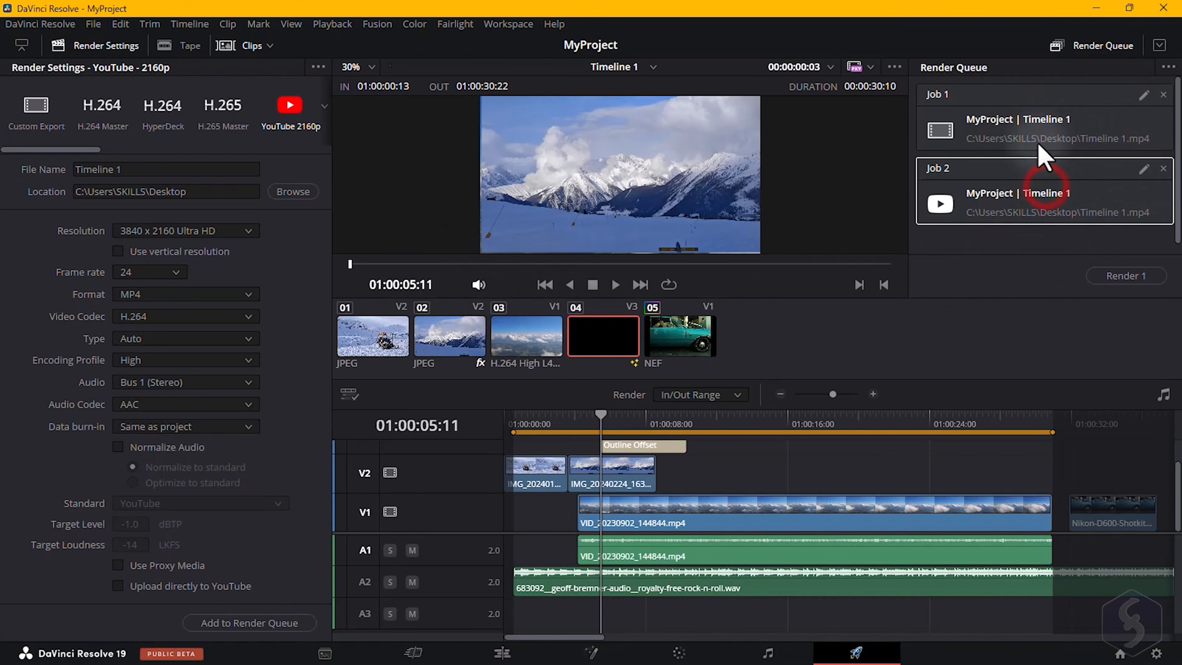
{"action": "left_click", "coordinate": [1046, 140]}
{"action": "left_click", "coordinate": [1035, 179]}
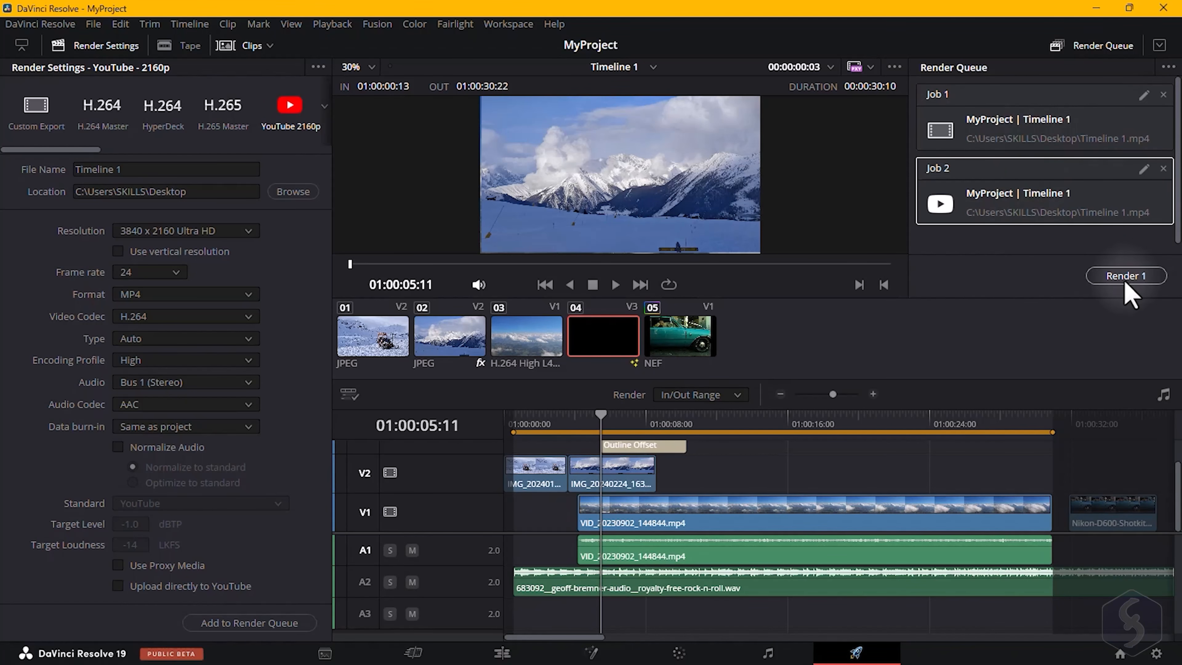
{"action": "left_click", "coordinate": [1091, 127]}
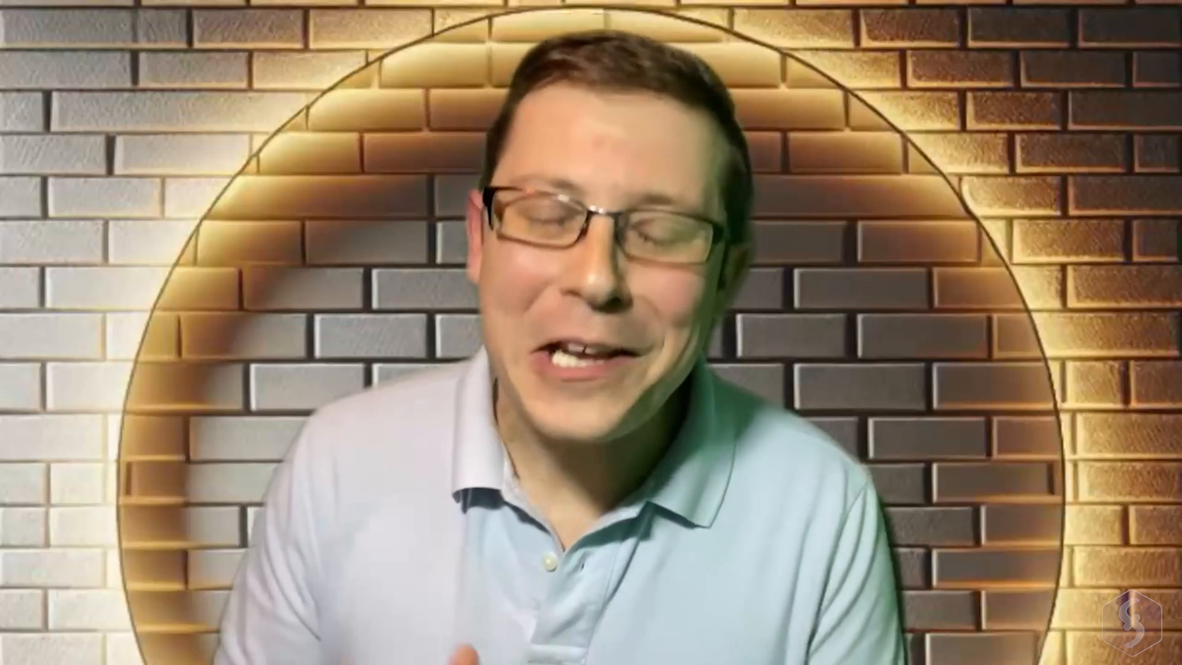